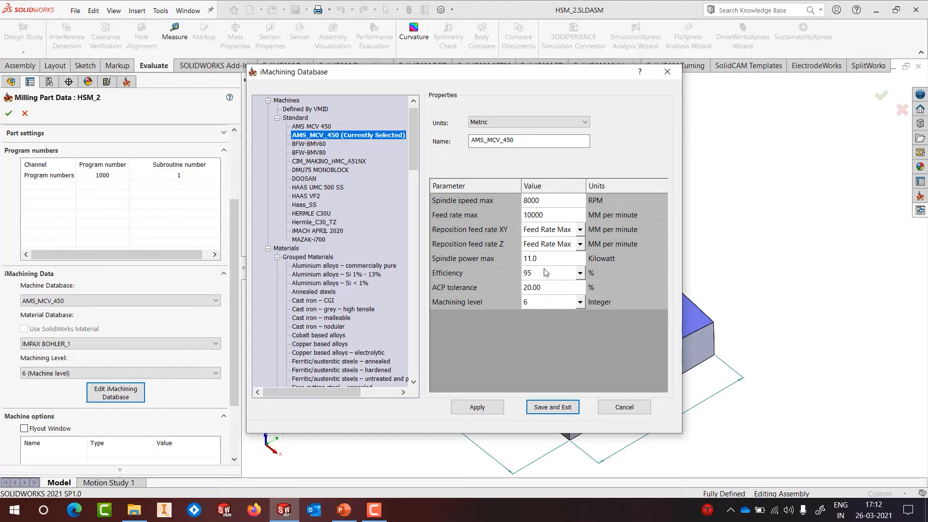
Step: Scroll through the AMS_MCV_450 limits: 8000 RPM, 10000 mm/min feed, 11.0 kW power
{"action": "scroll", "coordinate": [336, 272], "scroll_direction": "down", "scroll_amount": 5}
Step: View the IMPAX BOHLER_1 hardened-steel parameters, then save and close the iMachining database
{"action": "scroll", "coordinate": [336, 272], "scroll_direction": "down", "scroll_amount": 2}
{"action": "left_click", "coordinate": [335, 267]}
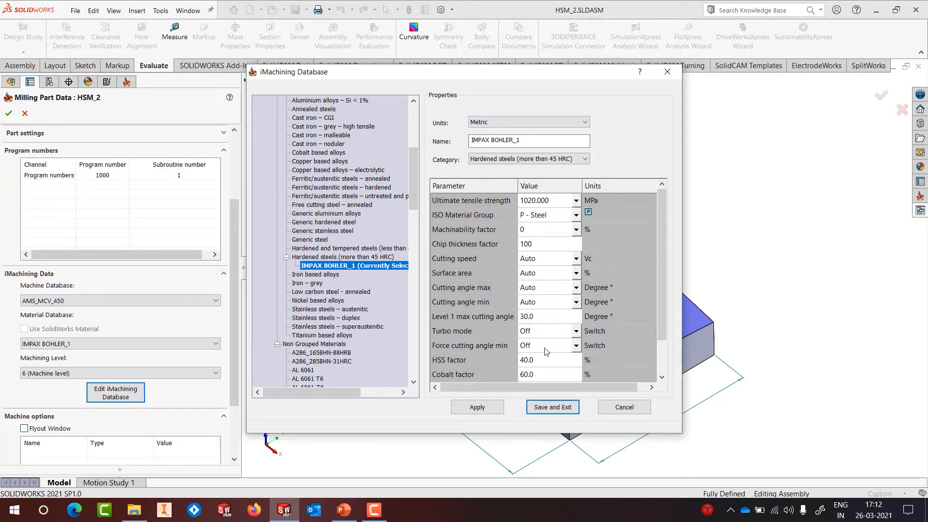
{"action": "left_click", "coordinate": [543, 410]}
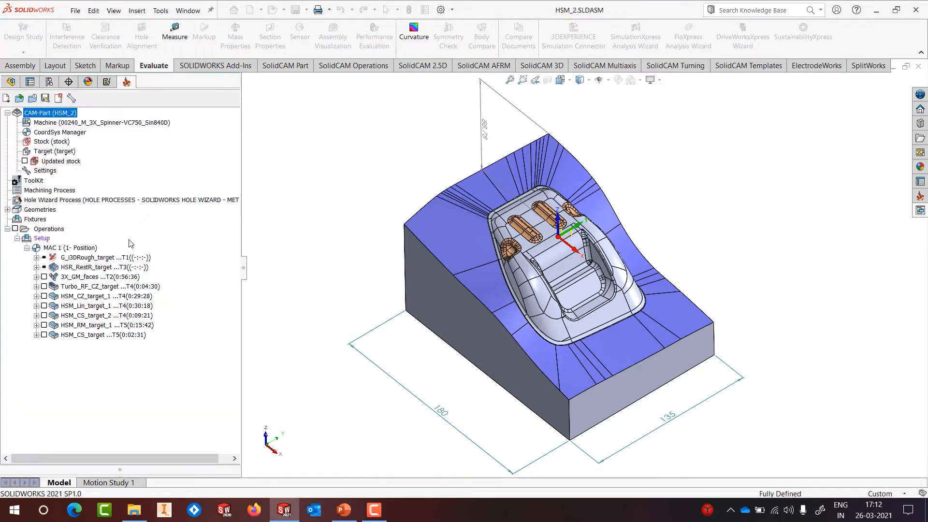
{"action": "right_click", "coordinate": [117, 259]}
Step: Edit G_i3DRough_target, preview its target geometry, and open the ToolKit for its 16 mm bull nose mill
{"action": "left_click", "coordinate": [167, 125]}
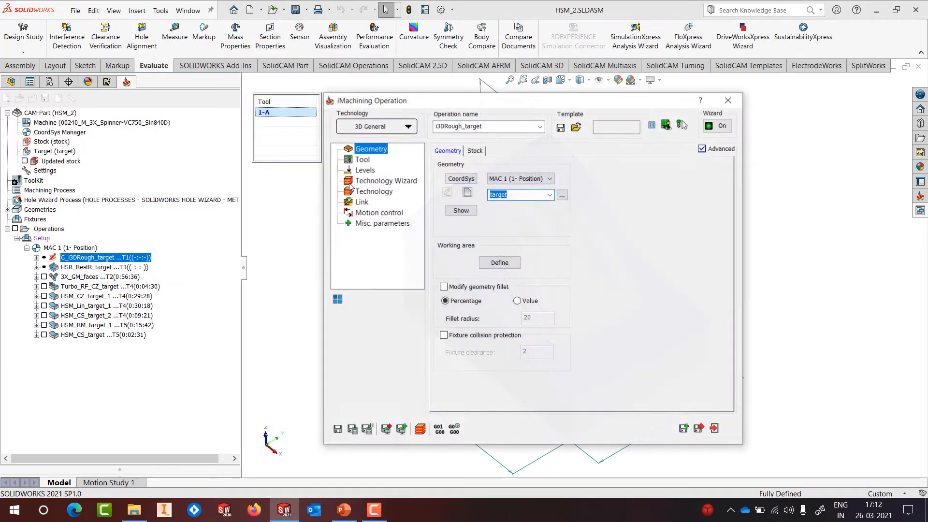
{"action": "left_click", "coordinate": [461, 210]}
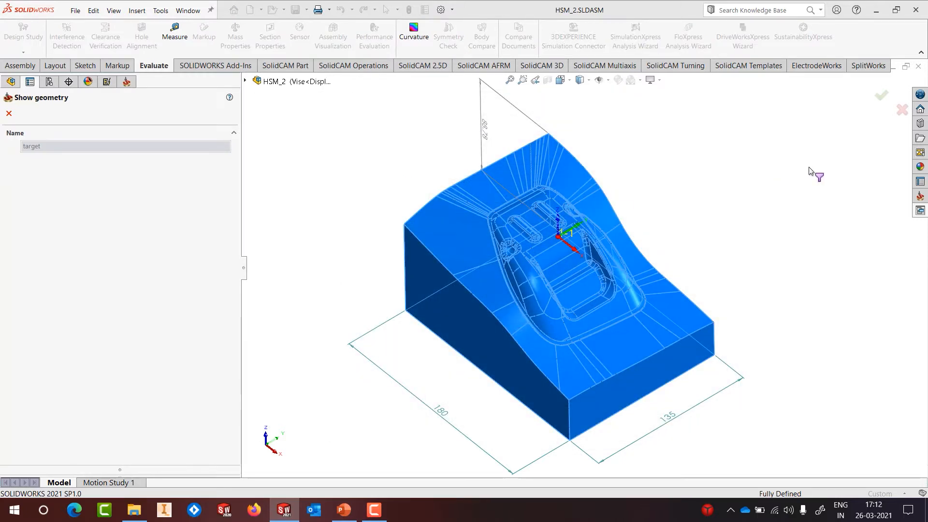
{"action": "left_click", "coordinate": [9, 113]}
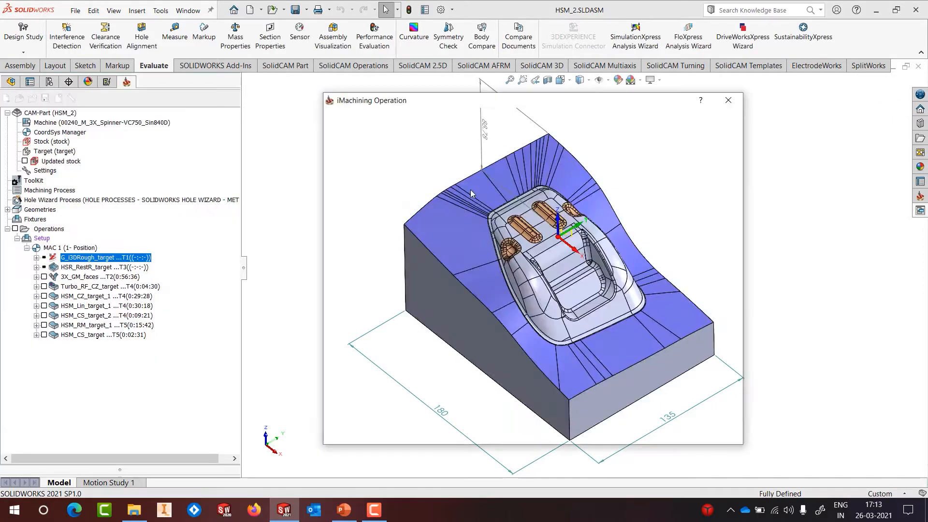
{"action": "left_click", "coordinate": [363, 160]}
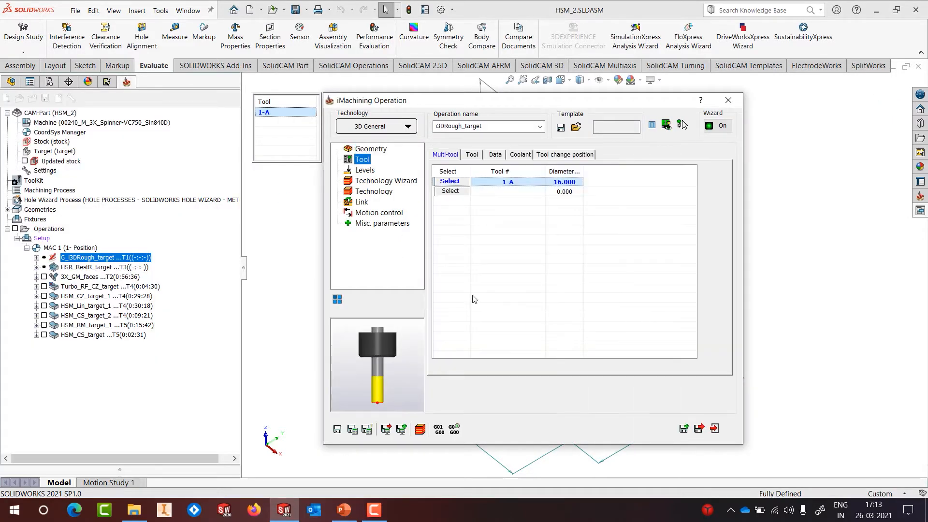
{"action": "left_click", "coordinate": [455, 183]}
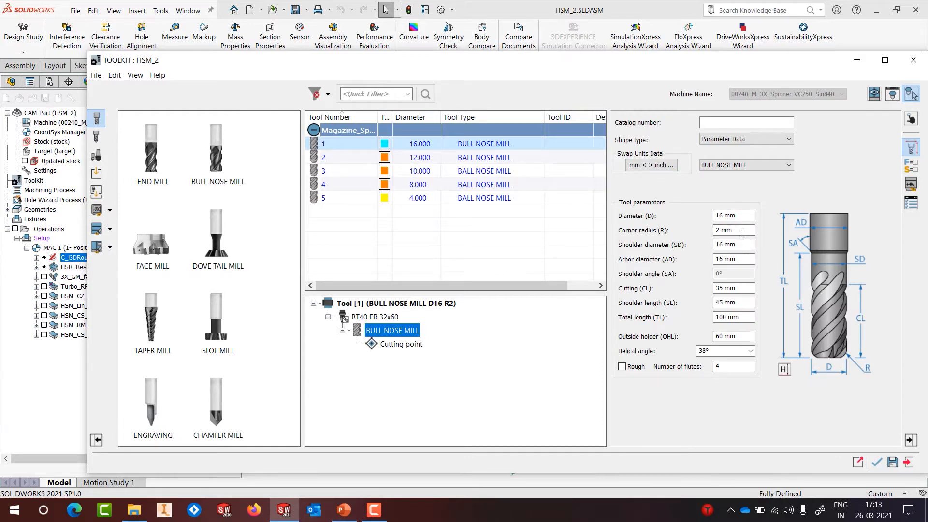
Step: Remove tool 1's existing holder and add a generic holder in its place
{"action": "right_click", "coordinate": [393, 314]}
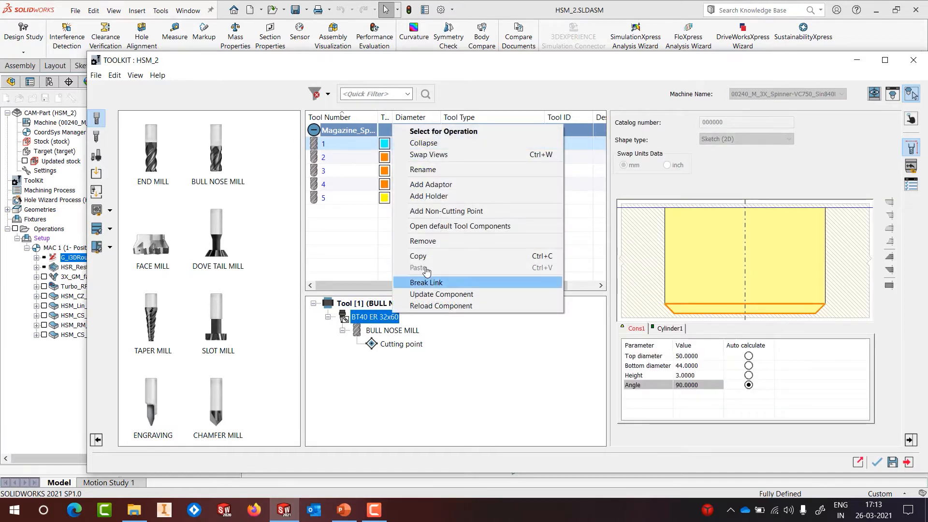
{"action": "left_click", "coordinate": [424, 241]}
{"action": "left_click", "coordinate": [98, 154]}
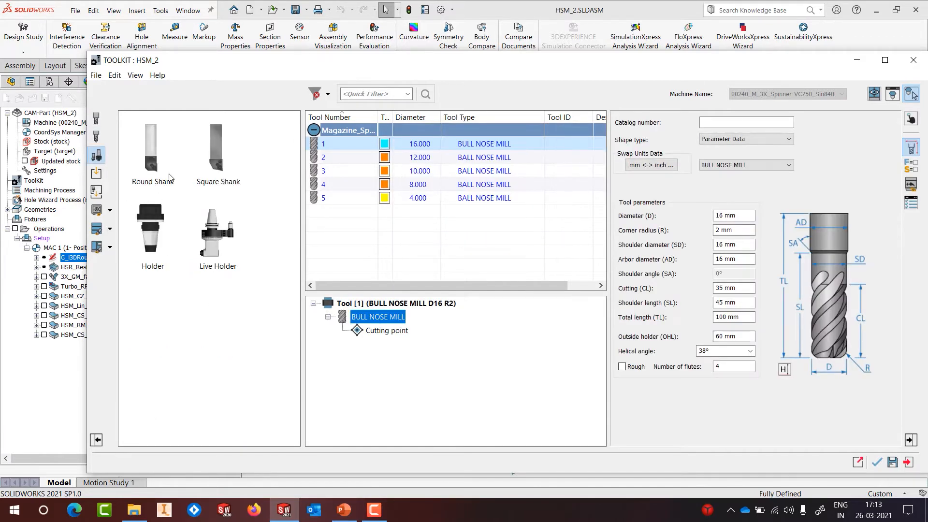
{"action": "double_click", "coordinate": [157, 225]}
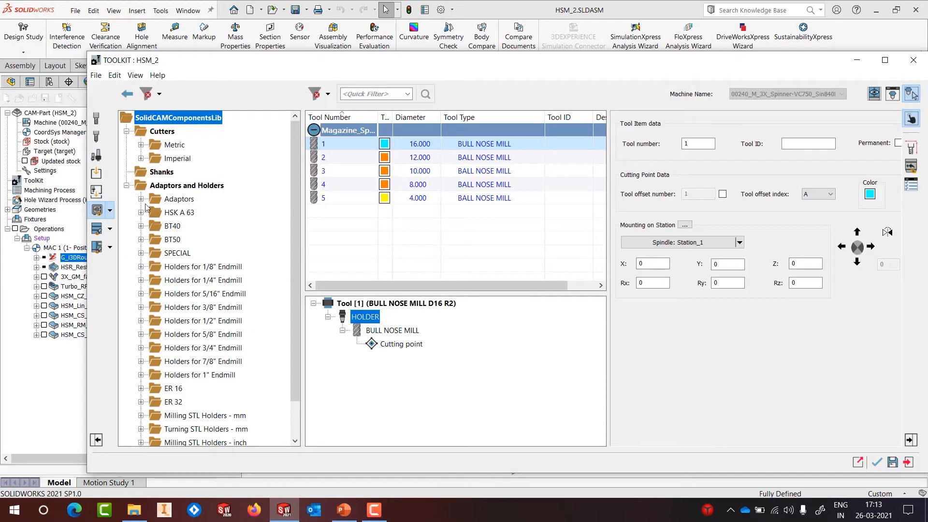
Step: Mount a BT40 adaptor with a BT40 ER 32x60 holder from SolidCAMComponentsLib and check it in 3D
{"action": "left_click", "coordinate": [141, 199]}
{"action": "left_click_drag", "start_coordinate": [188, 227], "coordinate": [369, 317]}
{"action": "left_click", "coordinate": [141, 361]}
{"action": "left_click_drag", "start_coordinate": [213, 186], "coordinate": [358, 316]}
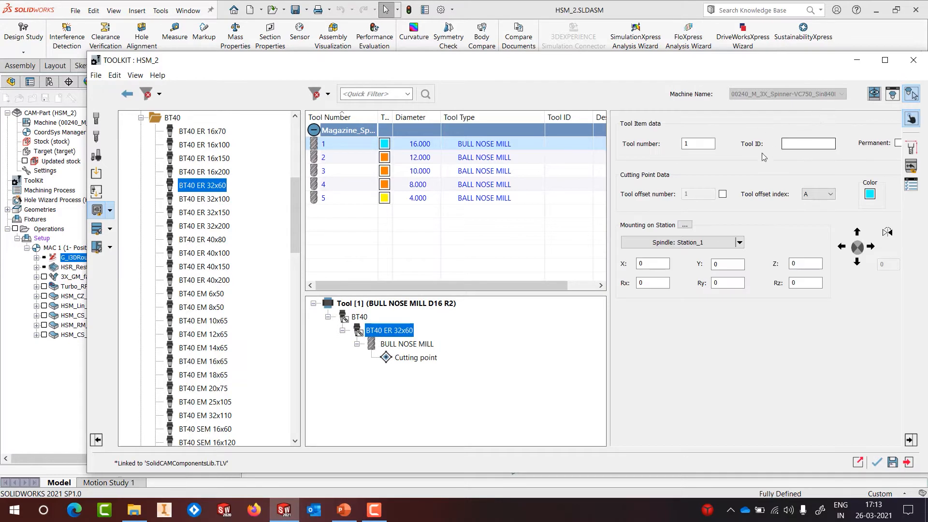
{"action": "left_click", "coordinate": [892, 95]}
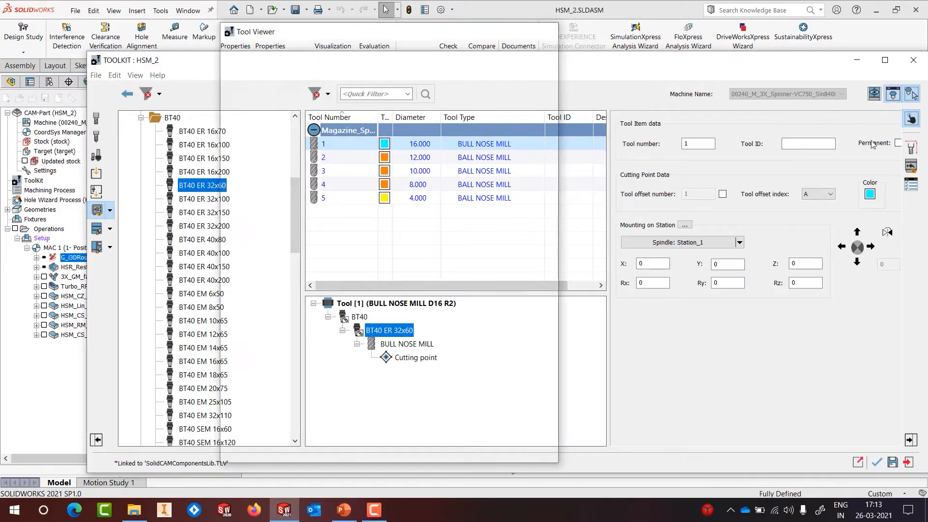
{"action": "left_click", "coordinate": [544, 32]}
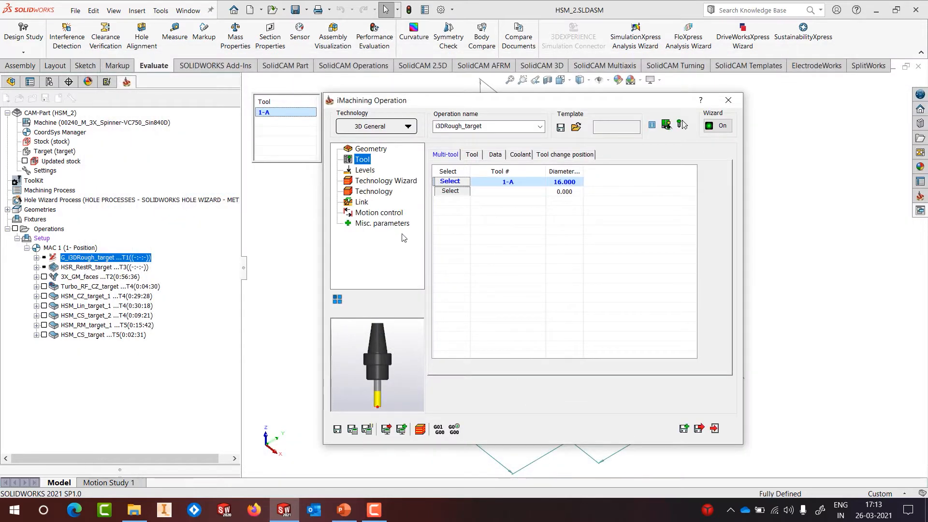
Step: Review the milling levels, then raise the machining level from 4 to 6 (6218 rpm, 6654 mm/min)
{"action": "left_click", "coordinate": [365, 171]}
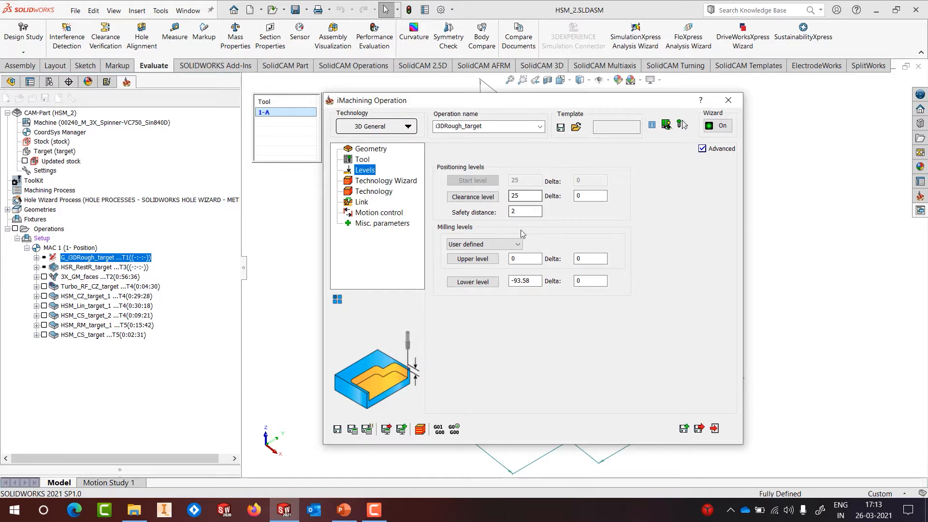
{"action": "left_click", "coordinate": [376, 183]}
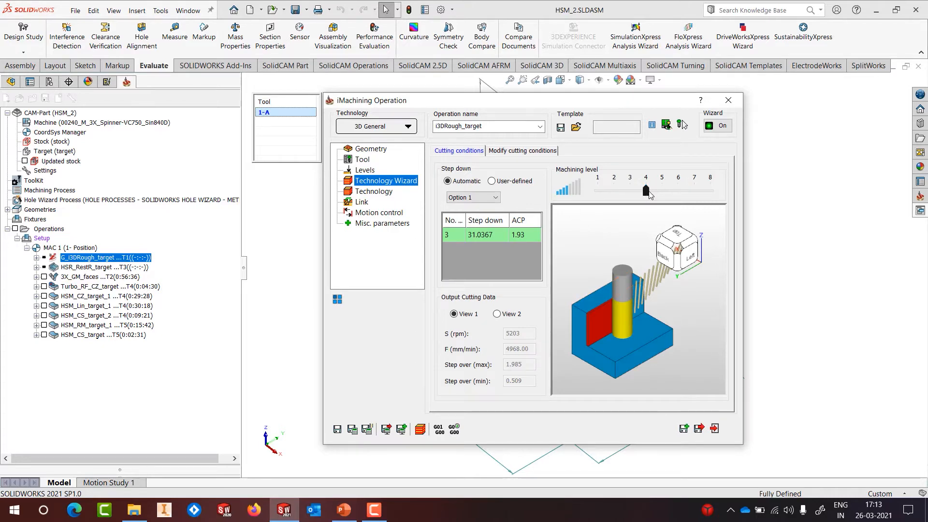
{"action": "left_click_drag", "start_coordinate": [646, 190], "coordinate": [679, 194]}
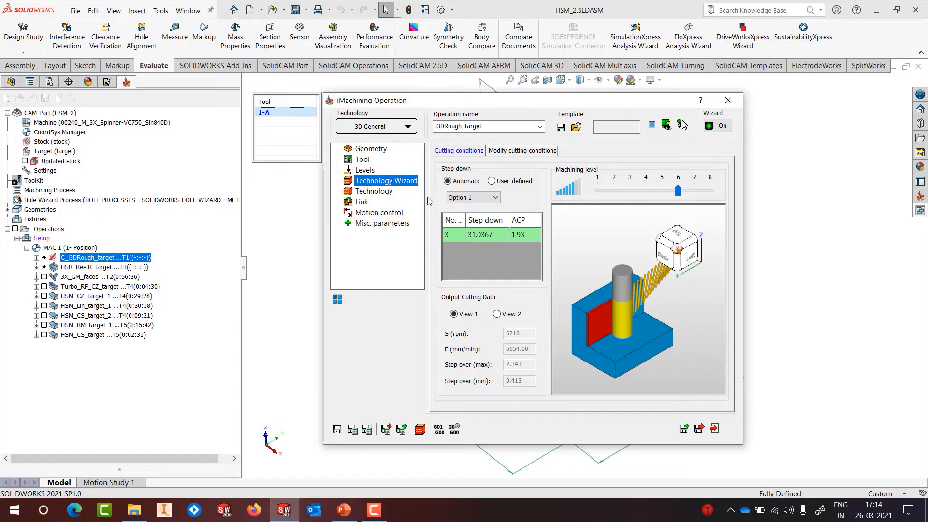
{"action": "left_click", "coordinate": [363, 160]}
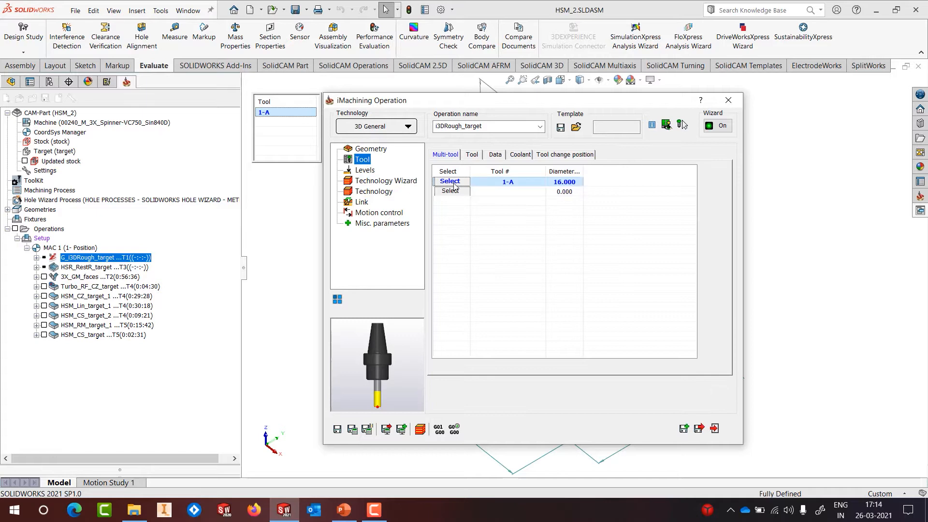
Step: Check tool 1-A's 35 mm cutting length, then return to cutting conditions: 31.0367 mm step down, ACP 1.93
{"action": "left_click", "coordinate": [452, 182]}
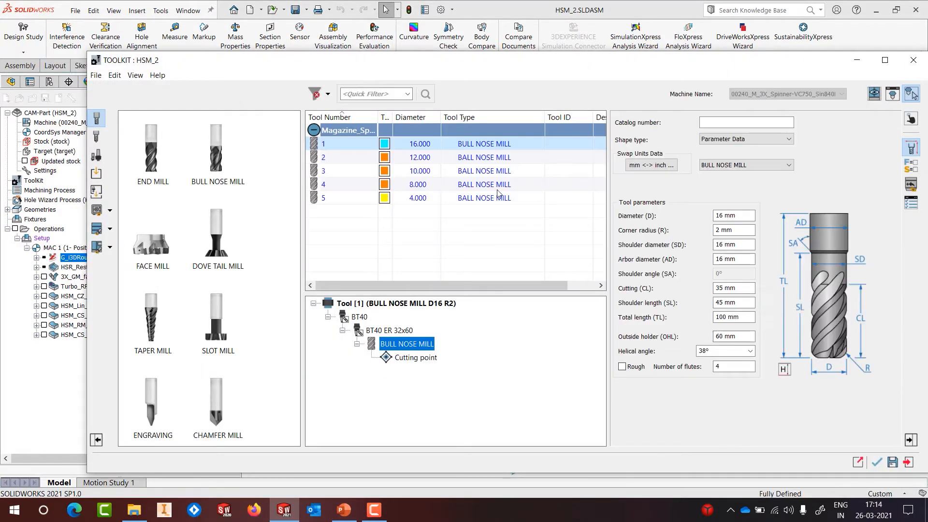
{"action": "left_click_drag", "start_coordinate": [737, 291], "coordinate": [698, 289]}
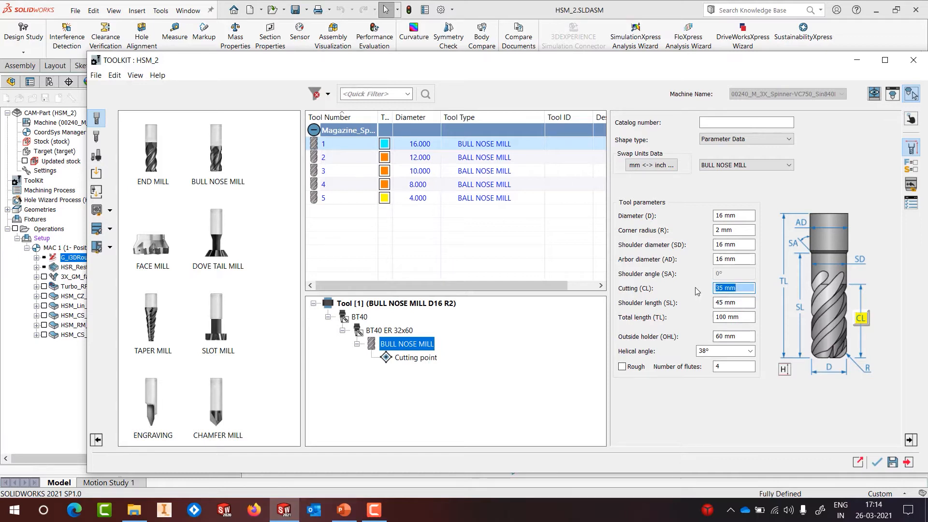
{"action": "left_click", "coordinate": [877, 462]}
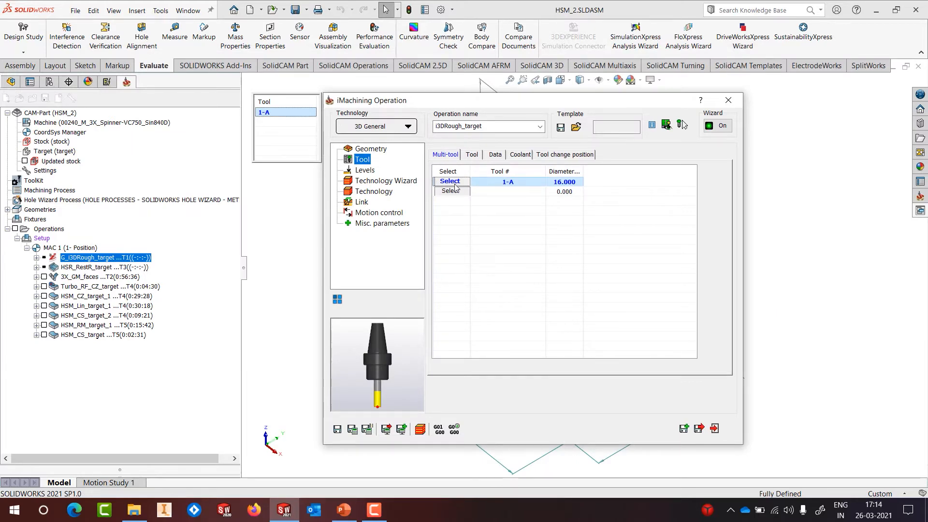
{"action": "left_click", "coordinate": [400, 181]}
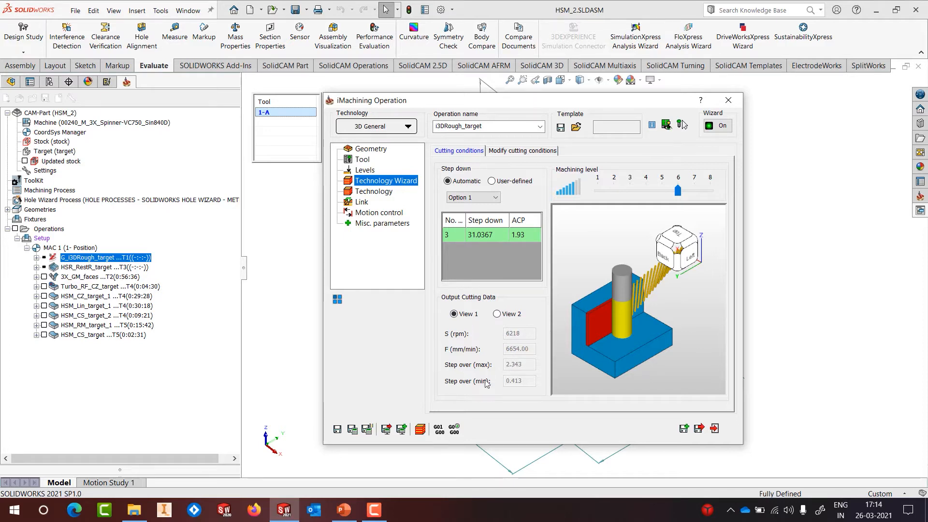
Step: Compare output and modified cutting conditions with Turbo Mode toggled off, then leave it on
{"action": "left_click", "coordinate": [506, 315]}
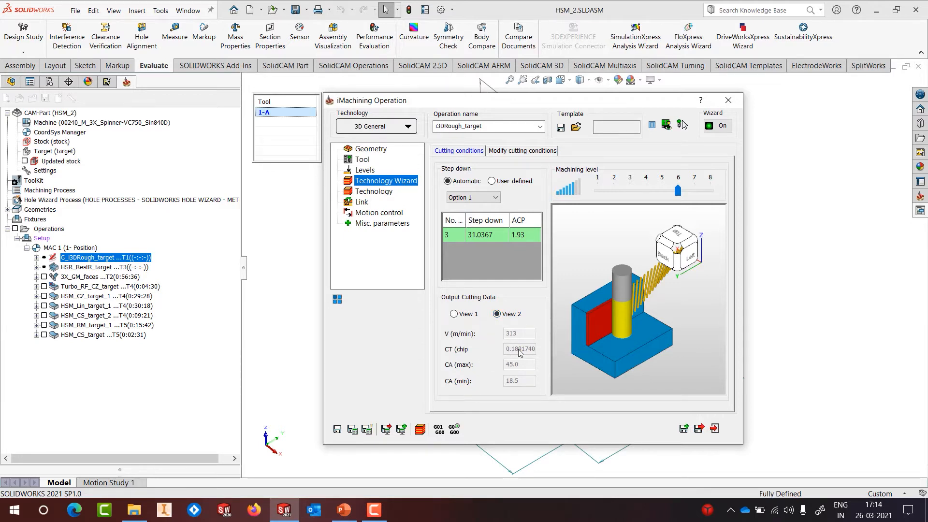
{"action": "left_click", "coordinate": [522, 150]}
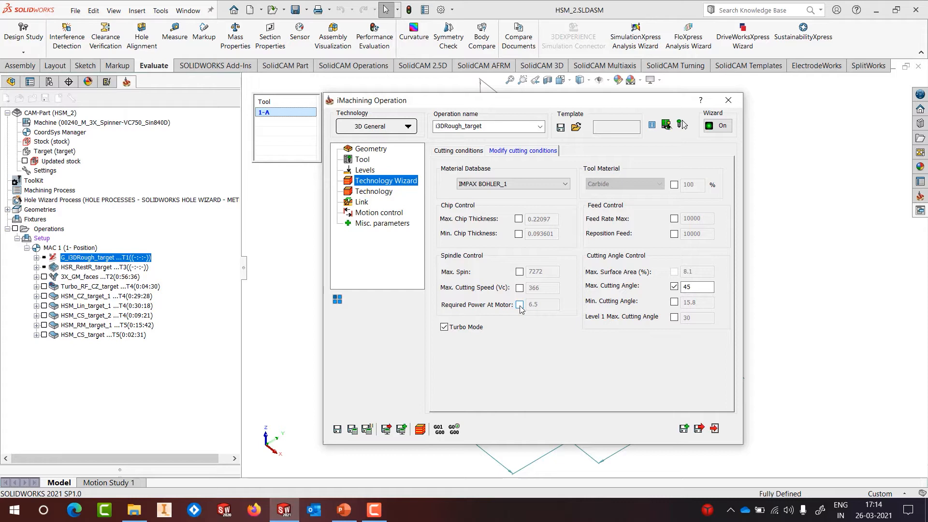
{"action": "left_click", "coordinate": [472, 329]}
{"action": "left_click", "coordinate": [477, 330]}
{"action": "left_click", "coordinate": [468, 151]}
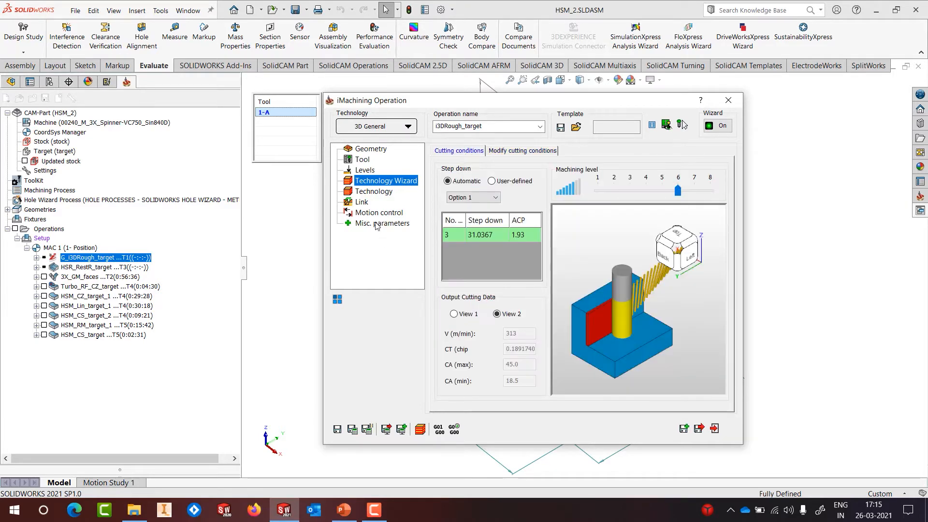
Step: Bring up the Technology settings with 45 max cutting angle and 0.5 wall and floor offsets
{"action": "left_click", "coordinate": [374, 192]}
{"action": "left_click", "coordinate": [701, 182]}
{"action": "mouse_move", "coordinate": [703, 198]}
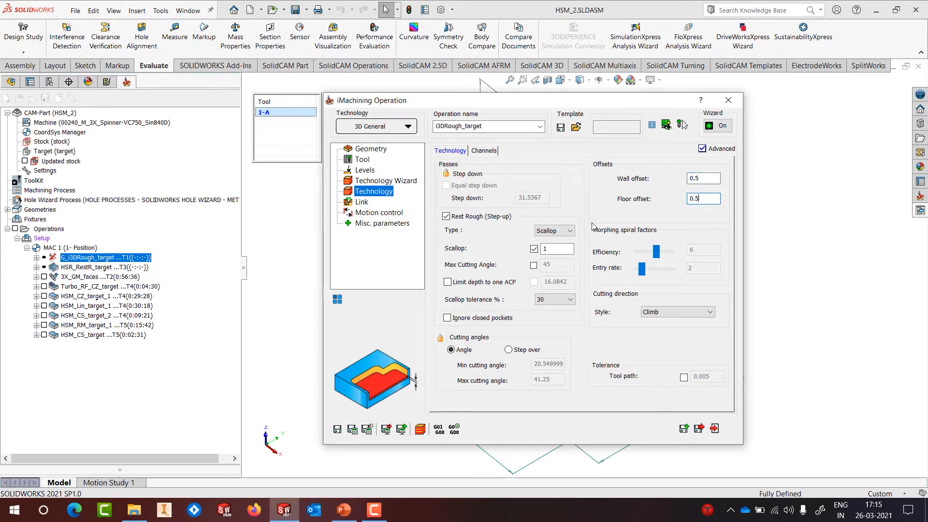
Step: Set the rest-rough scallop to 1, then save and calculate the toolpath (estimated 0:08:42)
{"action": "left_click_drag", "start_coordinate": [570, 249], "coordinate": [494, 272]}
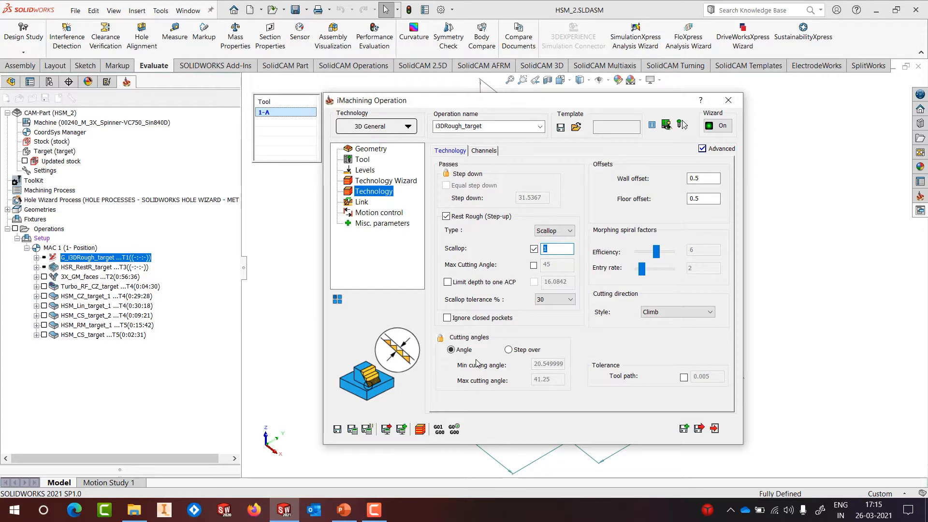
{"action": "left_click", "coordinate": [534, 249]}
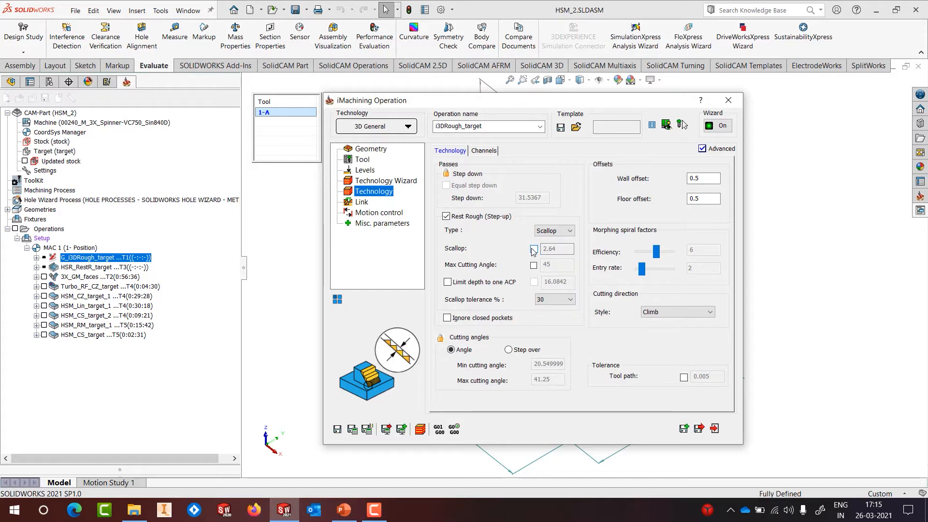
{"action": "left_click", "coordinate": [533, 249]}
{"action": "type", "text": "1"}
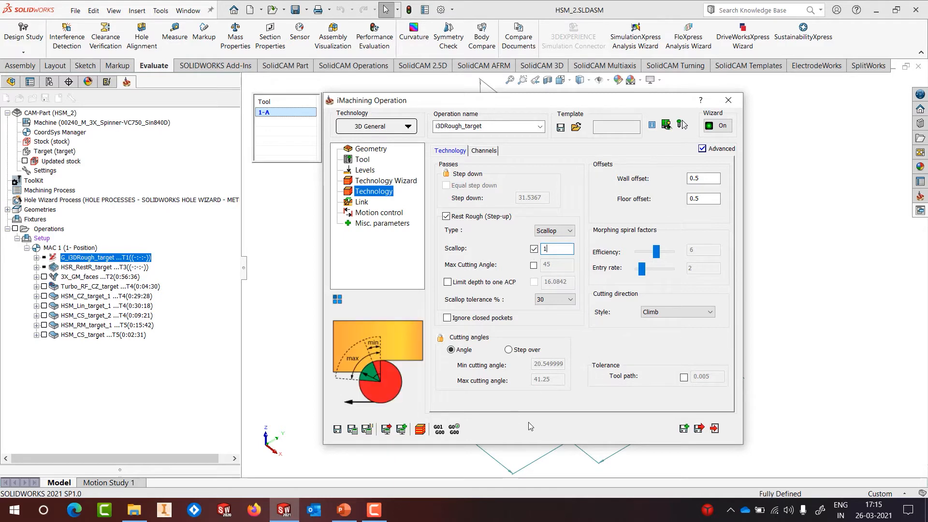
{"action": "left_click", "coordinate": [337, 429]}
{"action": "left_click", "coordinate": [352, 429]}
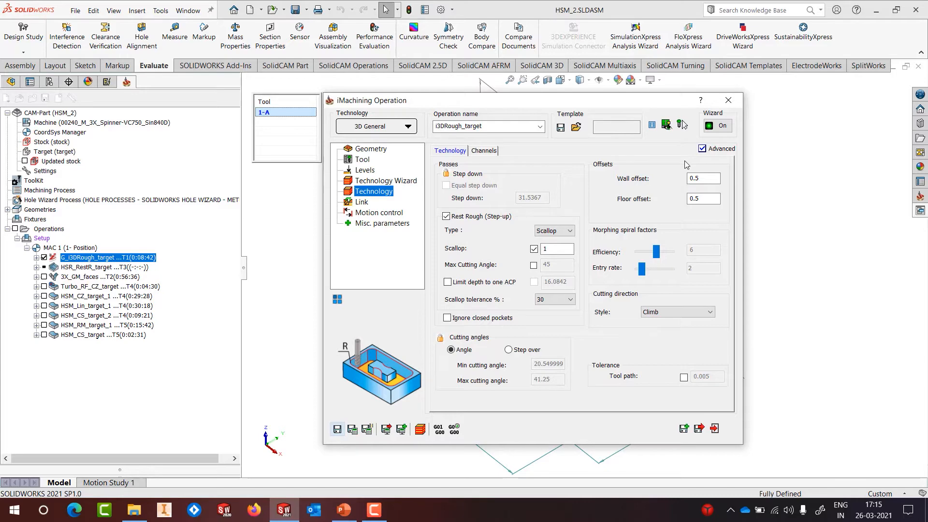
Step: Launch SolidCAM Simulator for i3DRough_target, showing the stock clamped in the vise
{"action": "left_click", "coordinate": [729, 100]}
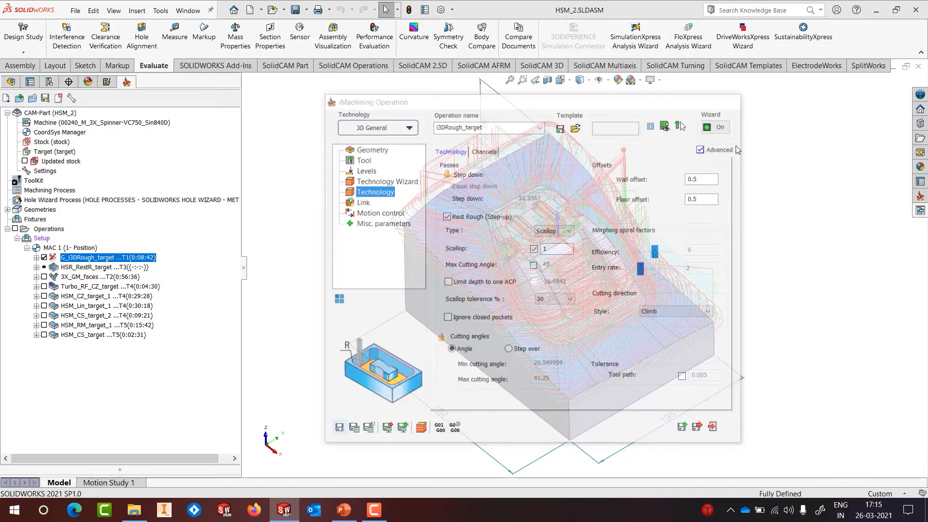
{"action": "scroll", "coordinate": [652, 248], "scroll_direction": "up", "scroll_amount": 3}
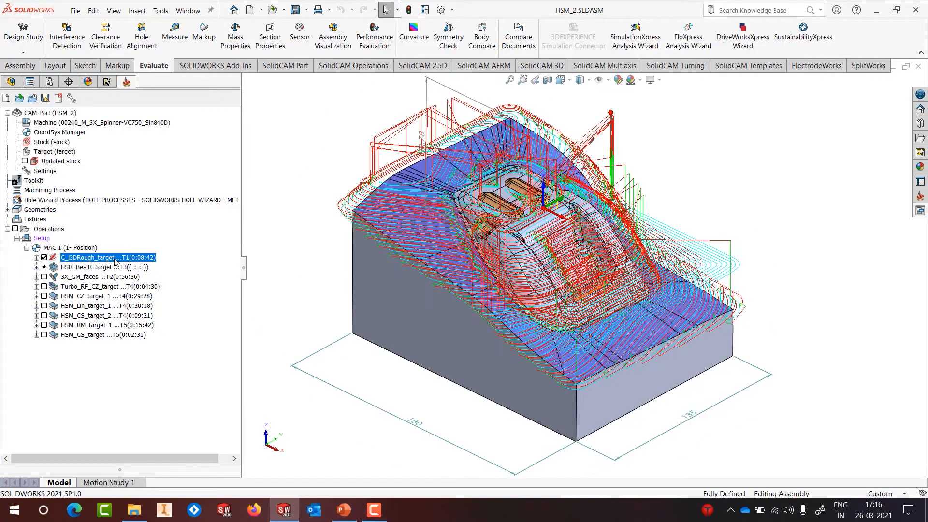
{"action": "right_click", "coordinate": [114, 258]}
{"action": "left_click", "coordinate": [132, 205]}
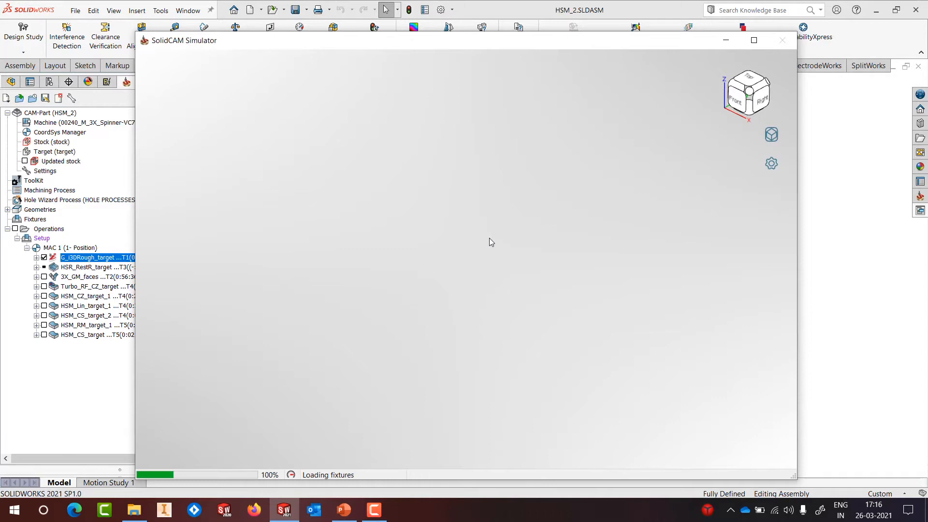
{"action": "middle_click_drag", "start_coordinate": [490, 236], "coordinate": [453, 210]}
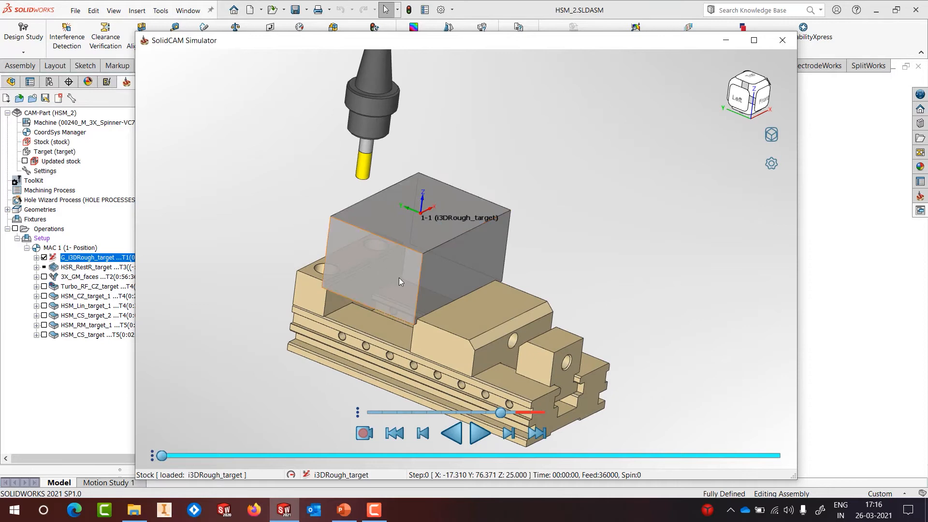
Step: Play the roughing simulation to completion while orbiting the vise and stock, then close the simulator
{"action": "scroll", "coordinate": [472, 314], "scroll_direction": "up", "scroll_amount": 1}
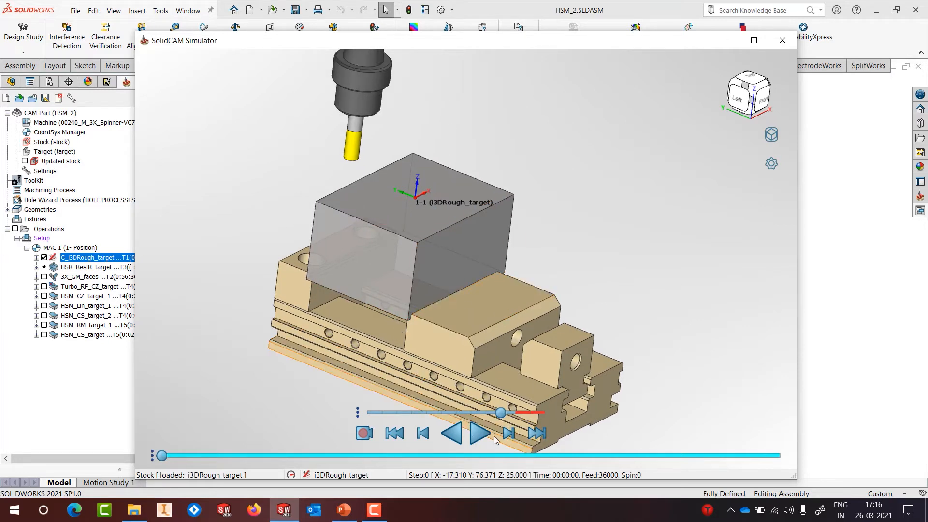
{"action": "left_click", "coordinate": [479, 434]}
{"action": "middle_click_drag", "start_coordinate": [544, 335], "coordinate": [473, 341]}
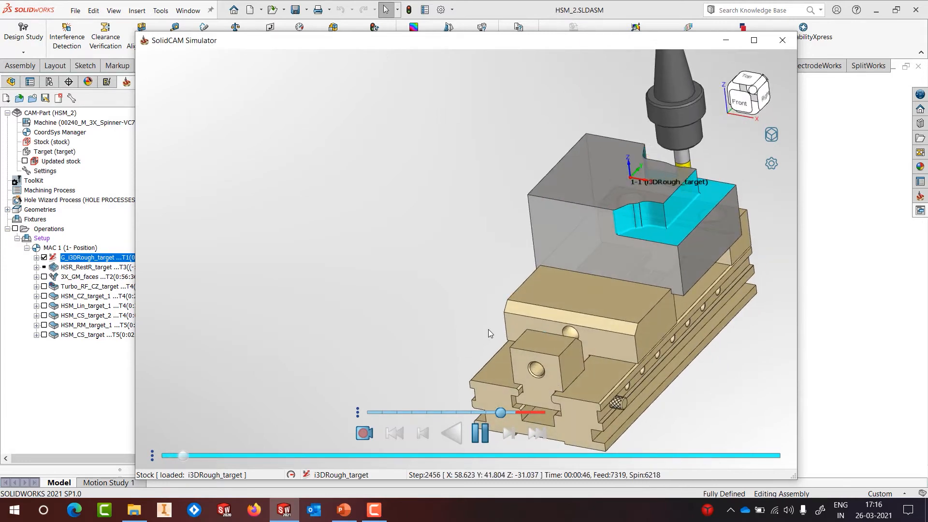
{"action": "scroll", "coordinate": [682, 222], "scroll_direction": "down", "scroll_amount": 1}
{"action": "scroll", "coordinate": [693, 182], "scroll_direction": "up", "scroll_amount": 2}
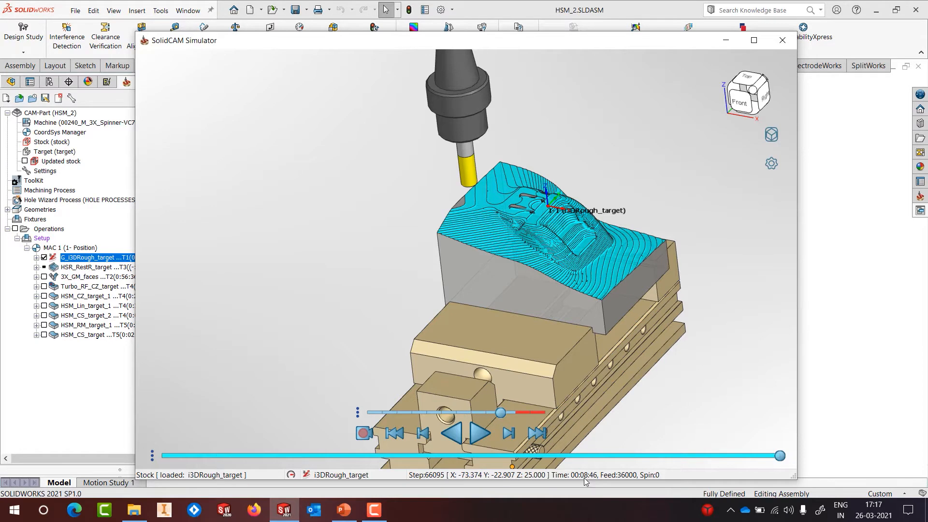
{"action": "mouse_move", "coordinate": [648, 198]}
{"action": "middle_mouse_down"}
{"action": "mouse_move", "coordinate": [607, 241]}
{"action": "mouse_move", "coordinate": [638, 208]}
{"action": "middle_mouse_up"}
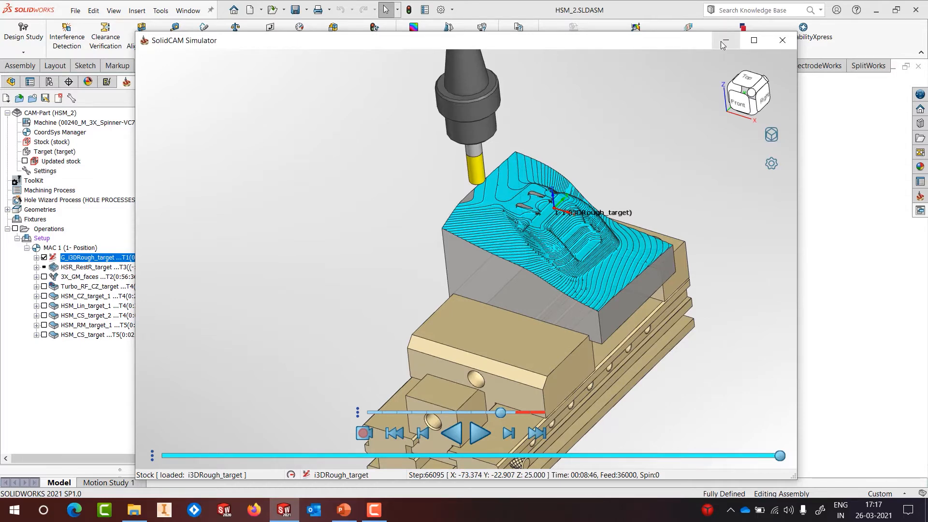
{"action": "left_click", "coordinate": [783, 40]}
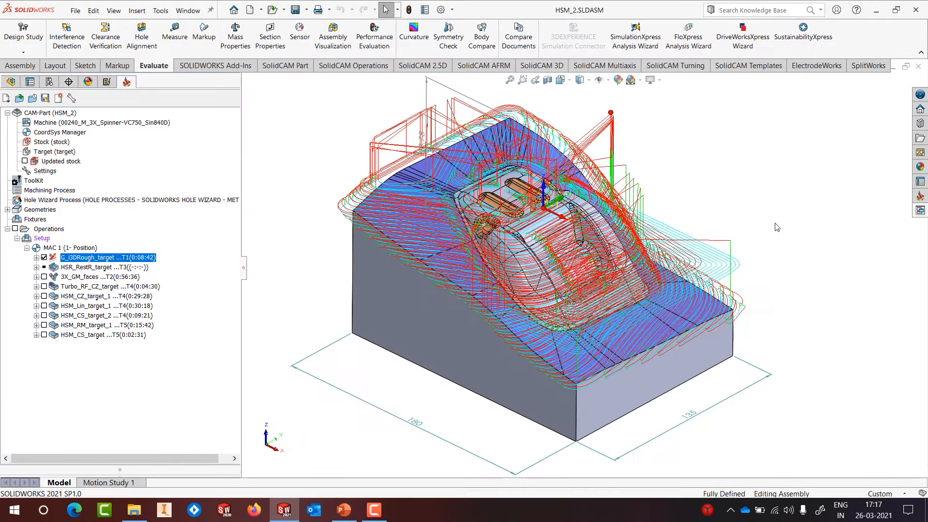
Step: Run the PowerPoint slide show from slide 6 through to slide 7's 'Time tested 3 Axis Engine' bullet
{"action": "left_click", "coordinate": [343, 513]}
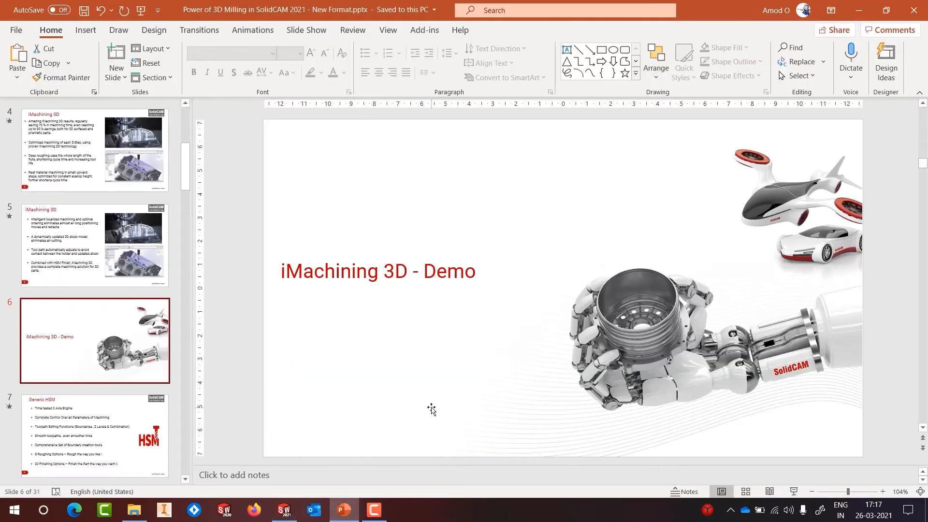
{"action": "left_click", "coordinate": [792, 492]}
{"action": "left_click", "coordinate": [562, 277]}
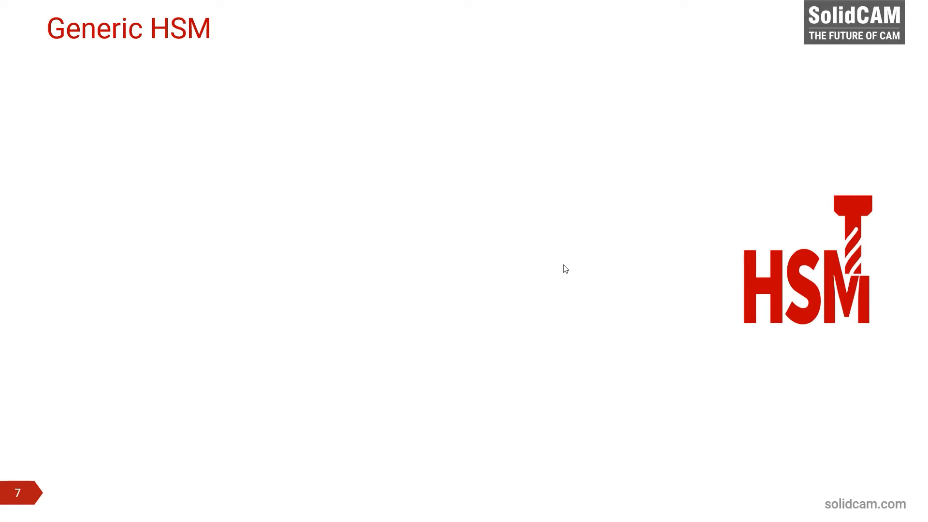
{"action": "left_click", "coordinate": [533, 211]}
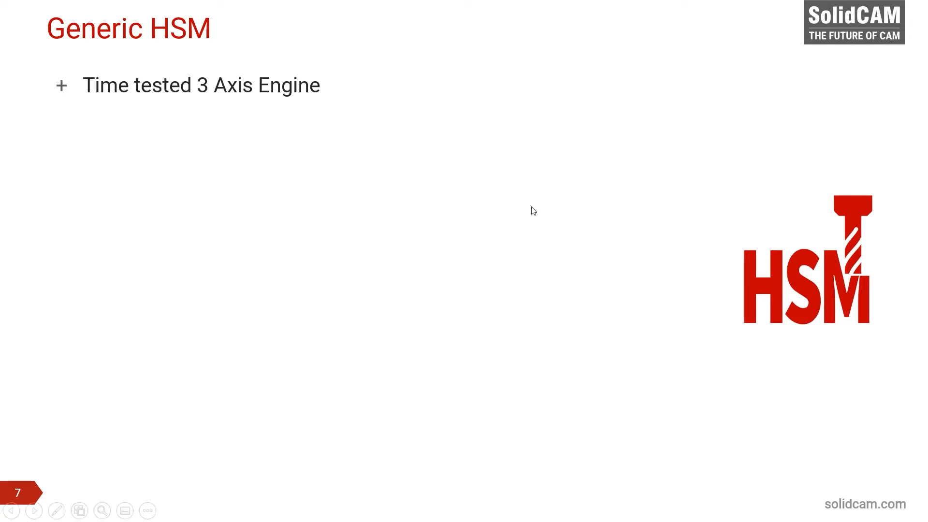
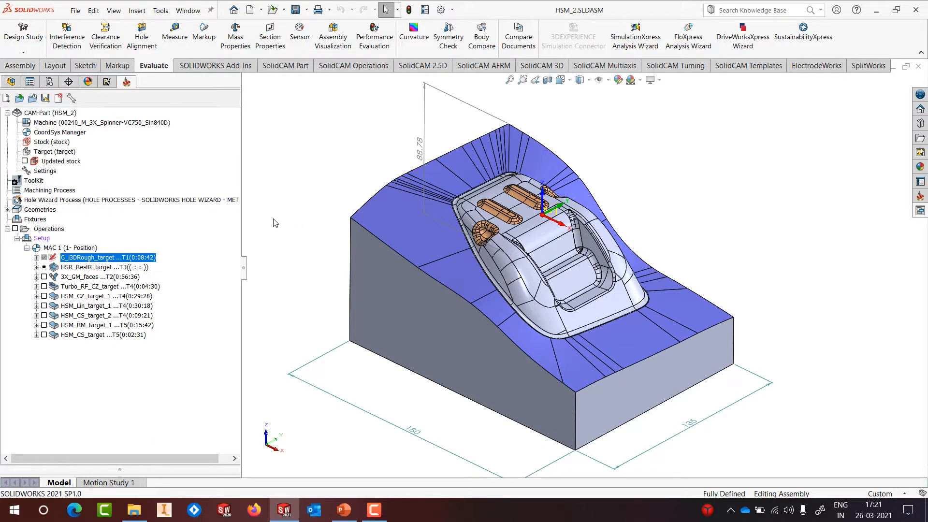
Step: Start a 3D HSR operation with Contour roughing and tool 1, the 16 mm bull-nose mill
{"action": "right_click", "coordinate": [112, 259]}
{"action": "mouse_move", "coordinate": [203, 33]}
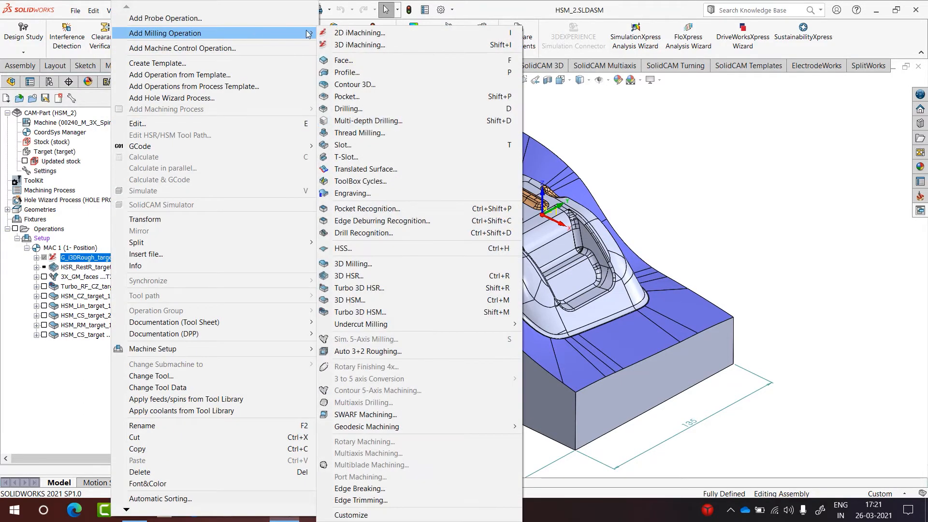
{"action": "left_click", "coordinate": [385, 278]}
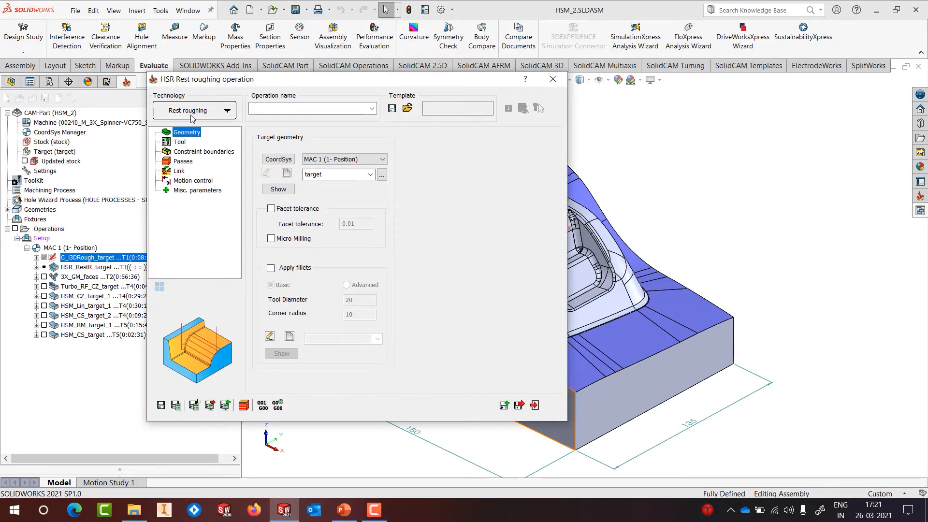
{"action": "left_click", "coordinate": [191, 116]}
{"action": "left_click", "coordinate": [191, 139]}
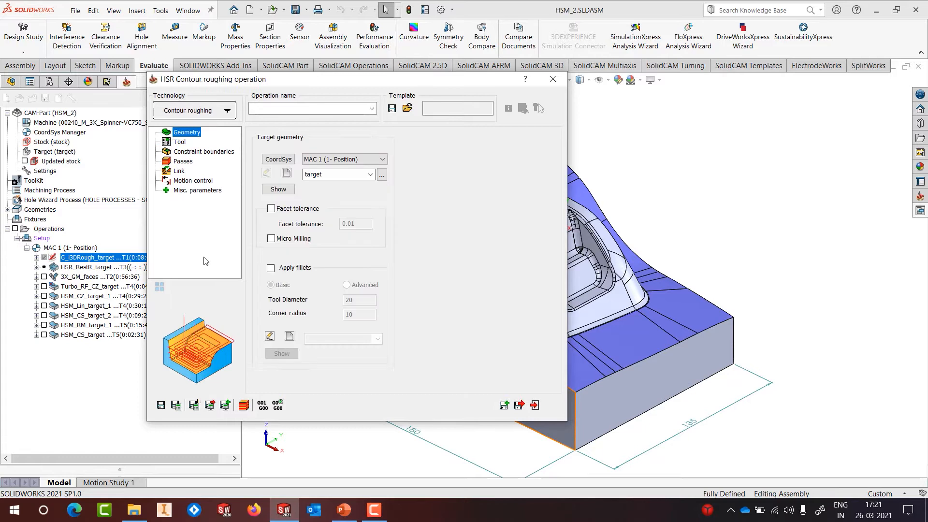
{"action": "left_click", "coordinate": [228, 111]}
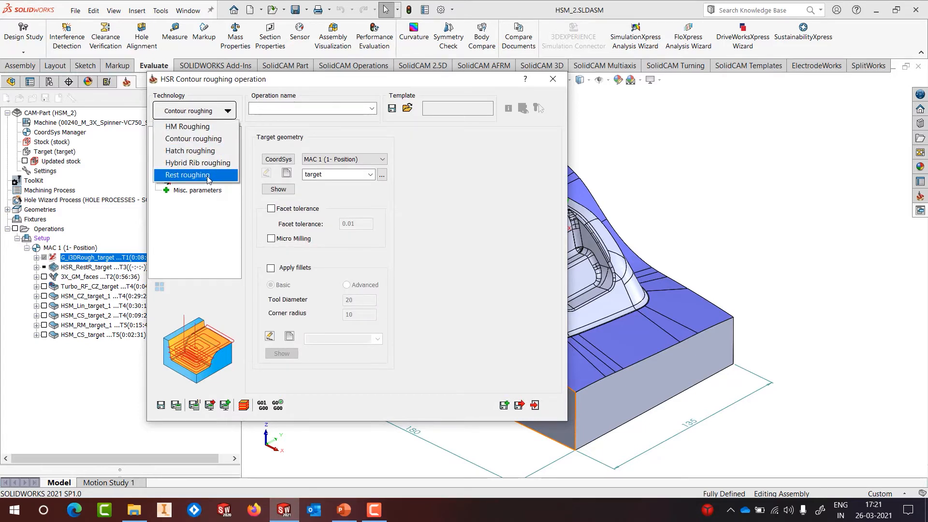
{"action": "left_click", "coordinate": [193, 139]}
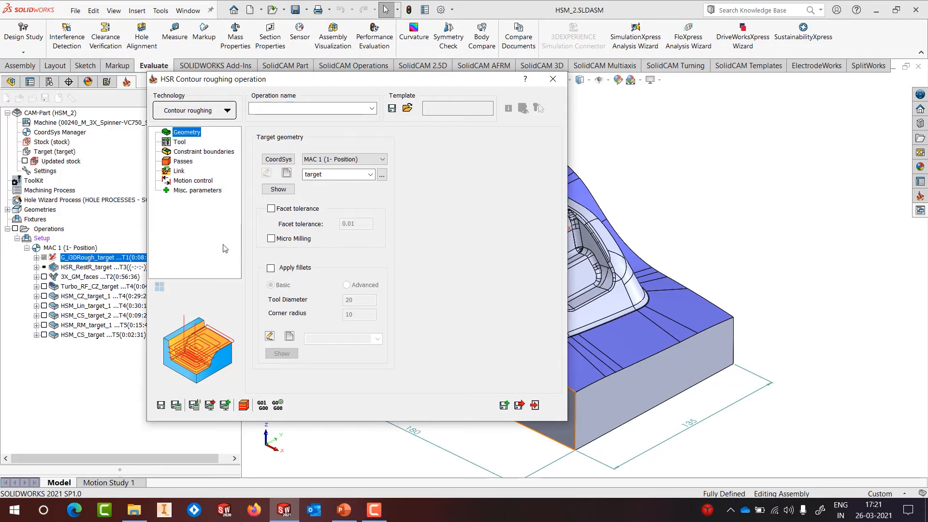
{"action": "left_click", "coordinate": [179, 141]}
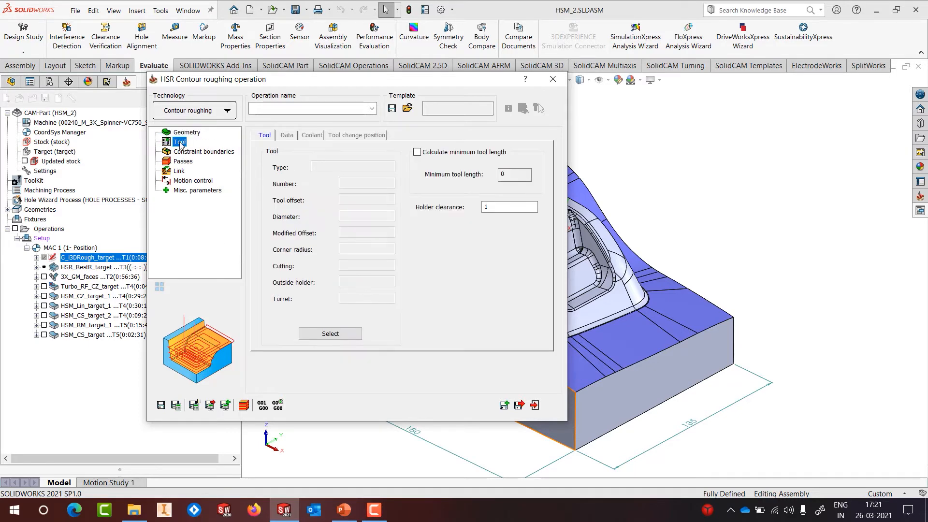
{"action": "left_click", "coordinate": [330, 333]}
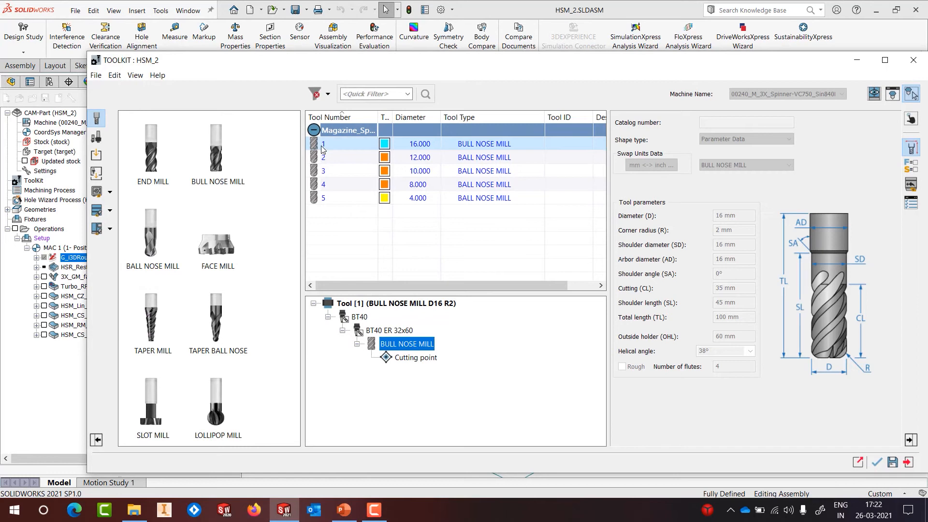
{"action": "left_click", "coordinate": [877, 463]}
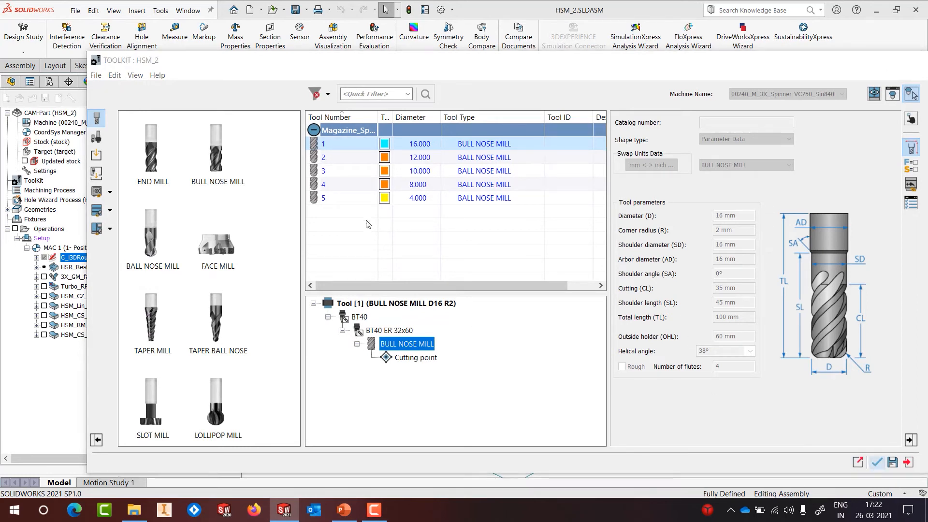
Step: Set step down 1 with corner refinement on and step down adaptation left at None
{"action": "left_click", "coordinate": [186, 152]}
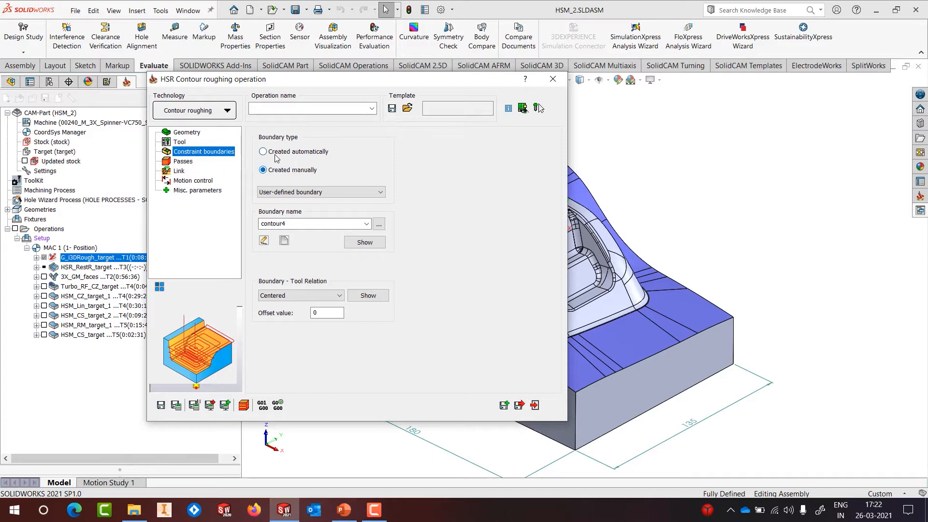
{"action": "left_click", "coordinate": [188, 162]}
{"action": "key", "text": "Tab"}
{"action": "type", "text": "1"}
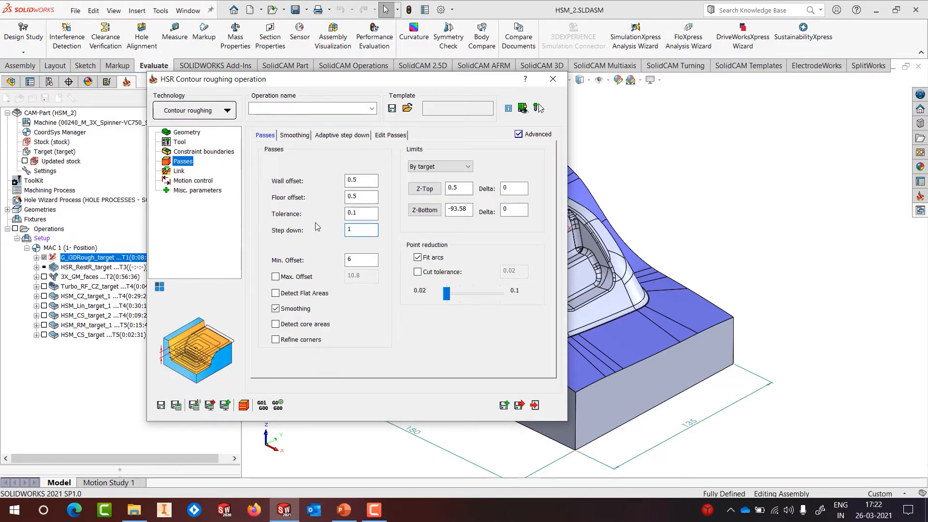
{"action": "left_click", "coordinate": [295, 340]}
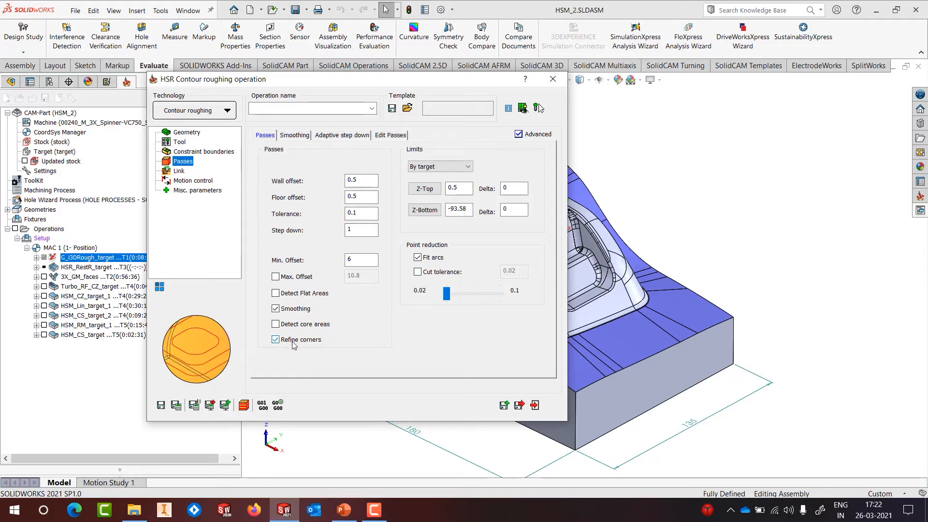
{"action": "left_click", "coordinate": [305, 136]}
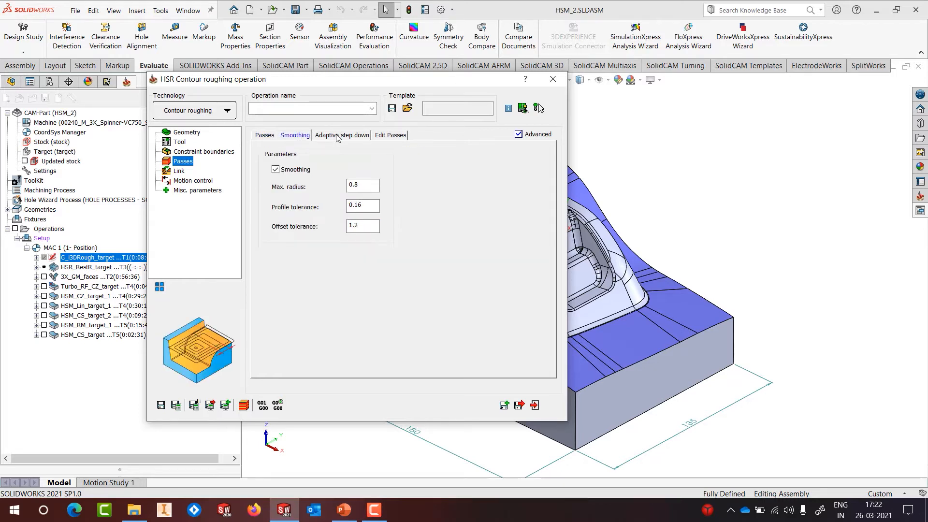
{"action": "left_click", "coordinate": [340, 135]}
{"action": "left_click", "coordinate": [324, 178]}
{"action": "left_click", "coordinate": [309, 188]}
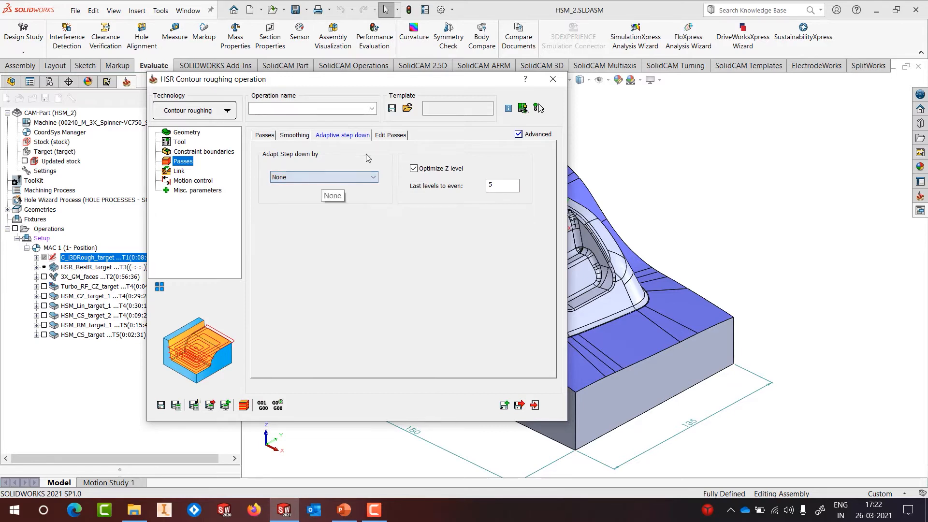
Step: Set 5° ramping with a ramp height offset of 2, then save as HSR_R_Cont_target
{"action": "left_click", "coordinate": [180, 171]}
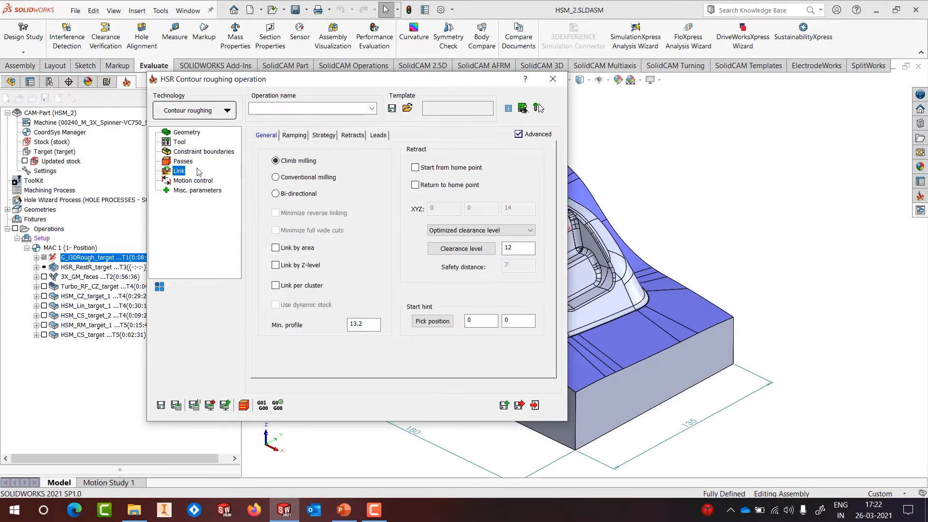
{"action": "left_click", "coordinate": [294, 135]}
{"action": "type", "text": "5"}
{"action": "key", "text": "Tab"}
{"action": "type", "text": "2"}
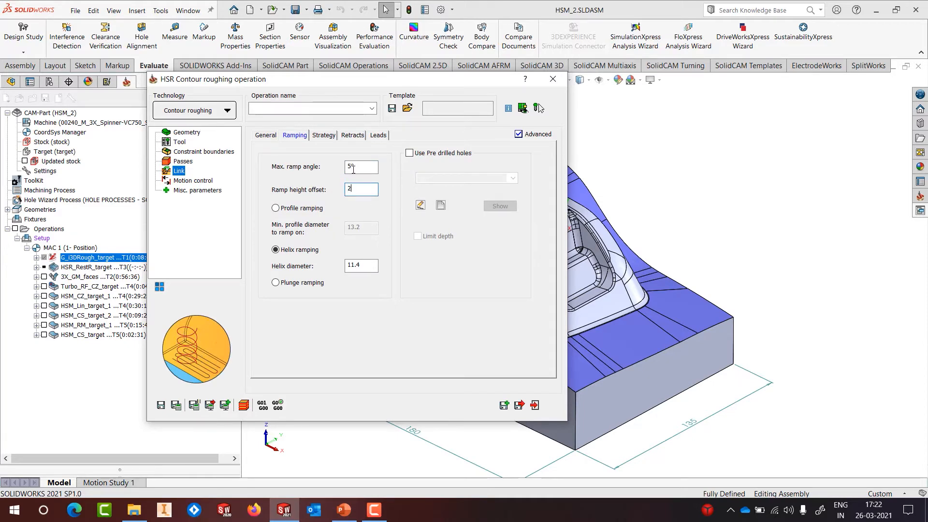
{"action": "left_click", "coordinate": [326, 138]}
{"action": "left_click", "coordinate": [351, 135]}
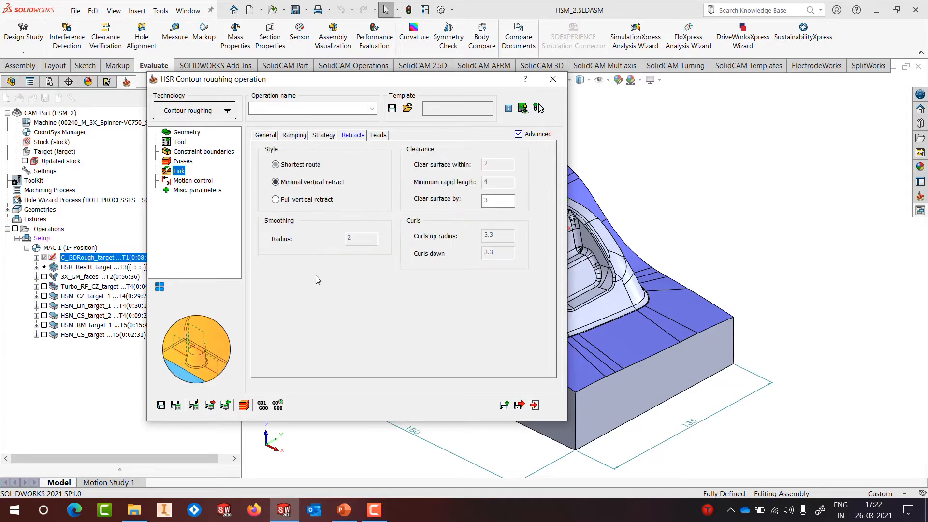
{"action": "left_click", "coordinate": [161, 408]}
{"action": "left_click", "coordinate": [553, 80]}
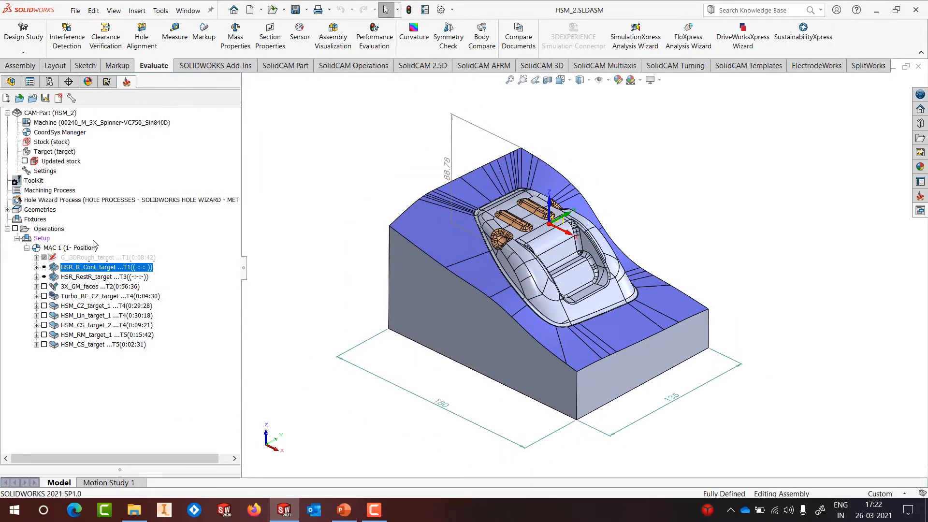
Step: Calculate HSR_R_Cont_target to a 45:13:21 toolpath and reopen its settings for review
{"action": "right_click", "coordinate": [90, 271]}
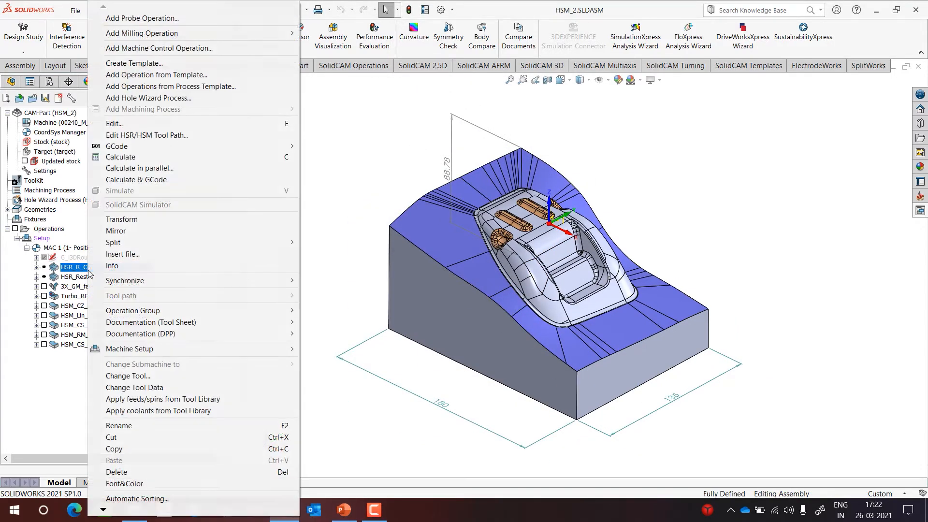
{"action": "left_click", "coordinate": [119, 159]}
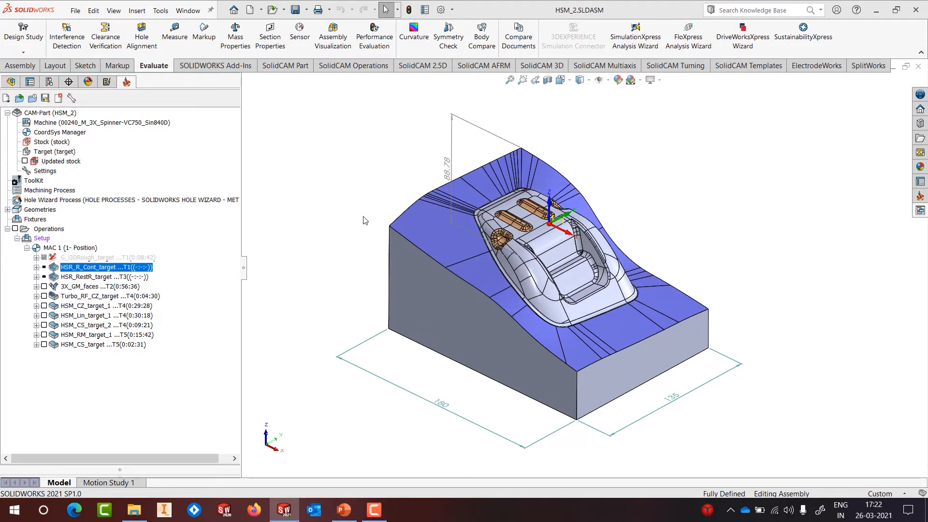
{"action": "right_click", "coordinate": [130, 269]}
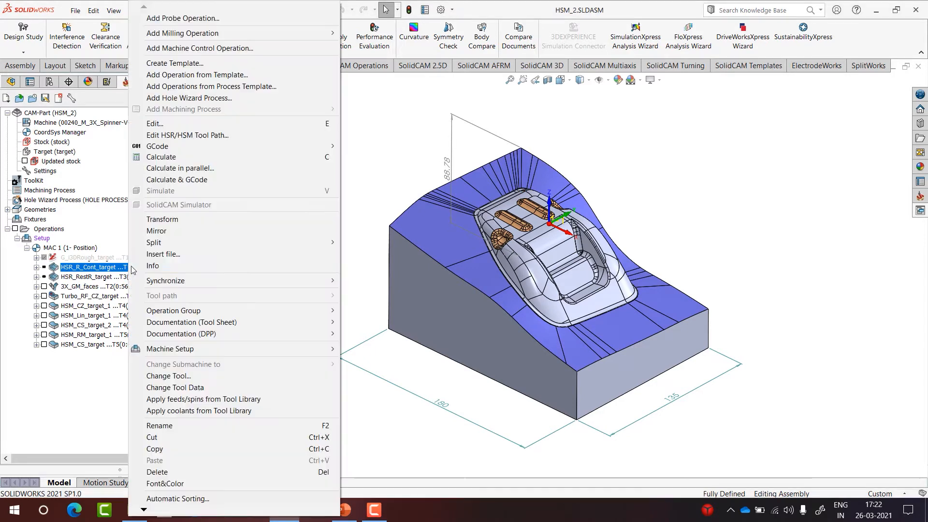
{"action": "left_click", "coordinate": [152, 124]}
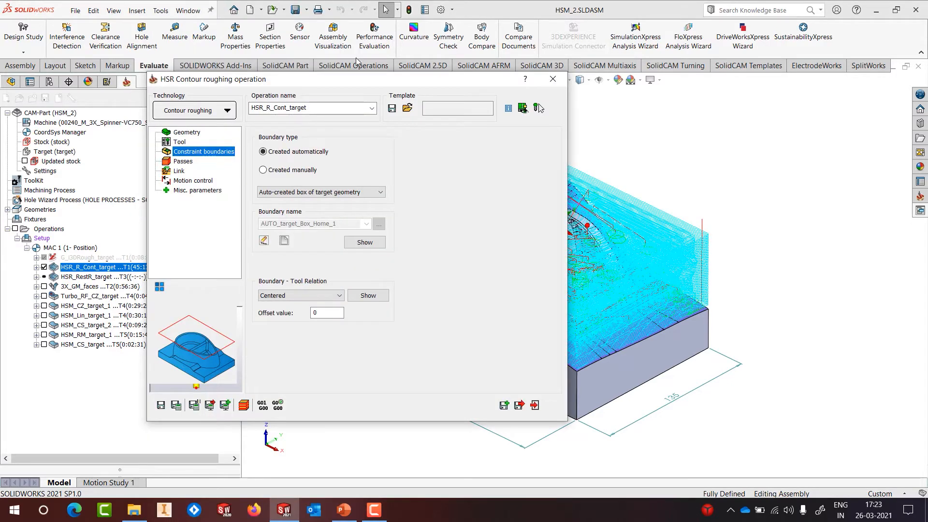
{"action": "left_click", "coordinate": [552, 79]}
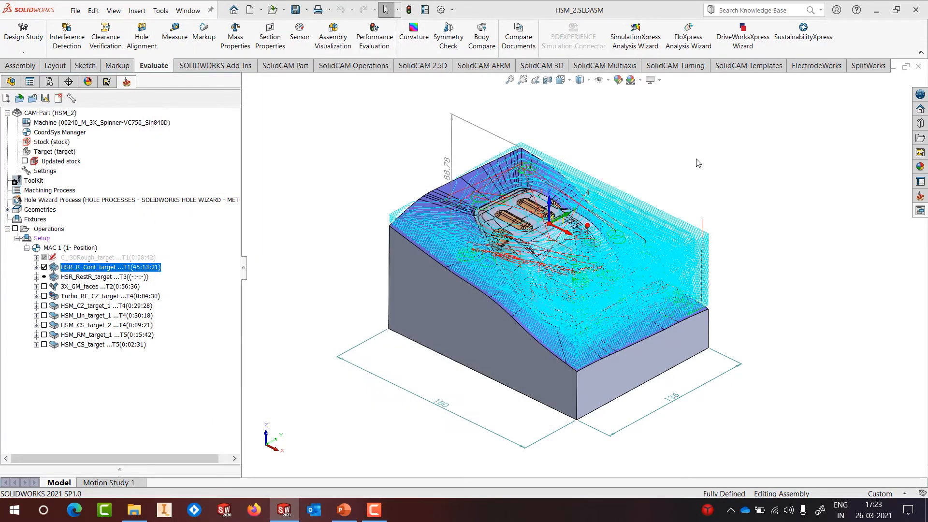
Step: Check HSR_R_Cont_target's tool and feed information
{"action": "scroll", "coordinate": [612, 281], "scroll_direction": "down", "scroll_amount": 2}
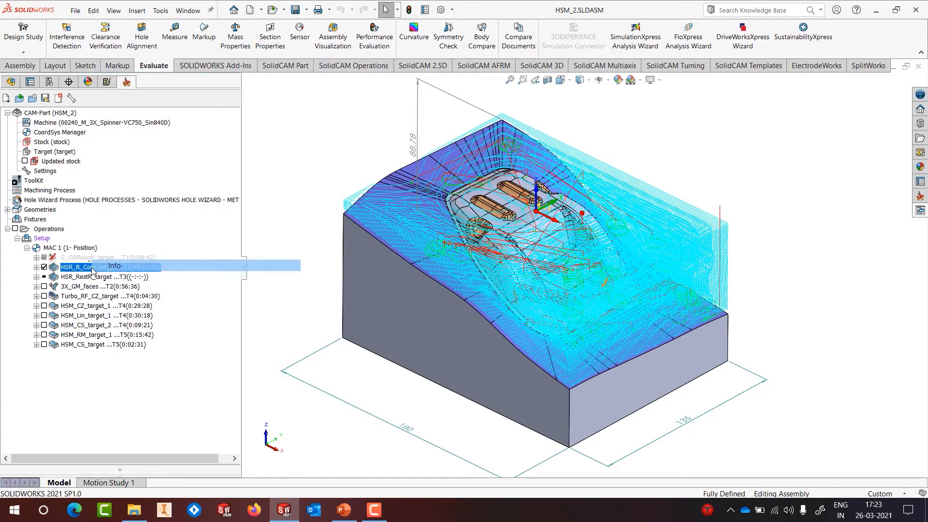
{"action": "left_click", "coordinate": [92, 270]}
{"action": "left_click", "coordinate": [100, 5]}
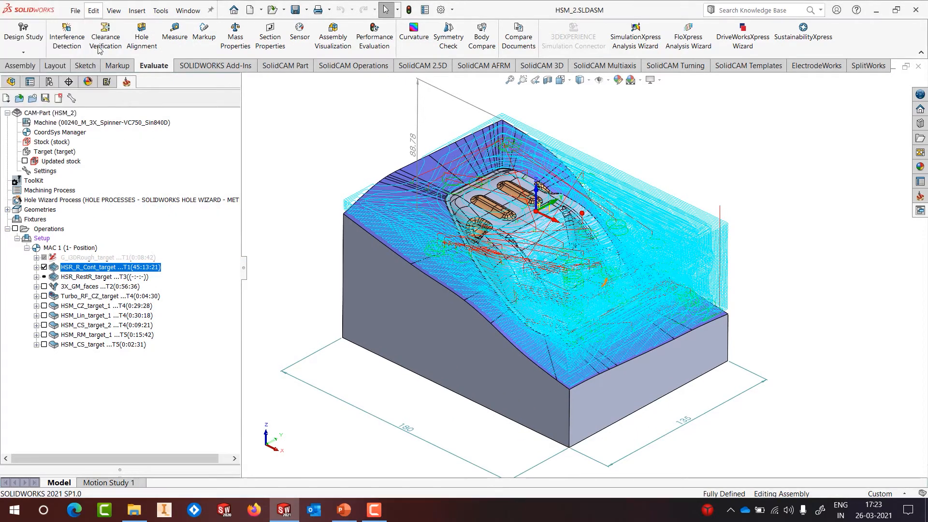
{"action": "right_click", "coordinate": [97, 269]}
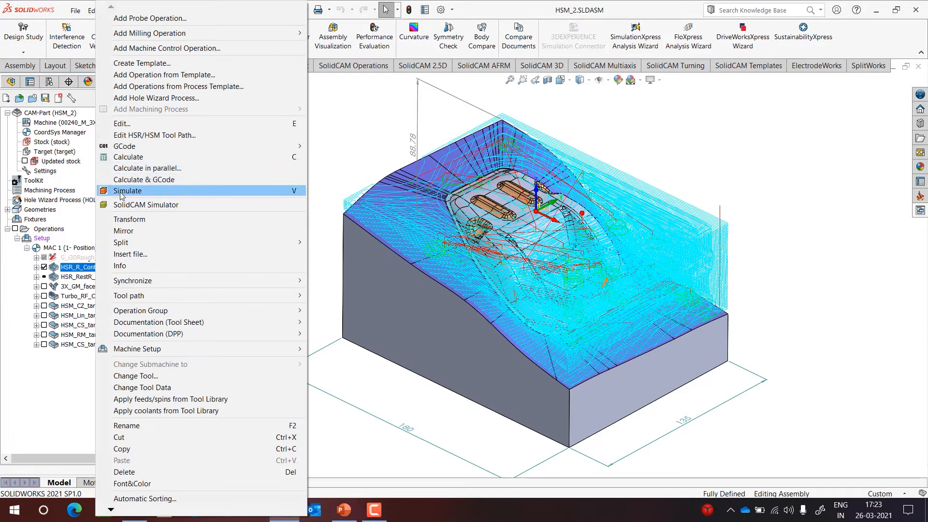
Step: Run a maximum-speed SolidVerify simulation of HSR_R_Cont_target, then hide its toolpath
{"action": "left_click", "coordinate": [124, 189]}
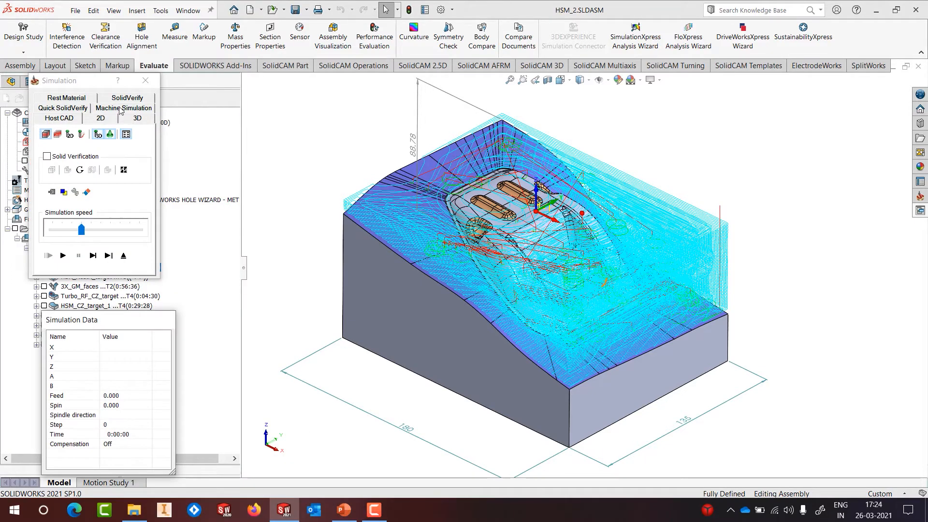
{"action": "left_click", "coordinate": [128, 98]}
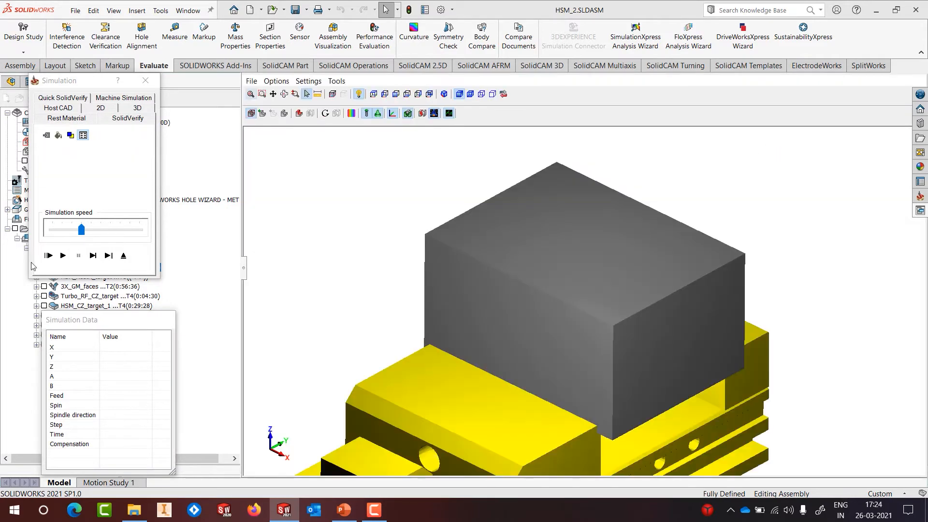
{"action": "left_click_drag", "start_coordinate": [81, 230], "coordinate": [140, 230]}
{"action": "left_click", "coordinate": [63, 255]}
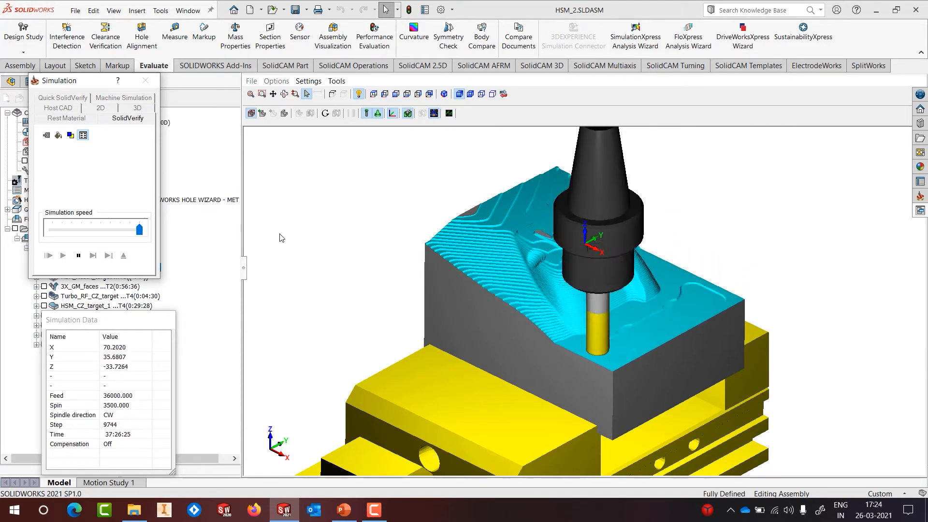
{"action": "mouse_move", "coordinate": [517, 257]}
{"action": "middle_mouse_down"}
{"action": "mouse_move", "coordinate": [456, 272]}
{"action": "mouse_move", "coordinate": [529, 257]}
{"action": "middle_mouse_up"}
{"action": "left_click", "coordinate": [125, 260]}
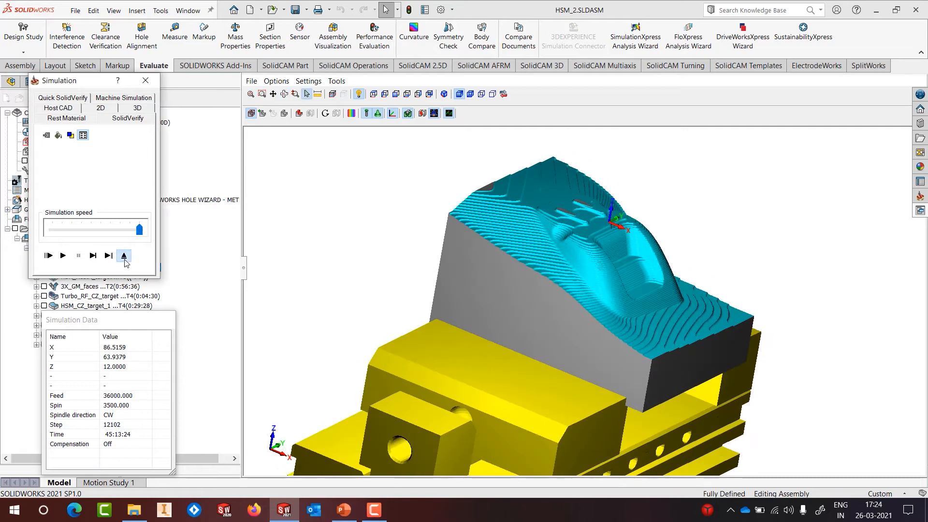
{"action": "left_click", "coordinate": [44, 268]}
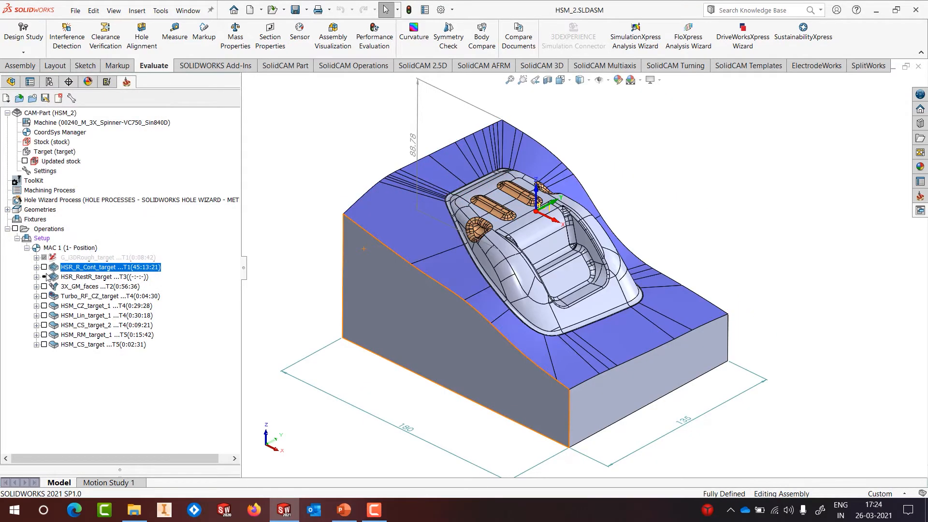
Step: Switch HSR_RestR_target's constraint boundary to an automatically created target box and save
{"action": "right_click", "coordinate": [103, 278]}
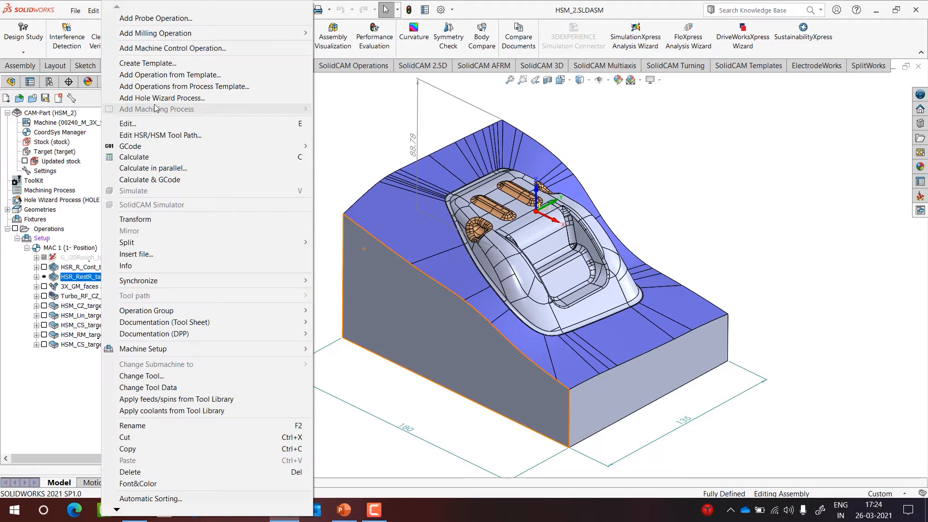
{"action": "left_click", "coordinate": [152, 123]}
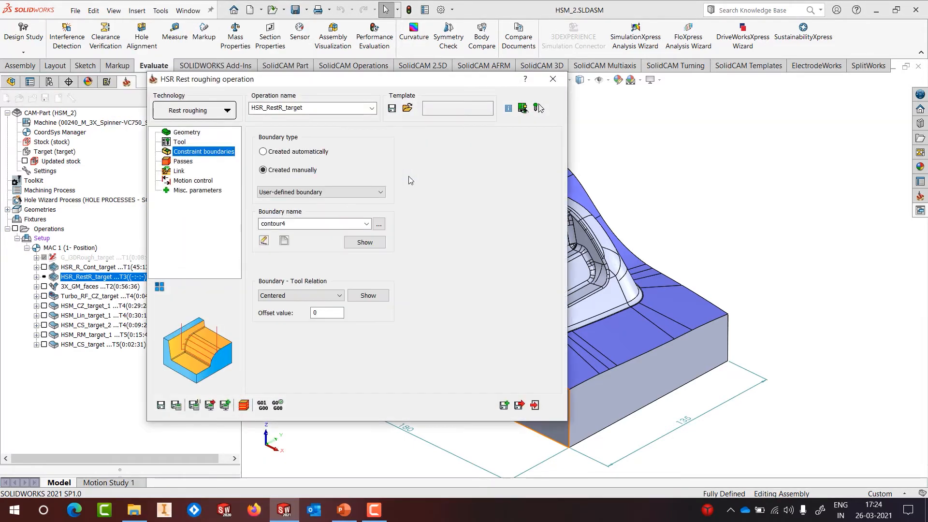
{"action": "left_click_drag", "start_coordinate": [319, 83], "coordinate": [320, 82]}
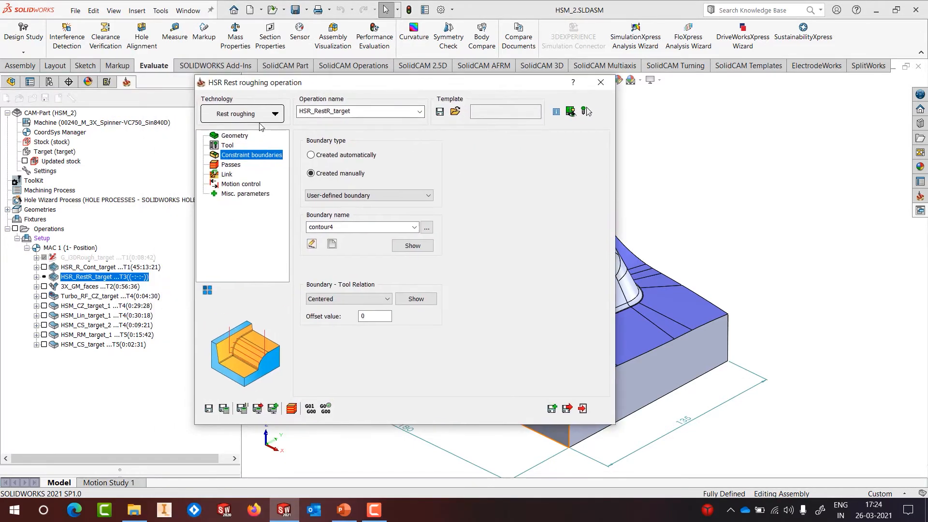
{"action": "left_click", "coordinate": [227, 146]}
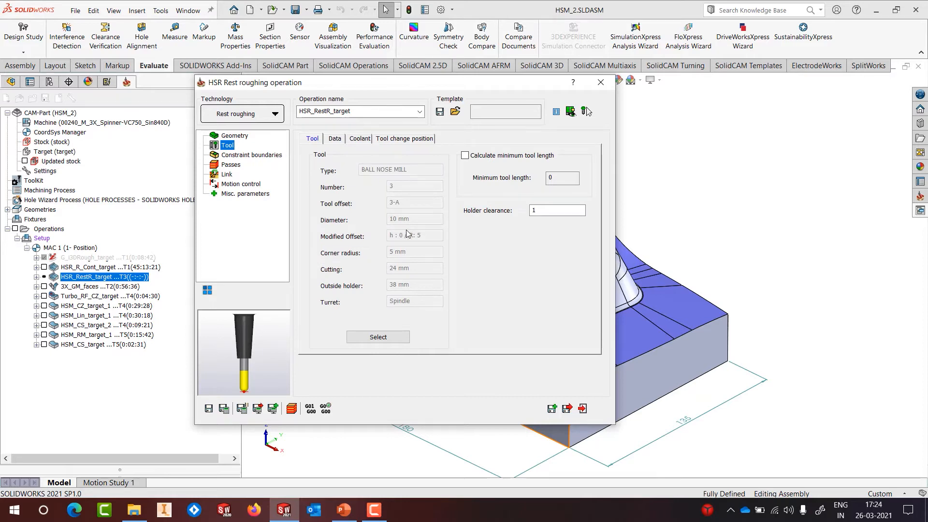
{"action": "left_click", "coordinate": [245, 155]}
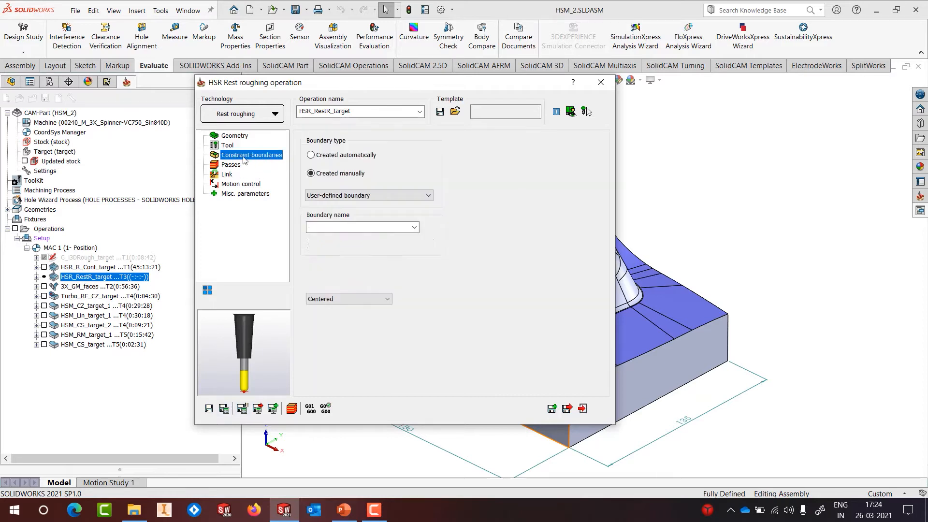
{"action": "left_click", "coordinate": [370, 156]}
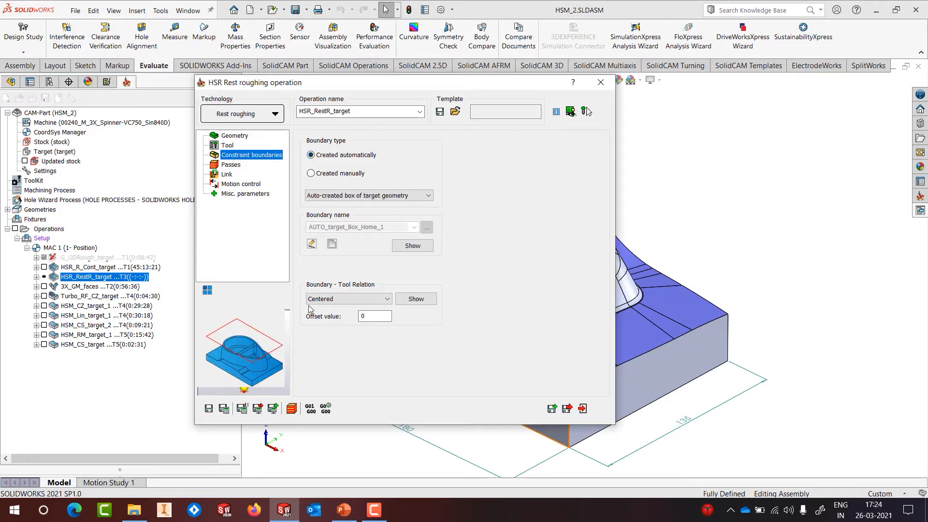
{"action": "left_click", "coordinate": [231, 165]}
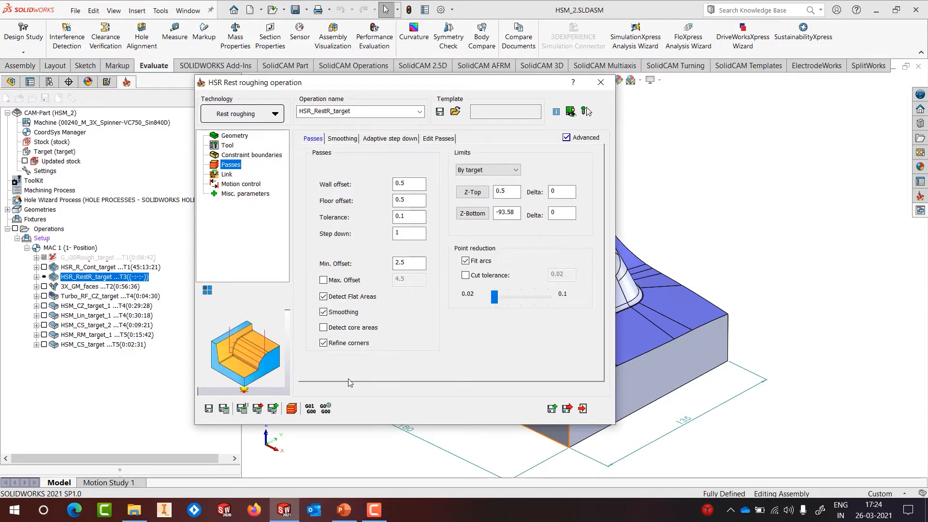
{"action": "left_click", "coordinate": [408, 139]}
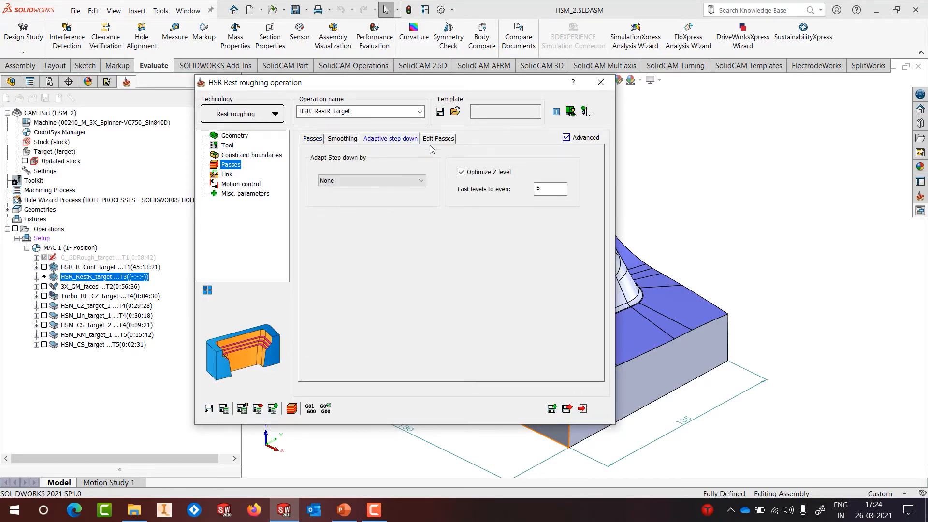
{"action": "left_click", "coordinate": [226, 175]}
{"action": "left_click", "coordinate": [224, 186]}
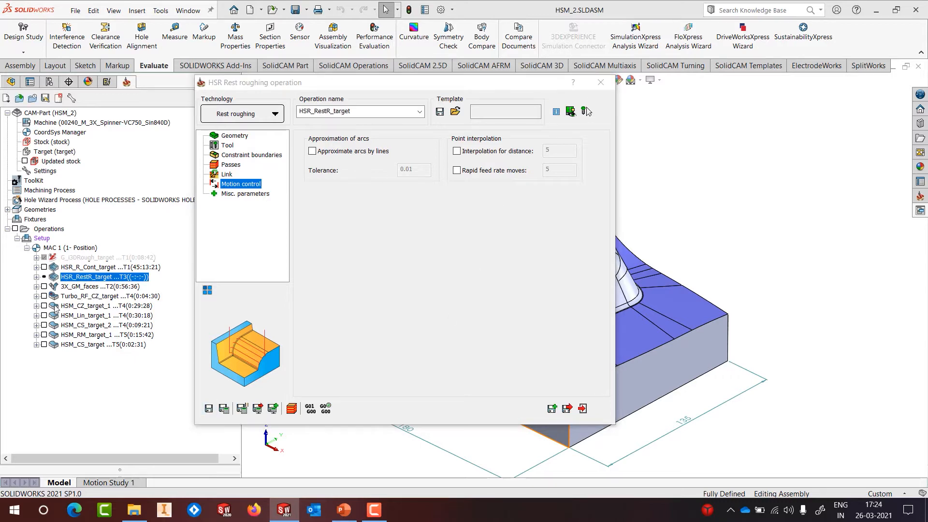
{"action": "left_click", "coordinate": [601, 82]}
Step: Calculate the rest-roughing toolpath in parallel, giving 0:17:44, and view it from a steeper angle
{"action": "right_click", "coordinate": [69, 278]}
{"action": "left_click", "coordinate": [101, 168]}
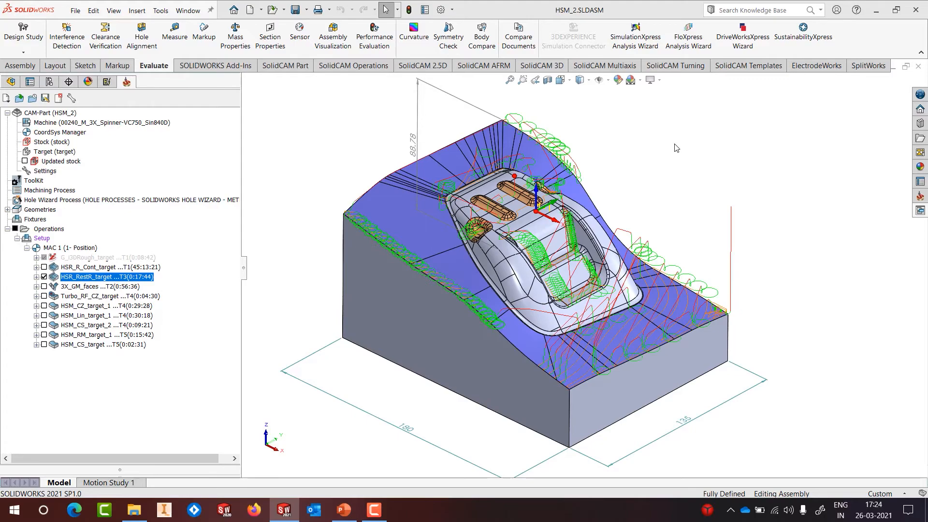
{"action": "scroll", "coordinate": [618, 237], "scroll_direction": "up", "scroll_amount": 3}
{"action": "scroll", "coordinate": [588, 261], "scroll_direction": "down", "scroll_amount": 6}
{"action": "mouse_move", "coordinate": [588, 261]}
{"action": "middle_mouse_down"}
{"action": "mouse_move", "coordinate": [519, 278]}
{"action": "mouse_move", "coordinate": [559, 307]}
{"action": "mouse_move", "coordinate": [581, 260]}
{"action": "middle_mouse_up"}
Step: Inspect the rest-roughing toolpath around the central pocket, then hide it and select 3X_GM_faces
{"action": "scroll", "coordinate": [582, 259], "scroll_direction": "up", "scroll_amount": 2}
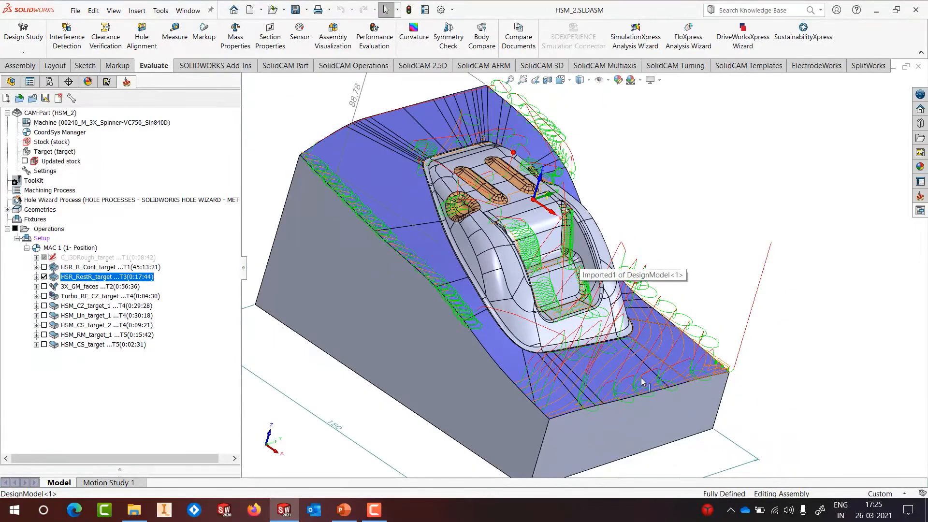
{"action": "middle_click_drag", "start_coordinate": [532, 130], "coordinate": [623, 256]}
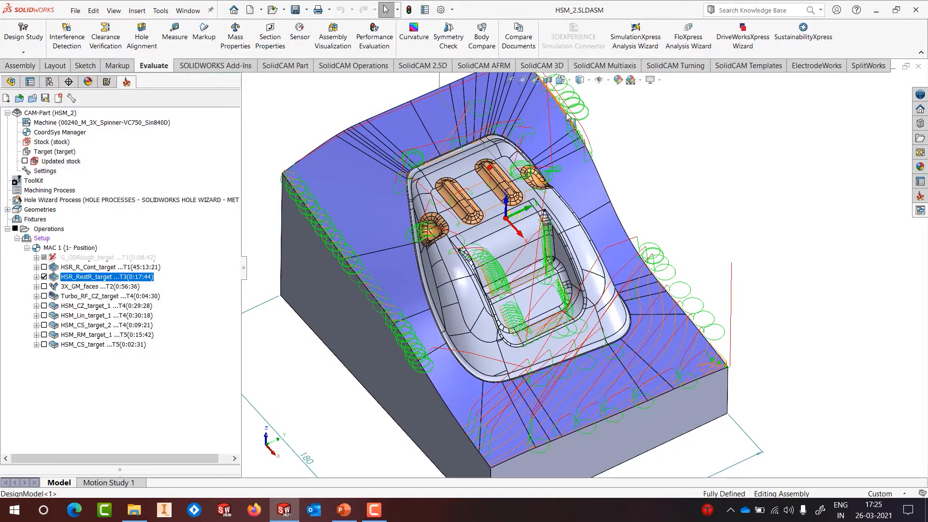
{"action": "scroll", "coordinate": [651, 326], "scroll_direction": "up", "scroll_amount": 1}
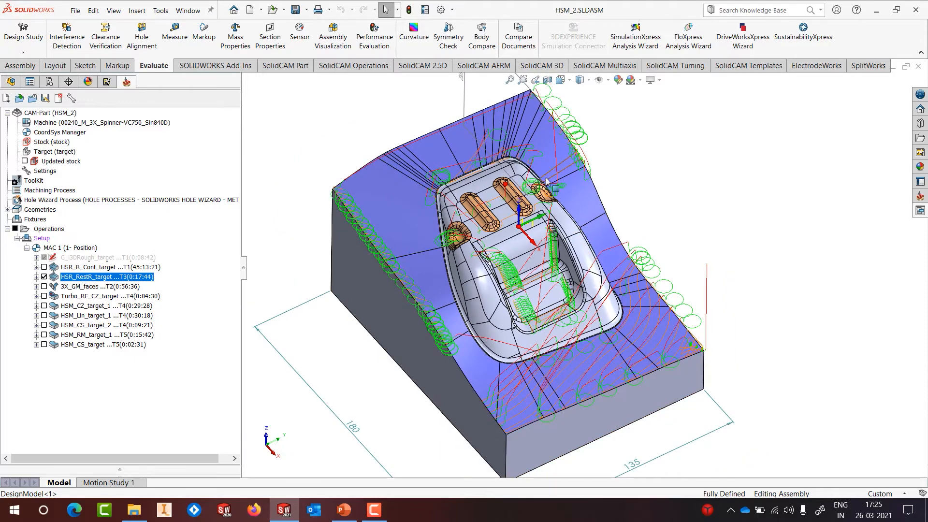
{"action": "scroll", "coordinate": [479, 261], "scroll_direction": "down", "scroll_amount": 2}
{"action": "middle_click_drag", "start_coordinate": [477, 261], "coordinate": [489, 258]}
{"action": "scroll", "coordinate": [492, 258], "scroll_direction": "up", "scroll_amount": 2}
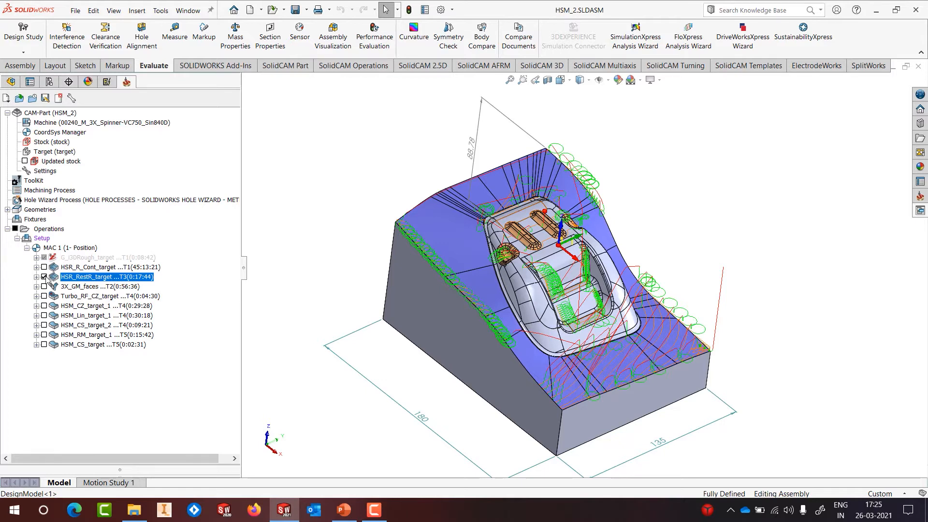
{"action": "left_click", "coordinate": [44, 277]}
{"action": "left_click", "coordinate": [70, 289]}
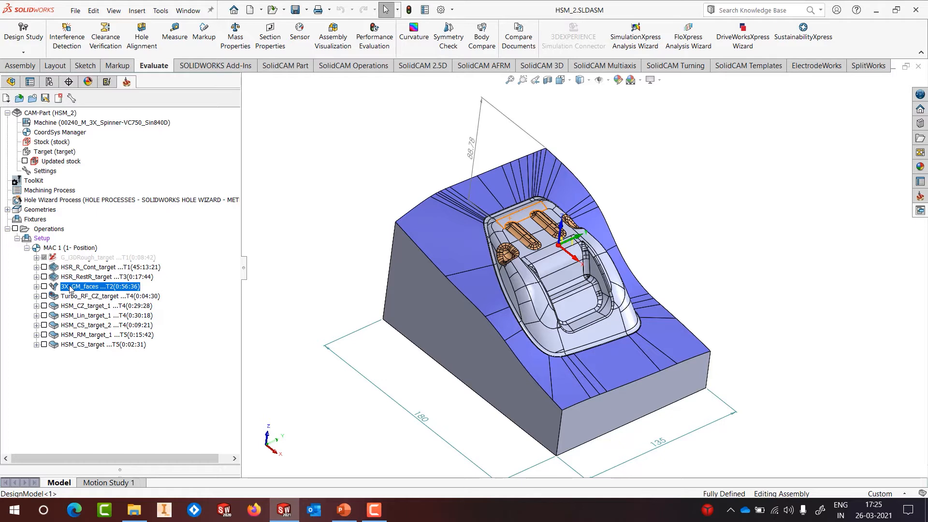
Step: Edit 3X_GM_faces, preview its 'faces' machining surfaces, and check its 12 mm ball-nose tool
{"action": "right_click", "coordinate": [70, 289]}
{"action": "left_click", "coordinate": [207, 119]}
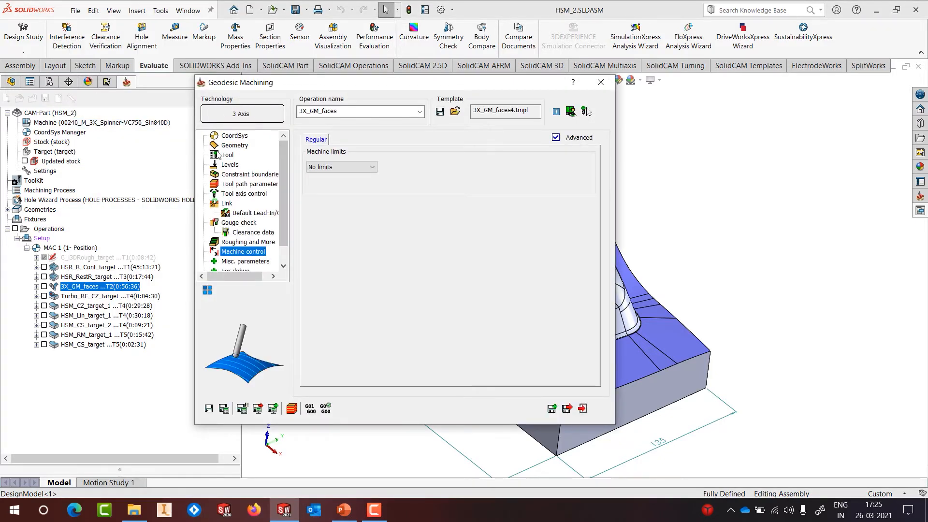
{"action": "left_click", "coordinate": [331, 221]}
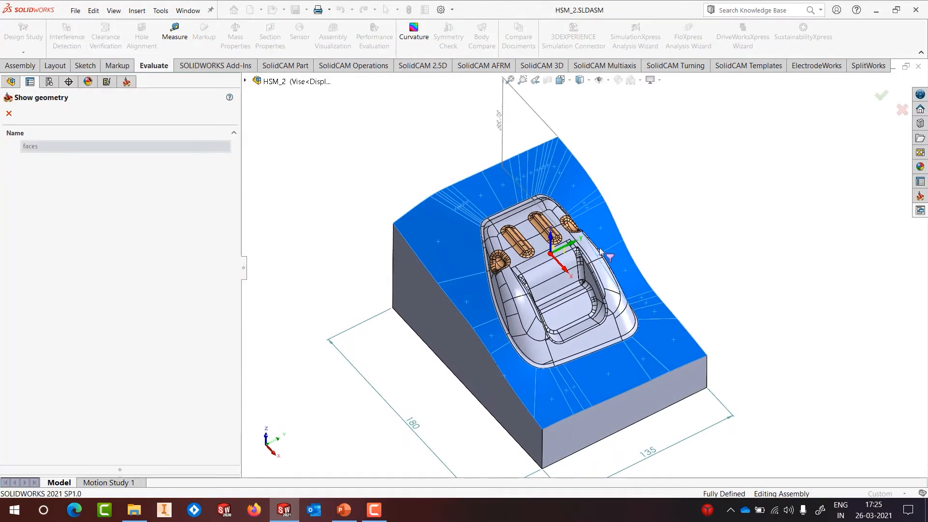
{"action": "left_click", "coordinate": [11, 114]}
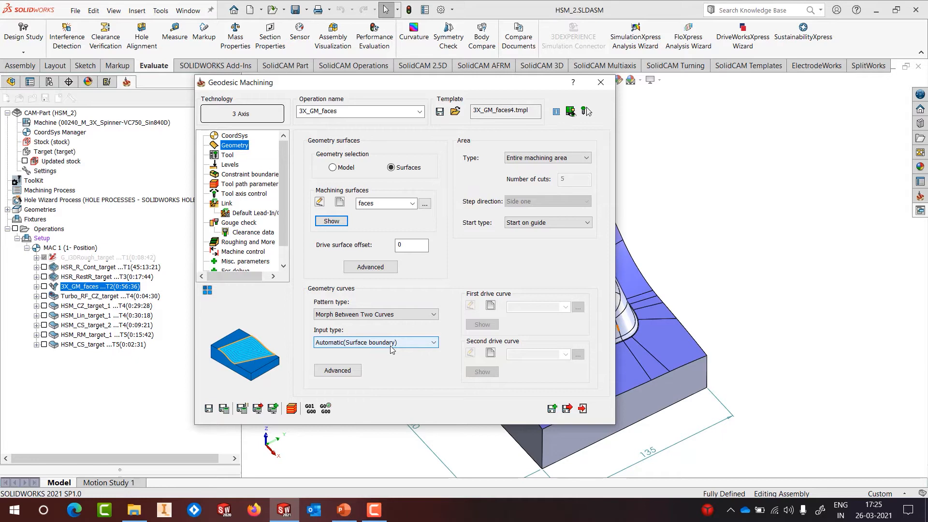
{"action": "left_click", "coordinate": [224, 155]}
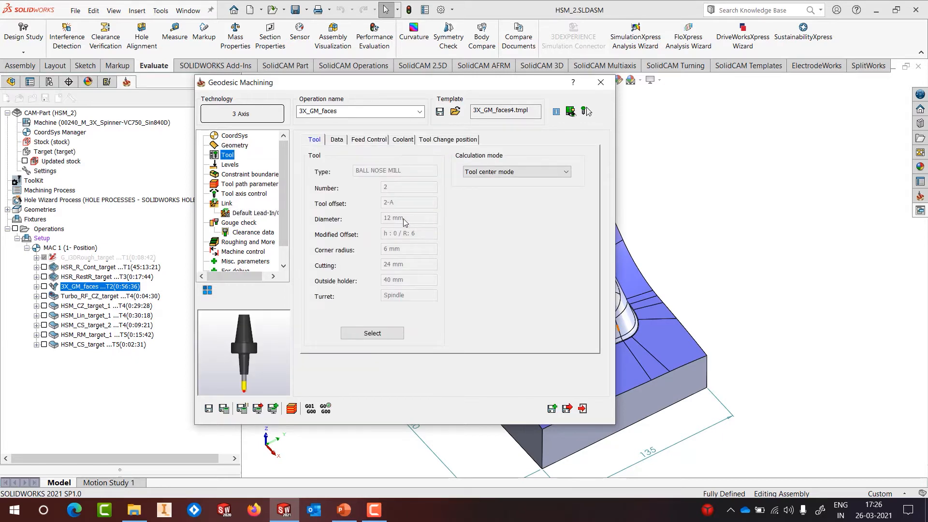
Step: Close the Geodesic Machining dialog and inspect the 3X_GM_faces toolpath from several angles
{"action": "left_click", "coordinate": [172, 293]}
{"action": "left_click", "coordinate": [44, 286]}
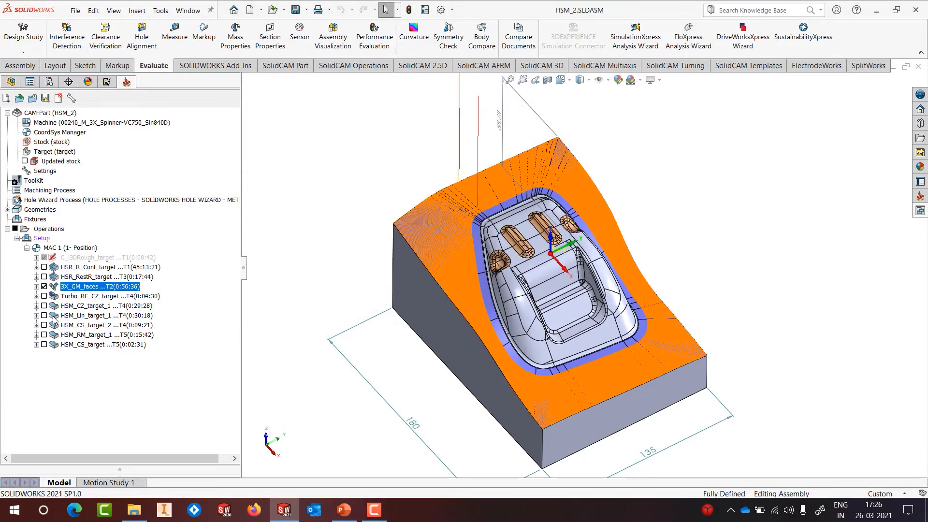
{"action": "scroll", "coordinate": [598, 267], "scroll_direction": "down", "scroll_amount": 10}
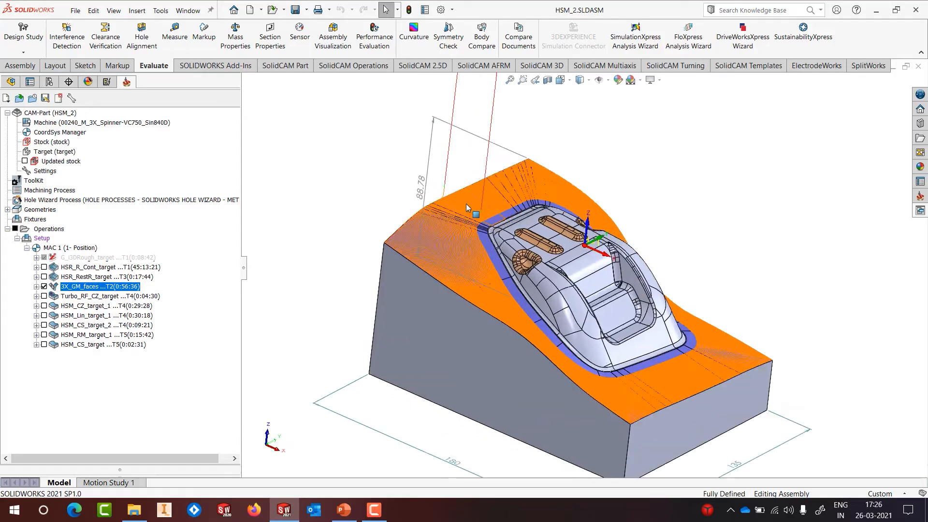
{"action": "scroll", "coordinate": [522, 261], "scroll_direction": "down", "scroll_amount": 2}
{"action": "mouse_move", "coordinate": [538, 269]}
{"action": "middle_mouse_down"}
{"action": "mouse_move", "coordinate": [560, 306]}
{"action": "mouse_move", "coordinate": [541, 283]}
{"action": "middle_mouse_up"}
{"action": "scroll", "coordinate": [551, 303], "scroll_direction": "up", "scroll_amount": 3}
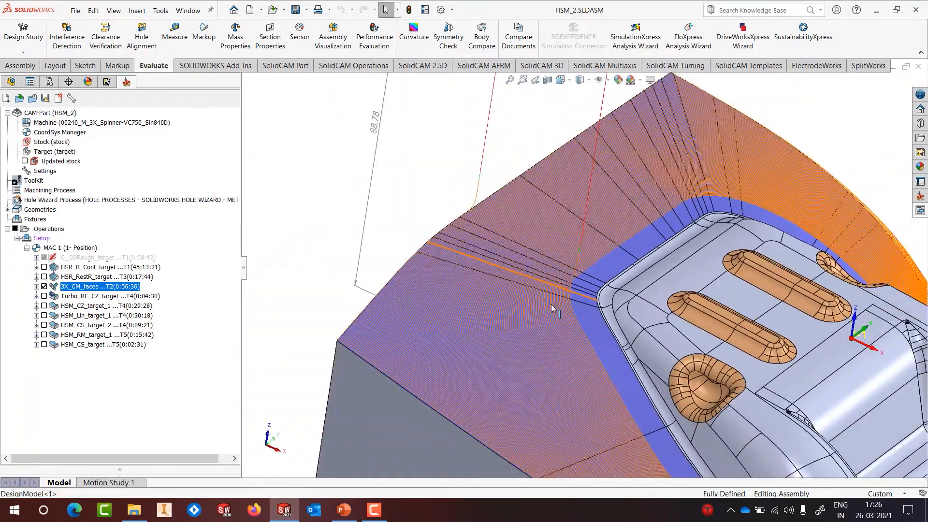
{"action": "scroll", "coordinate": [555, 355], "scroll_direction": "up", "scroll_amount": 7}
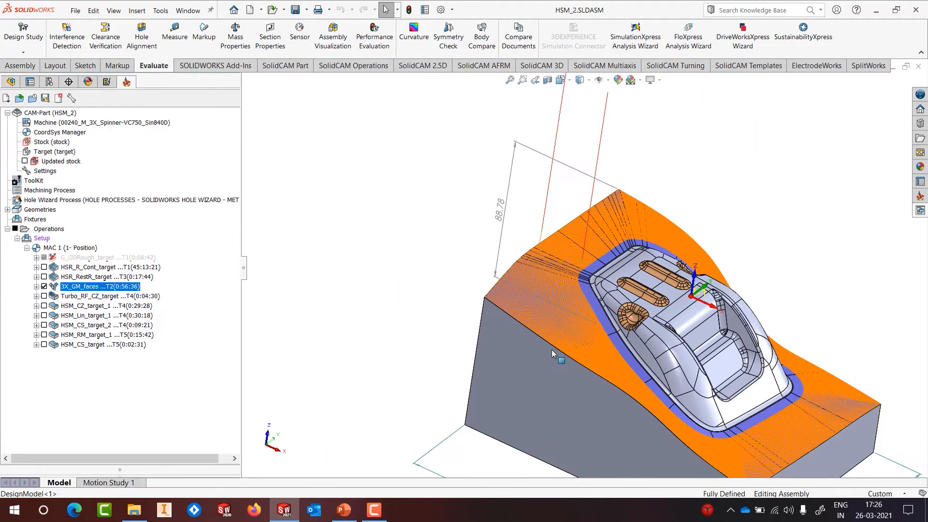
{"action": "scroll", "coordinate": [729, 412], "scroll_direction": "down", "scroll_amount": 5}
{"action": "scroll", "coordinate": [650, 328], "scroll_direction": "down", "scroll_amount": 3}
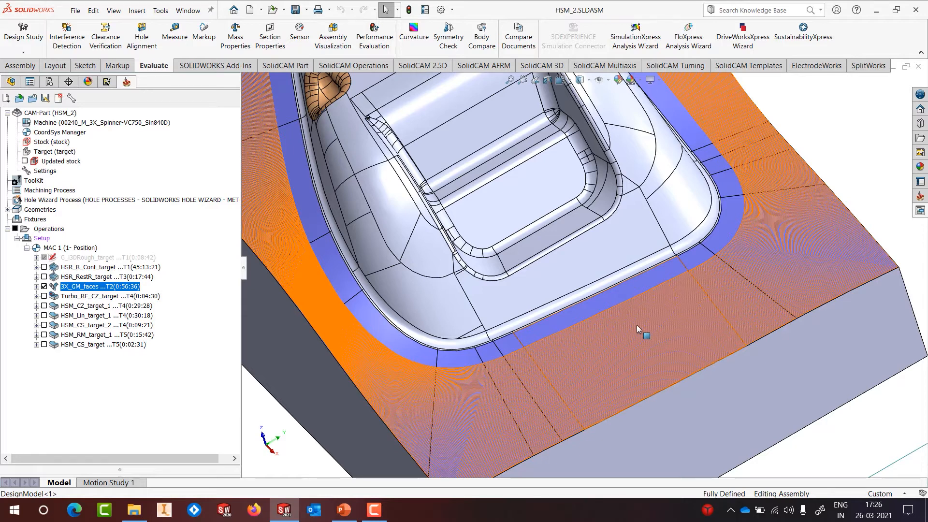
{"action": "scroll", "coordinate": [637, 324], "scroll_direction": "up", "scroll_amount": 3}
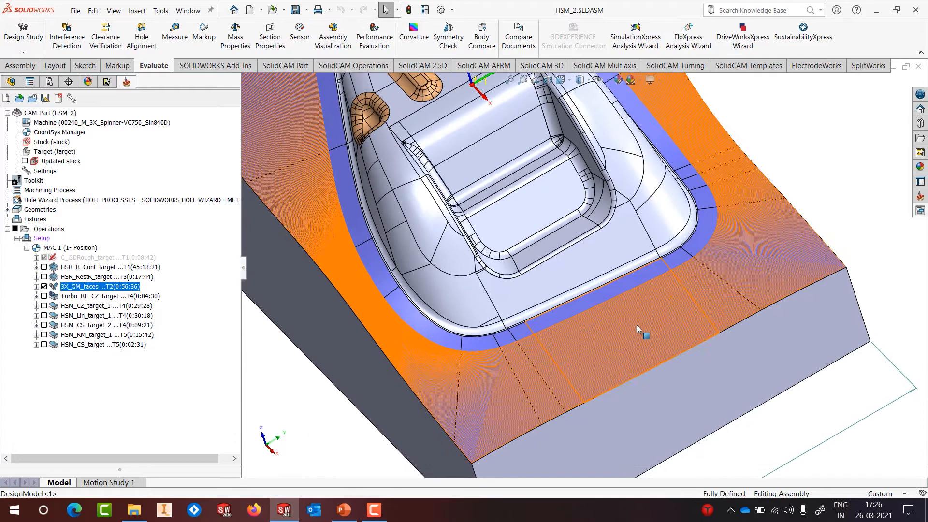
{"action": "scroll", "coordinate": [376, 274], "scroll_direction": "down", "scroll_amount": 6}
{"action": "scroll", "coordinate": [451, 274], "scroll_direction": "down", "scroll_amount": 4}
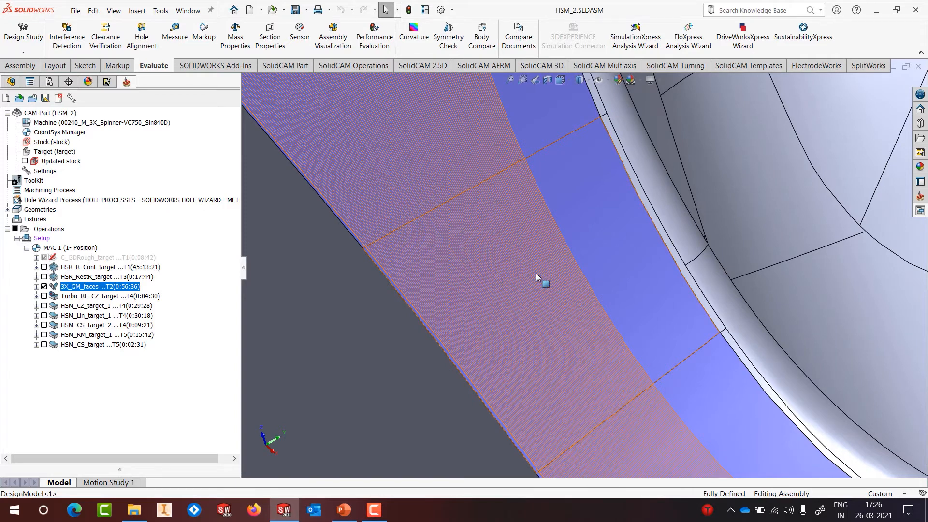
{"action": "scroll", "coordinate": [536, 288], "scroll_direction": "up", "scroll_amount": 10}
{"action": "middle_click_drag", "start_coordinate": [536, 288], "coordinate": [692, 209]}
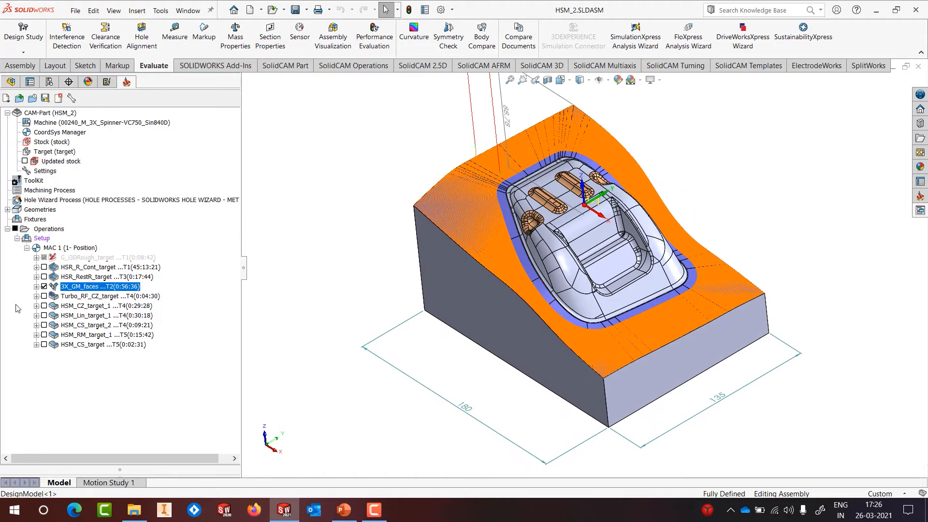
Step: Hide 3X_GM_faces, move it ahead of HSR_RestR_target, and recalculate HSR_RestR_target
{"action": "left_click", "coordinate": [44, 287]}
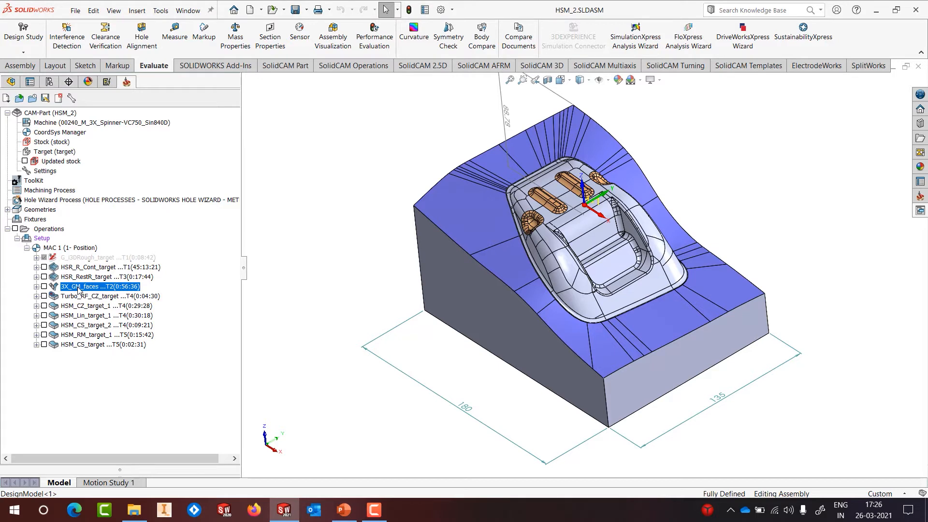
{"action": "left_click", "coordinate": [79, 267], "text": "ctrl"}
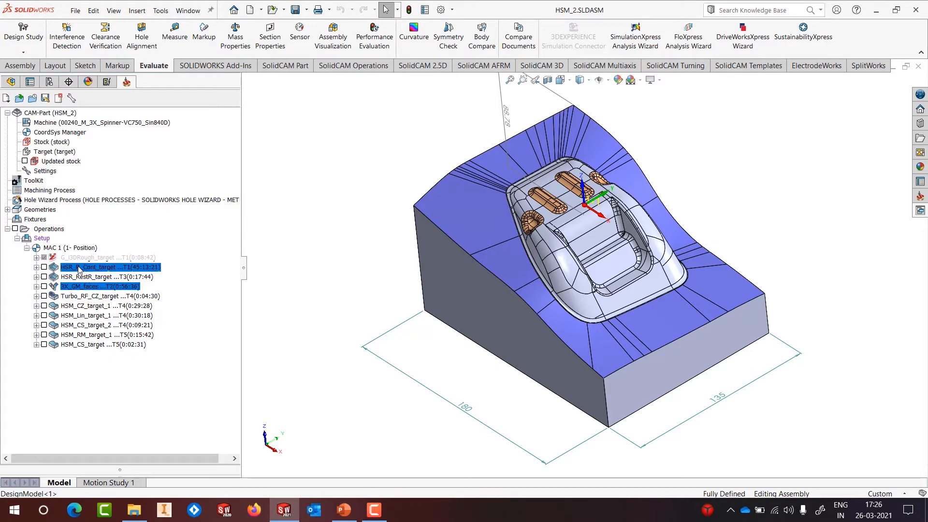
{"action": "left_click_drag", "start_coordinate": [78, 268], "coordinate": [105, 269]}
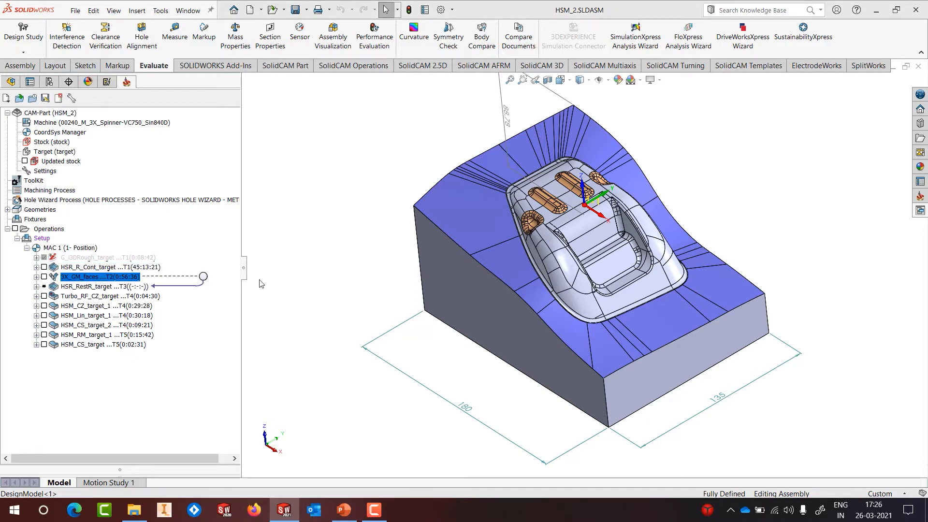
{"action": "left_click", "coordinate": [99, 287]}
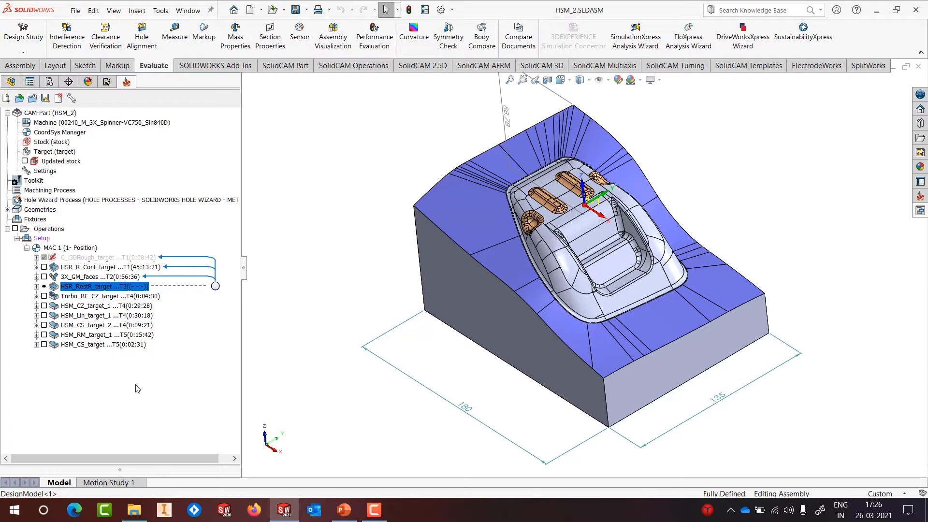
{"action": "right_click", "coordinate": [69, 289]}
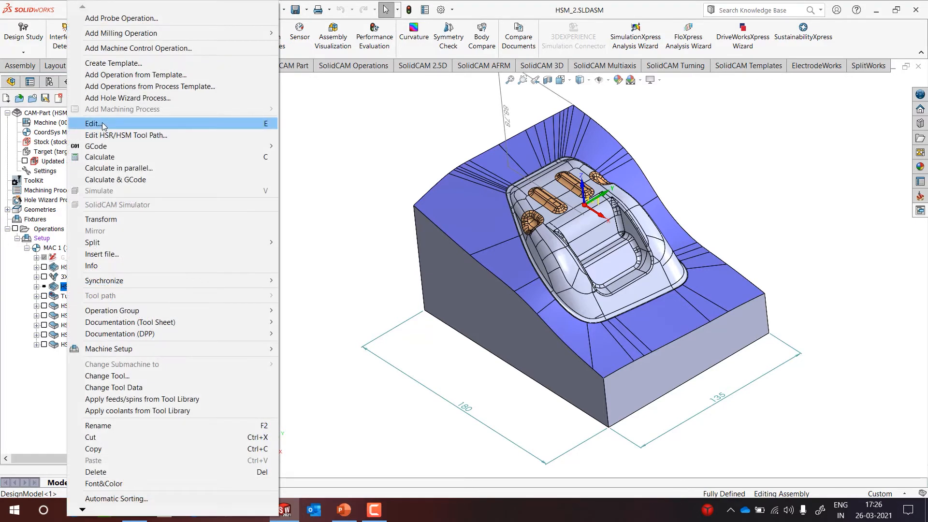
{"action": "left_click", "coordinate": [100, 156]}
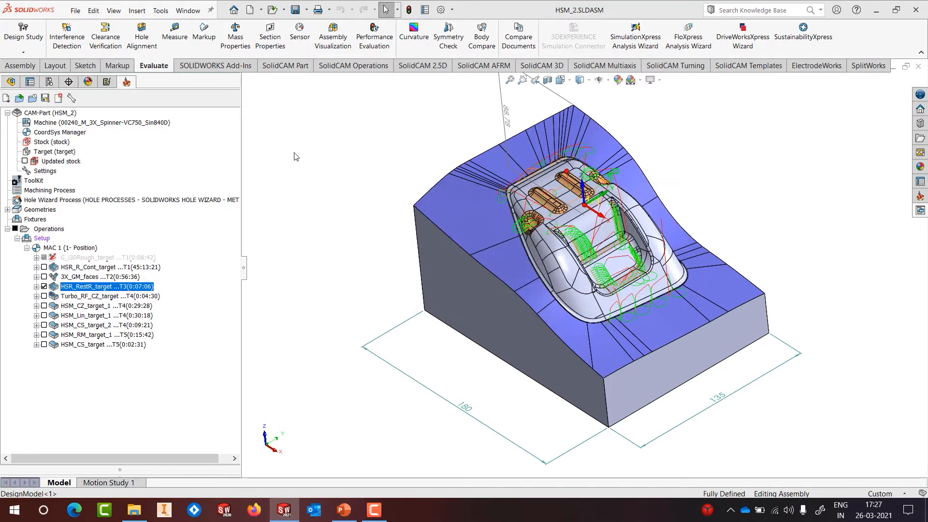
Step: Change HSR_RestR_target's step down from 1 to 0.3 and save the operation
{"action": "middle_click_drag", "start_coordinate": [483, 181], "coordinate": [474, 192]}
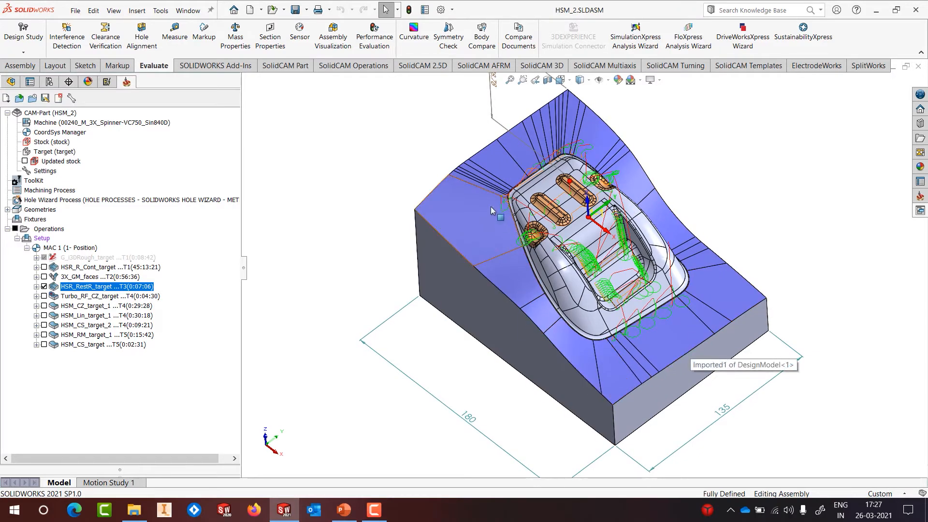
{"action": "scroll", "coordinate": [516, 225], "scroll_direction": "down", "scroll_amount": 10}
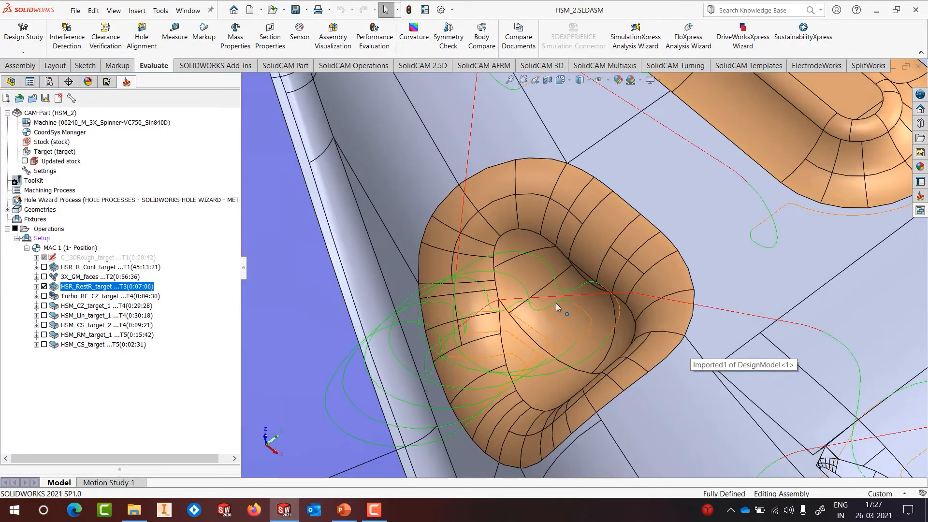
{"action": "middle_click_drag", "start_coordinate": [556, 303], "coordinate": [573, 269]}
{"action": "right_click", "coordinate": [99, 285]}
{"action": "left_click", "coordinate": [129, 123]}
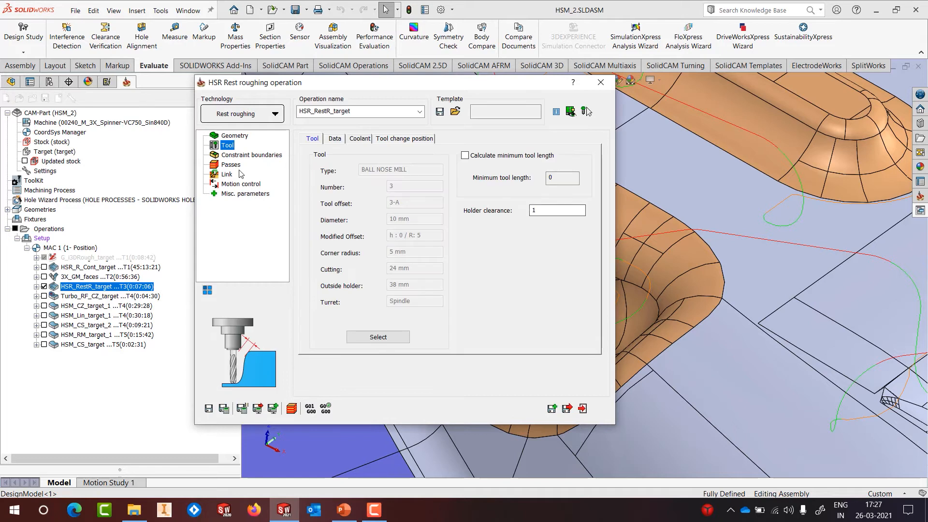
{"action": "left_click", "coordinate": [231, 164]}
{"action": "double_click", "coordinate": [408, 234]}
{"action": "type", "text": "0.3"}
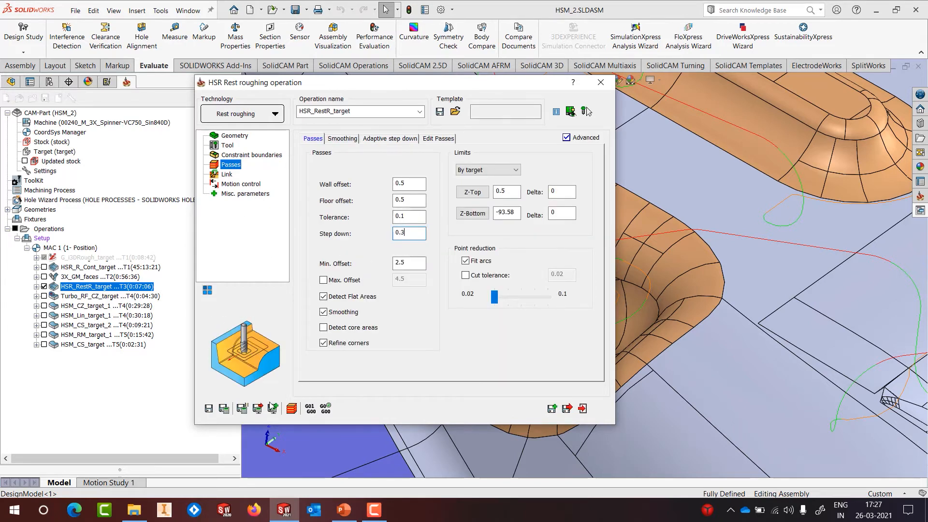
{"action": "left_click", "coordinate": [209, 408]}
{"action": "left_click", "coordinate": [582, 409]}
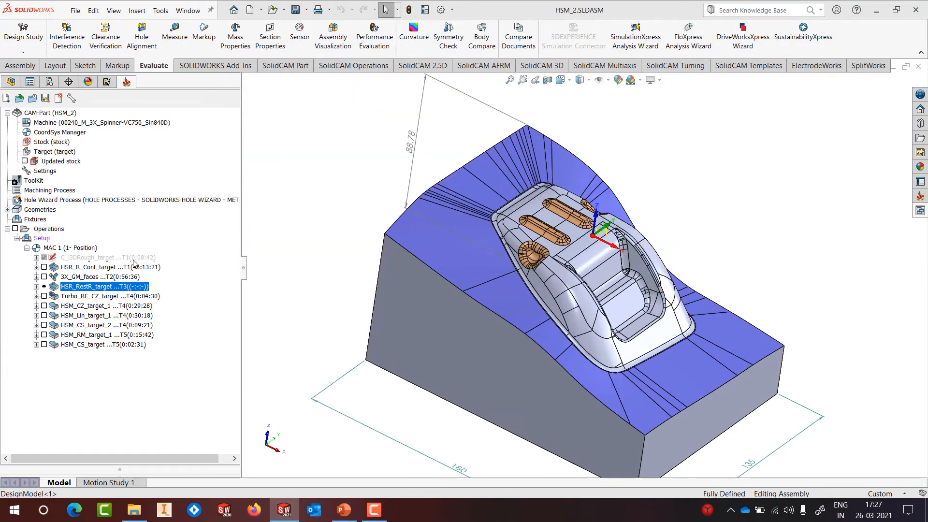
Step: Recalculate HSR_RestR_target to a 0:17:38 toolpath and inspect it around the pockets
{"action": "right_click", "coordinate": [111, 286]}
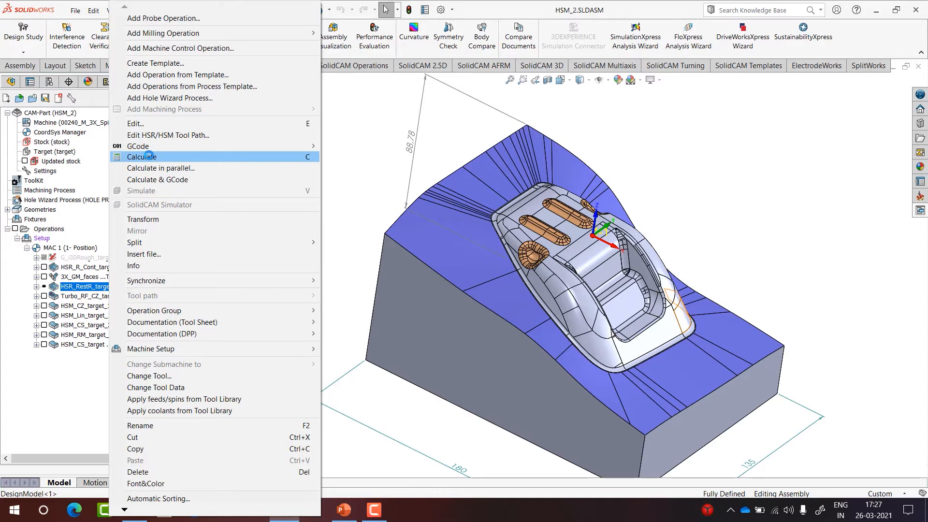
{"action": "left_click", "coordinate": [151, 157]}
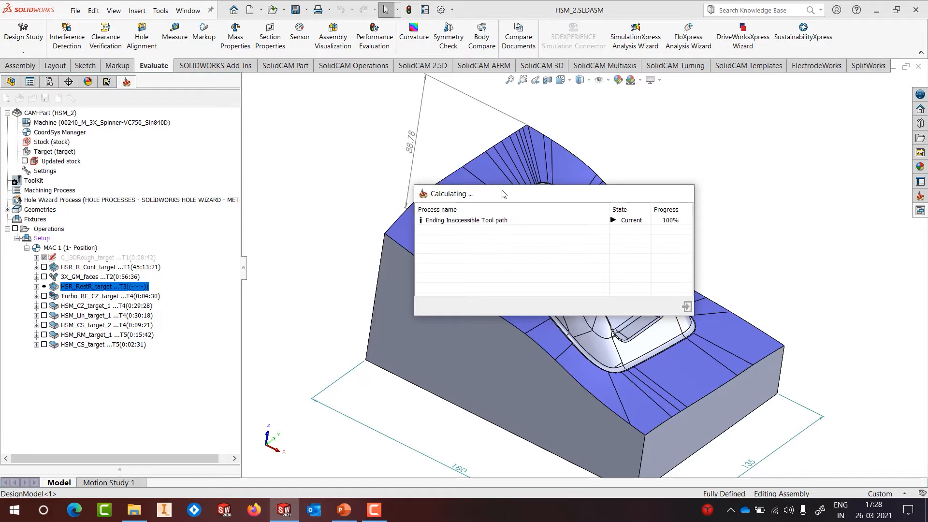
{"action": "middle_click_drag", "start_coordinate": [626, 273], "coordinate": [594, 315]}
{"action": "scroll", "coordinate": [594, 315], "scroll_direction": "down", "scroll_amount": 10}
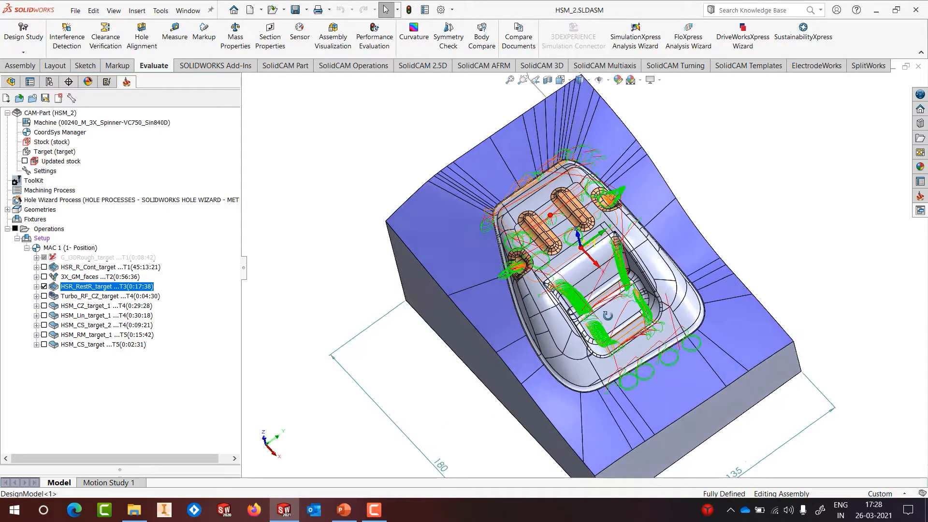
{"action": "scroll", "coordinate": [589, 195], "scroll_direction": "up", "scroll_amount": 5}
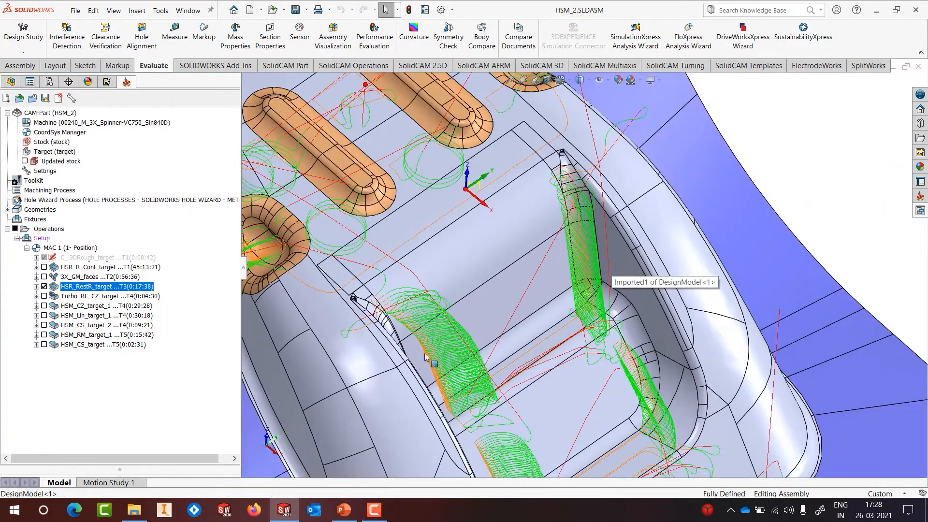
{"action": "scroll", "coordinate": [425, 354], "scroll_direction": "down", "scroll_amount": 3}
{"action": "middle_click_drag", "start_coordinate": [461, 339], "coordinate": [526, 323]}
{"action": "scroll", "coordinate": [556, 336], "scroll_direction": "up", "scroll_amount": 3}
{"action": "middle_click_drag", "start_coordinate": [596, 335], "coordinate": [613, 312]}
{"action": "scroll", "coordinate": [613, 311], "scroll_direction": "up", "scroll_amount": 5}
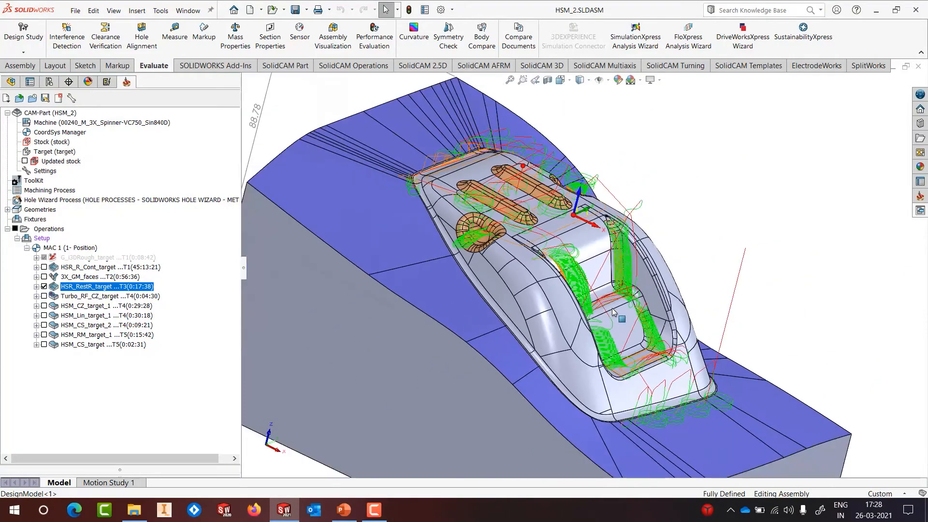
{"action": "scroll", "coordinate": [613, 312], "scroll_direction": "up", "scroll_amount": 4}
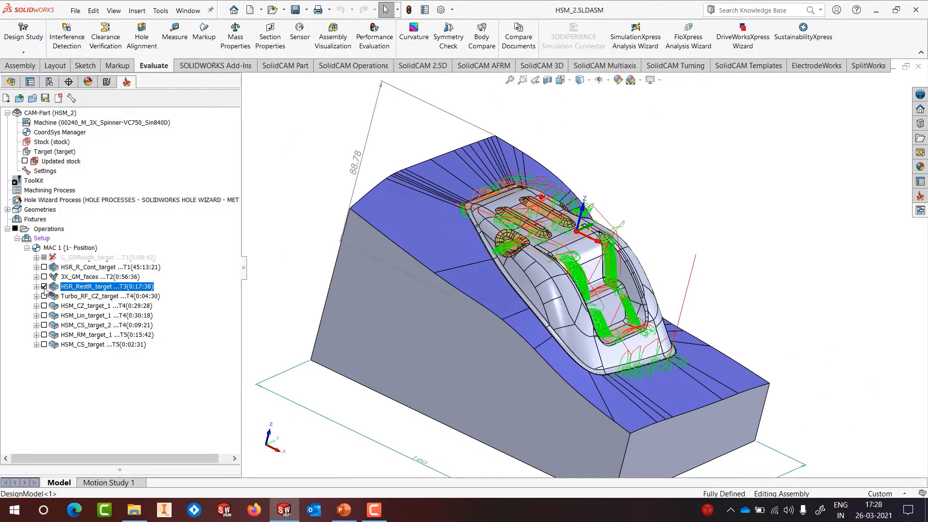
Step: Hide the HSR_RestR_target toolpath and orbit the plain mold block
{"action": "left_click", "coordinate": [44, 286]}
{"action": "scroll", "coordinate": [594, 264], "scroll_direction": "up", "scroll_amount": 1}
{"action": "middle_click_drag", "start_coordinate": [594, 264], "coordinate": [559, 264]}
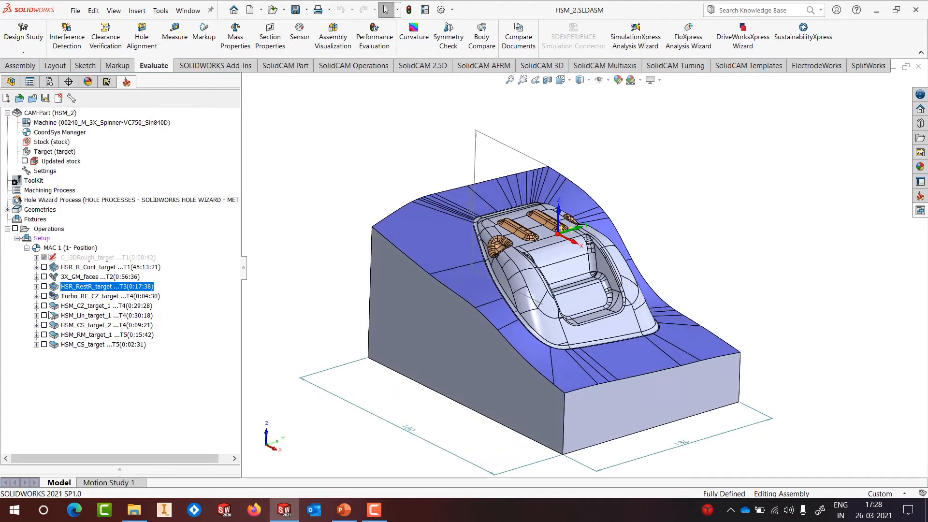
{"action": "left_click", "coordinate": [44, 306]}
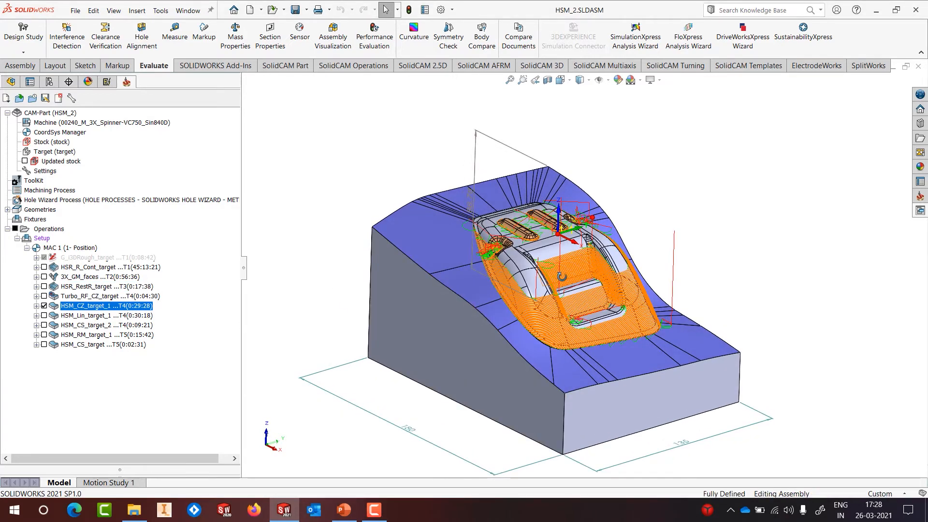
{"action": "scroll", "coordinate": [531, 283], "scroll_direction": "down", "scroll_amount": 5}
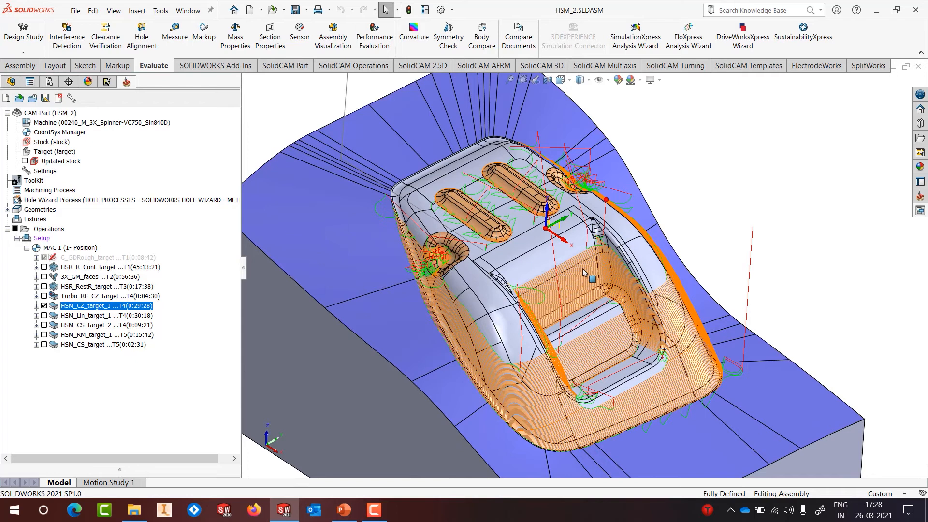
{"action": "right_click", "coordinate": [90, 306]}
{"action": "left_click", "coordinate": [111, 132]}
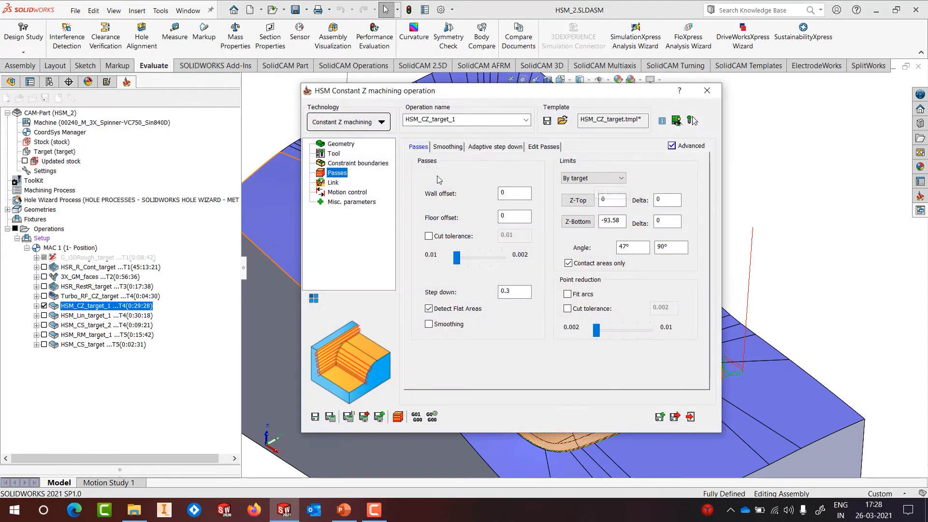
{"action": "left_click_drag", "start_coordinate": [642, 247], "coordinate": [600, 251]}
{"action": "left_click_drag", "start_coordinate": [671, 247], "coordinate": [627, 255]}
{"action": "left_click", "coordinate": [382, 123]}
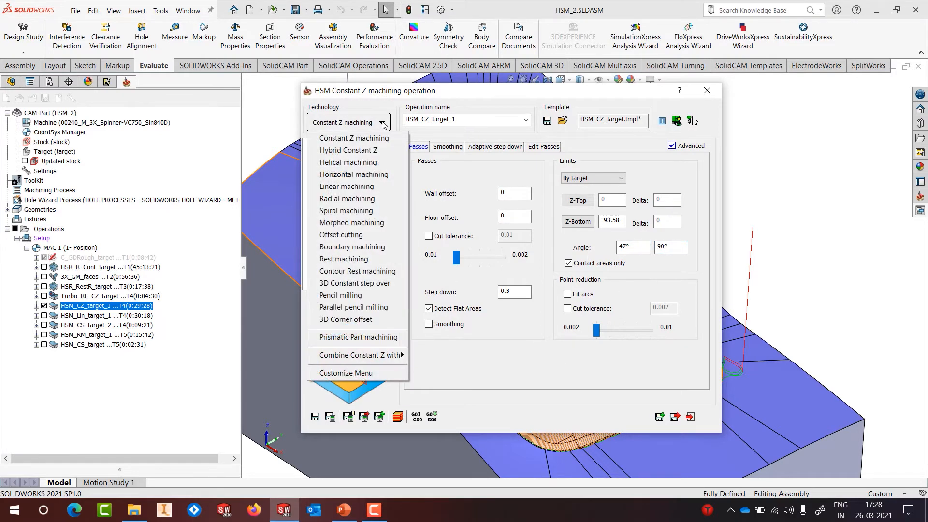
{"action": "mouse_move", "coordinate": [368, 357]}
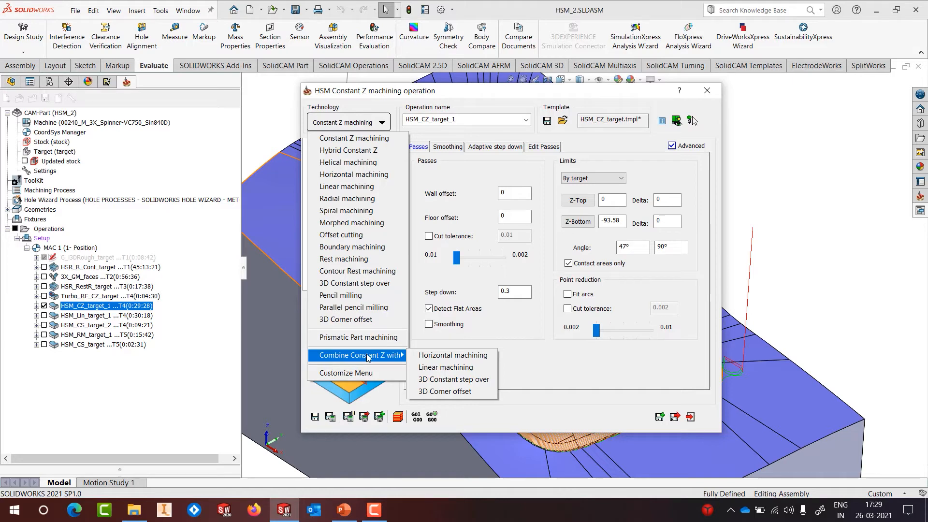
{"action": "left_click", "coordinate": [569, 345]}
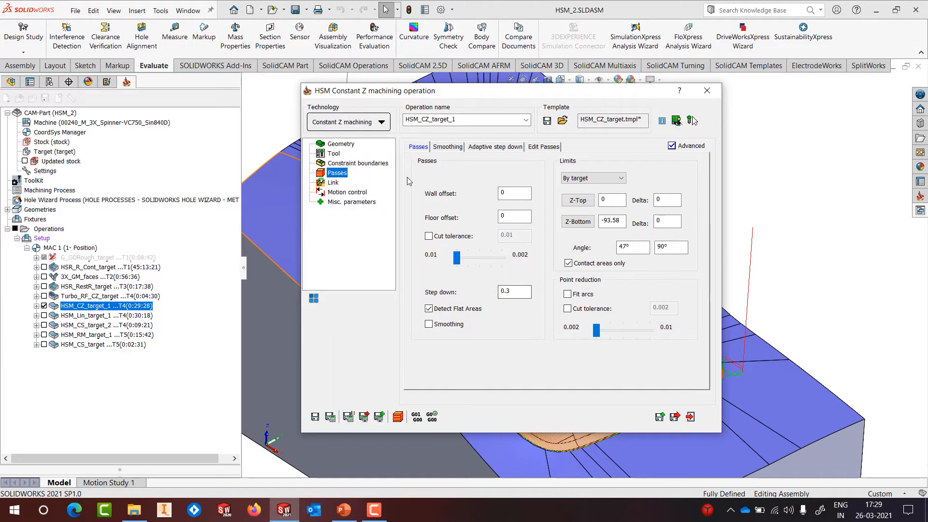
{"action": "left_click", "coordinate": [631, 248]}
{"action": "left_click", "coordinate": [675, 251]}
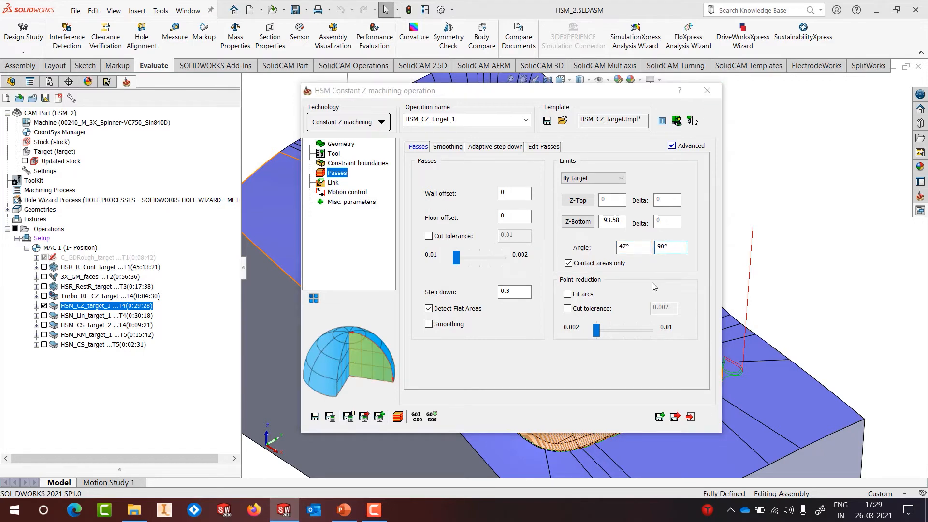
{"action": "key", "text": "Escape"}
{"action": "left_click", "coordinate": [44, 306]}
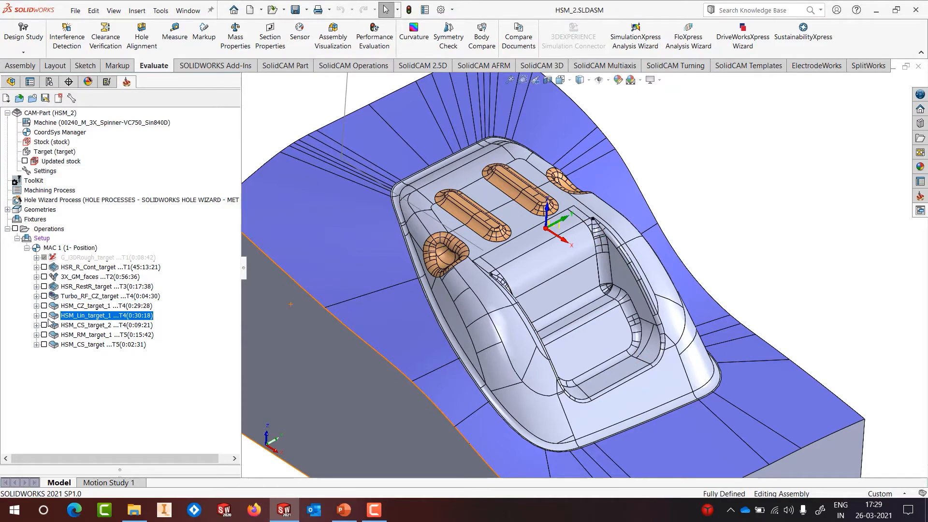
Step: Show the HSM_Lin_target_1 linear toolpath and inspect its parallel passes over the core and pockets
{"action": "left_click", "coordinate": [44, 315]}
{"action": "middle_click_drag", "start_coordinate": [532, 290], "coordinate": [598, 312]}
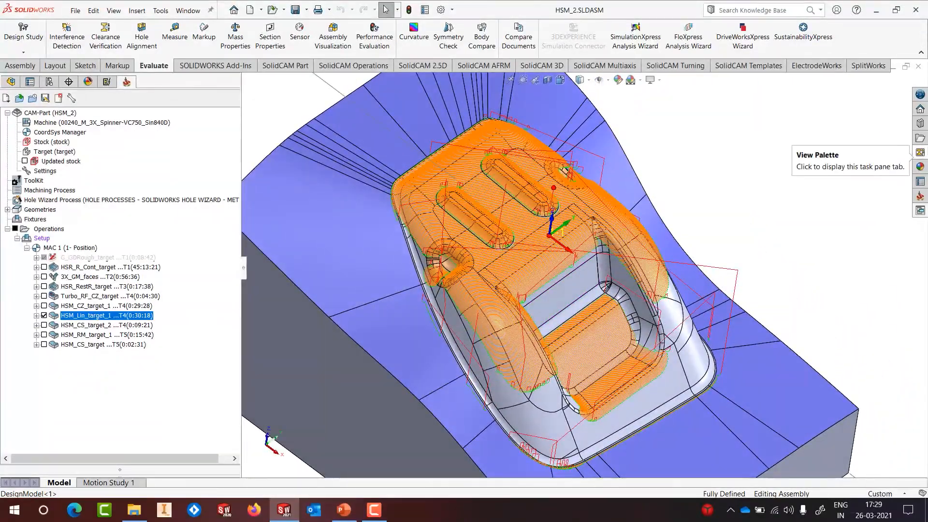
{"action": "scroll", "coordinate": [471, 273], "scroll_direction": "down", "scroll_amount": 6}
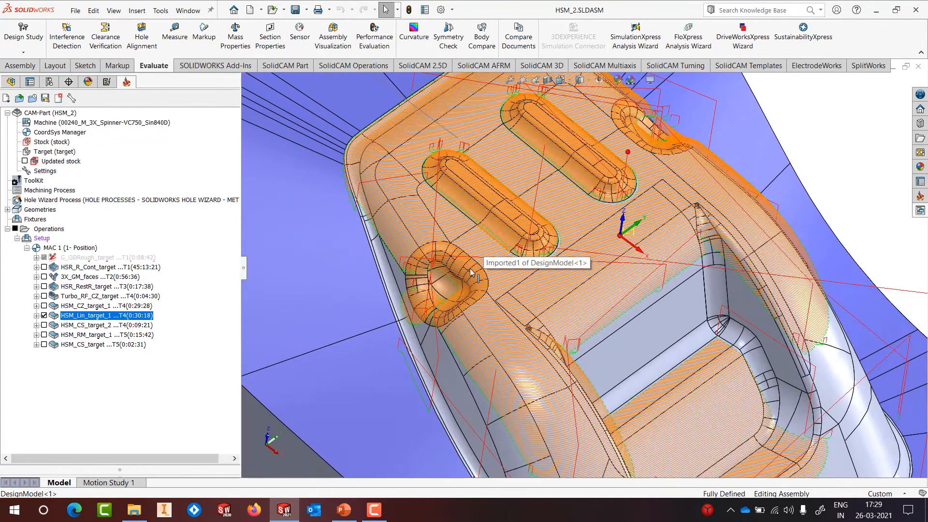
{"action": "scroll", "coordinate": [471, 274], "scroll_direction": "down", "scroll_amount": 1}
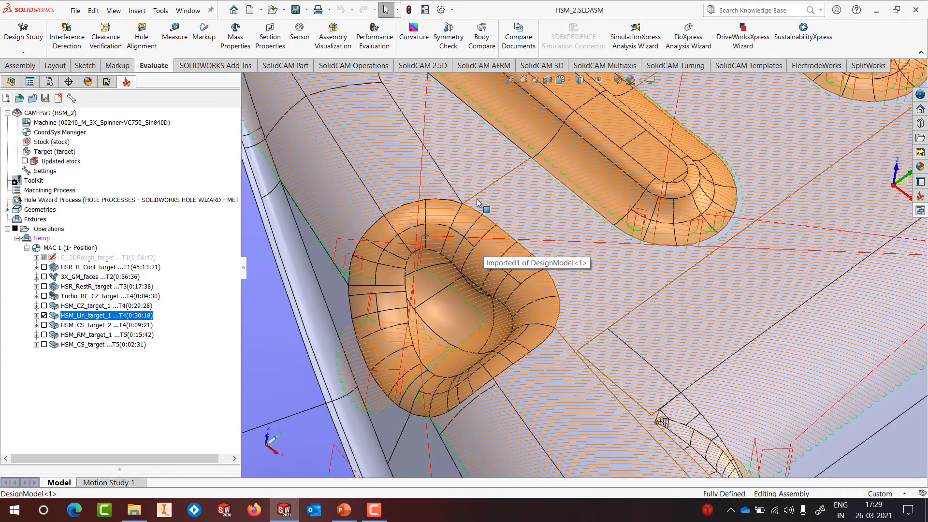
{"action": "scroll", "coordinate": [757, 284], "scroll_direction": "up", "scroll_amount": 6}
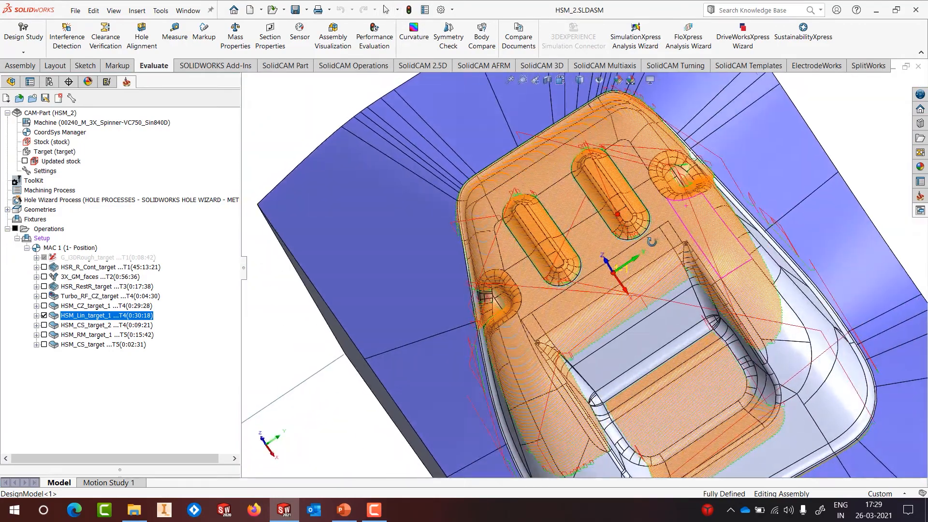
{"action": "middle_click_drag", "start_coordinate": [652, 242], "coordinate": [677, 222]}
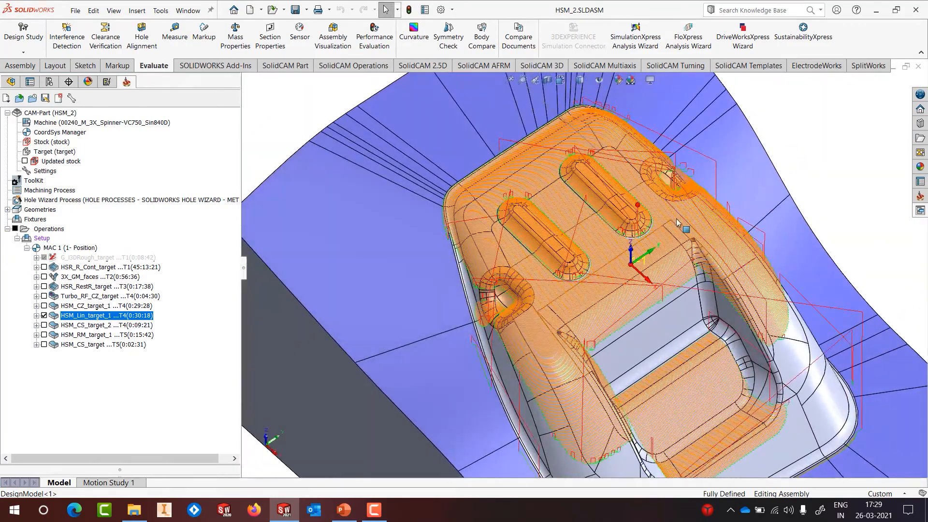
Step: Open HSM_Lin_target_1's toolpath editing settings and review its tool and contour1 boundary
{"action": "right_click", "coordinate": [122, 316]}
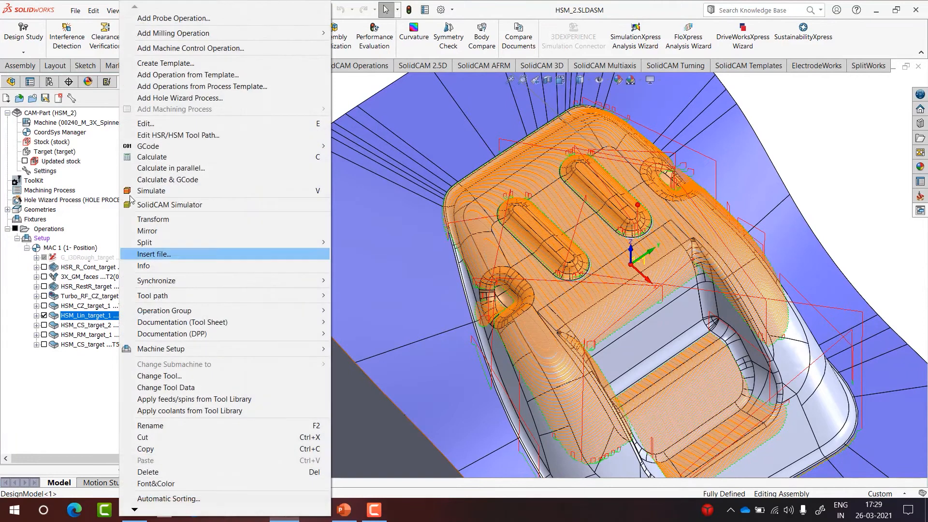
{"action": "left_click", "coordinate": [139, 136]}
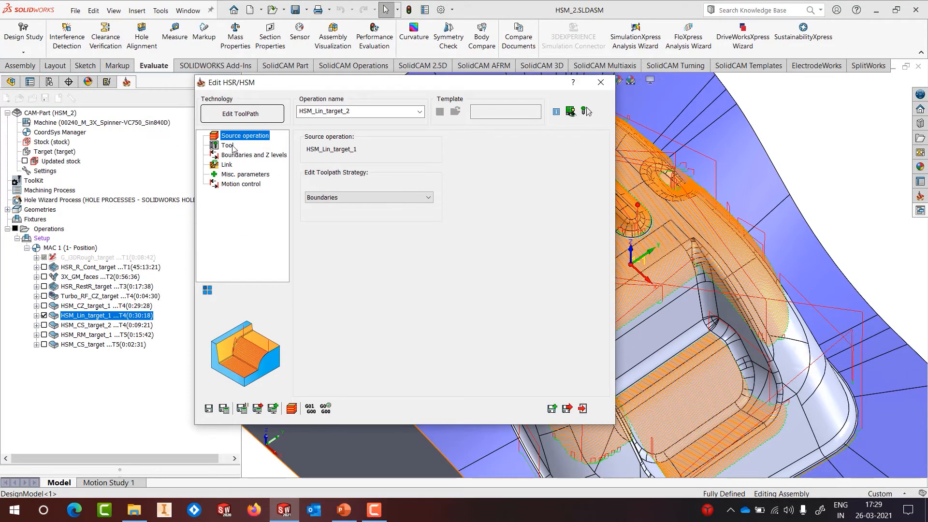
{"action": "left_click", "coordinate": [233, 146]}
{"action": "left_click", "coordinate": [234, 155]}
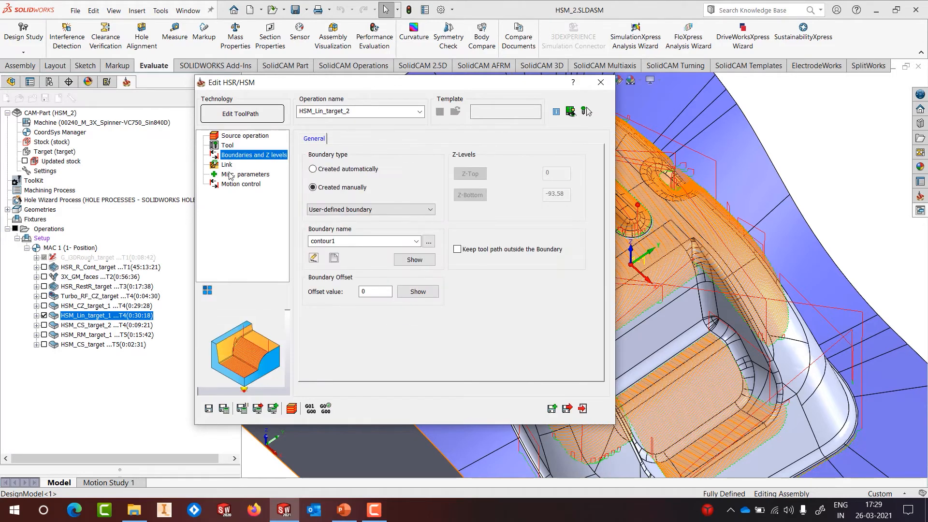
{"action": "left_click", "coordinate": [415, 259]}
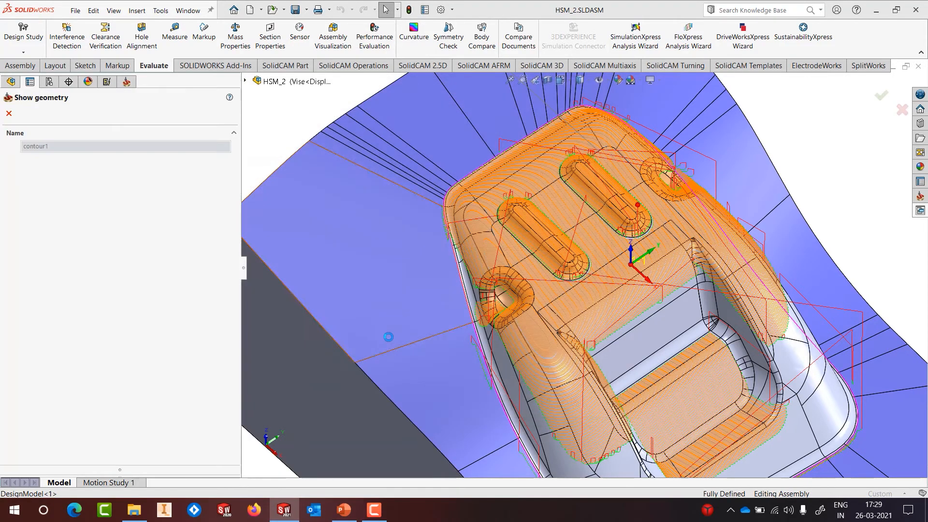
{"action": "scroll", "coordinate": [610, 229], "scroll_direction": "up", "scroll_amount": 5}
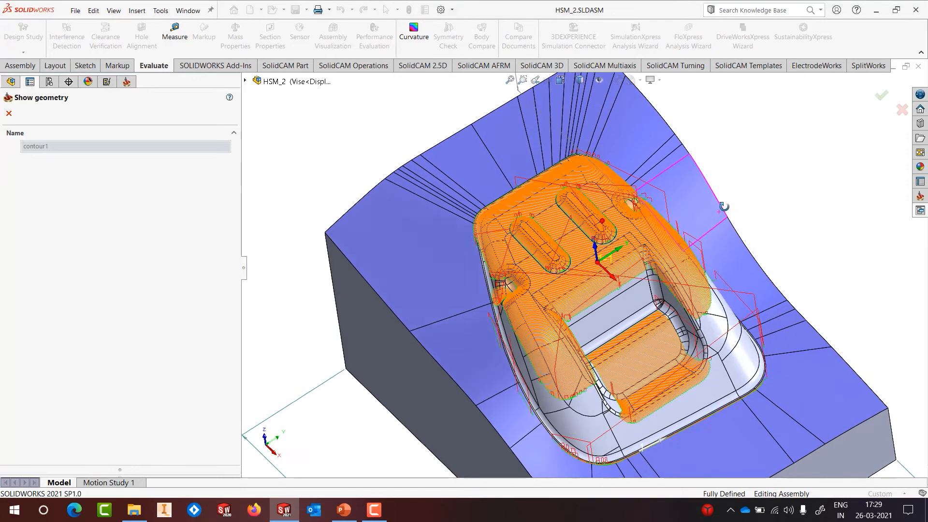
{"action": "left_click", "coordinate": [9, 114]}
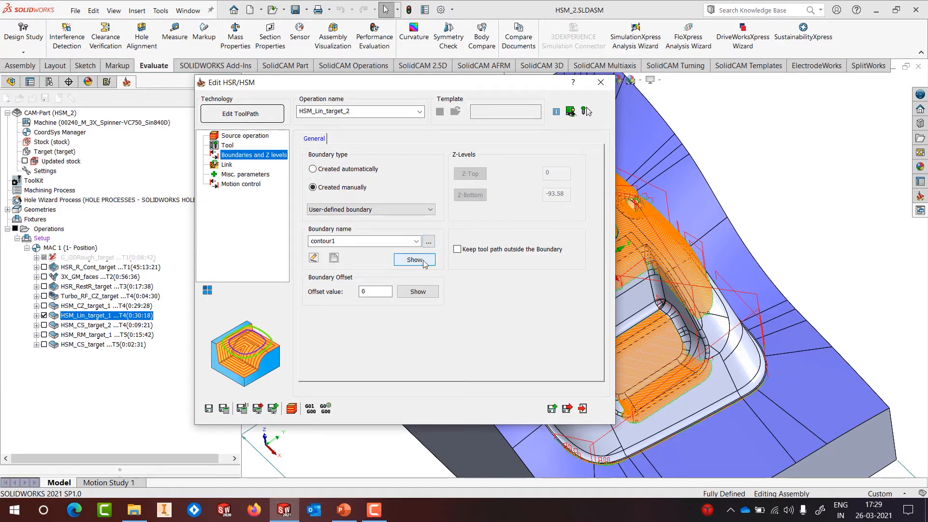
Step: Choose contour3 as the boundary geometry for the linear toolpath
{"action": "left_click", "coordinate": [428, 241]}
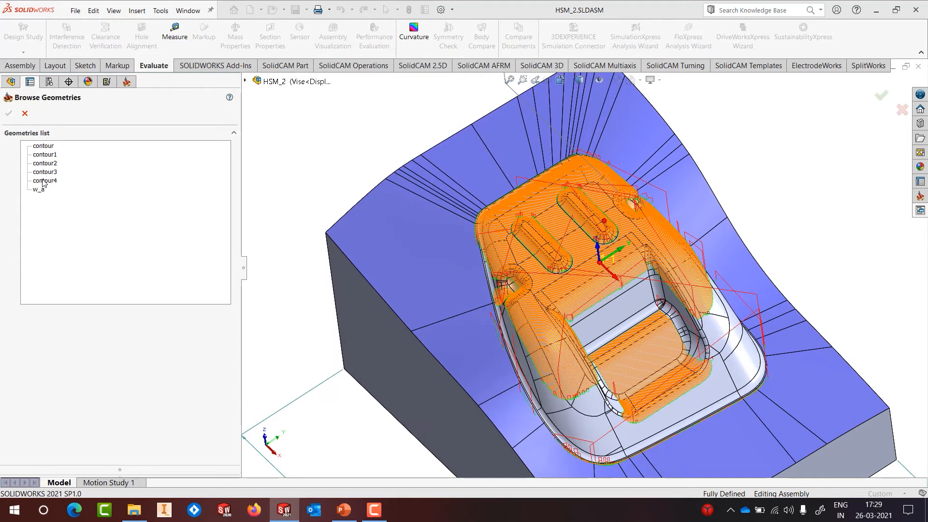
{"action": "left_click", "coordinate": [44, 181]}
{"action": "left_click", "coordinate": [43, 173]}
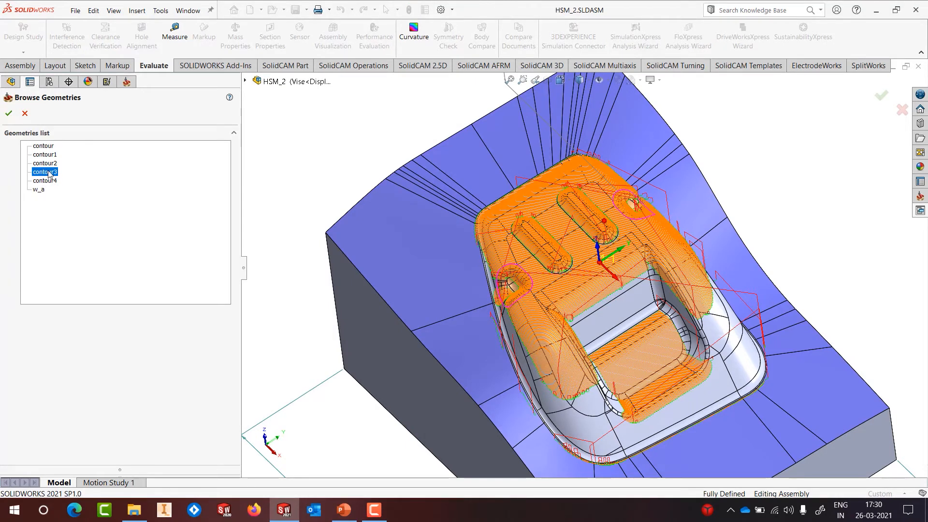
{"action": "scroll", "coordinate": [522, 278], "scroll_direction": "down", "scroll_amount": 5}
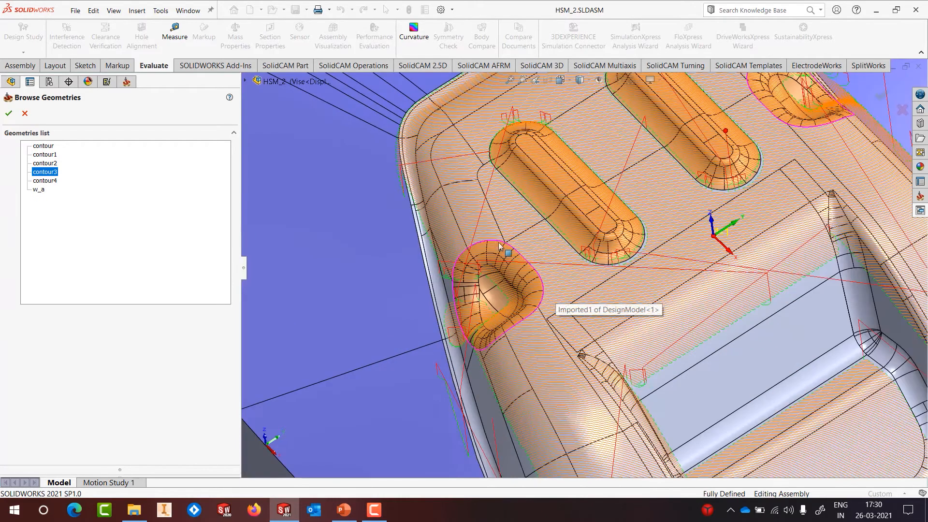
{"action": "scroll", "coordinate": [470, 327], "scroll_direction": "up", "scroll_amount": 5}
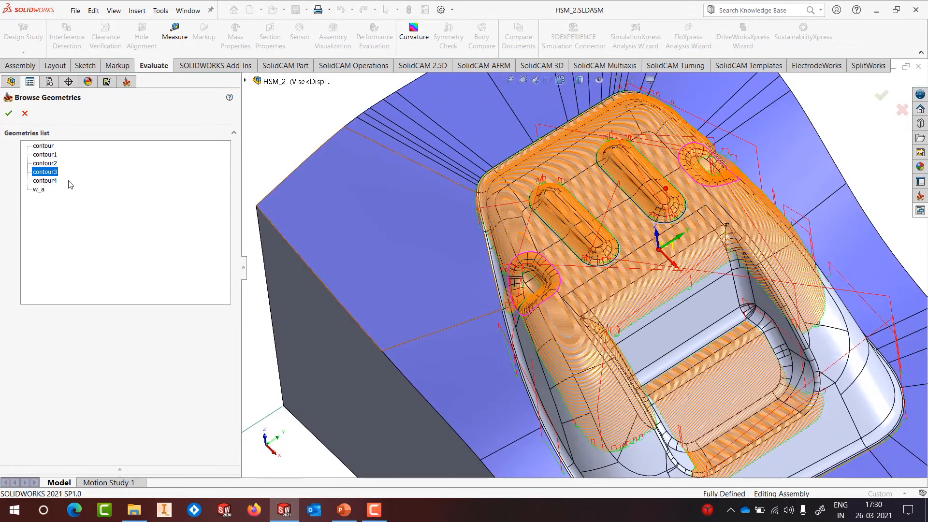
{"action": "left_click", "coordinate": [9, 114]}
Step: Keep the toolpath outside the contour3 boundary, then save, calculate and inspect the result
{"action": "left_click", "coordinate": [488, 252]}
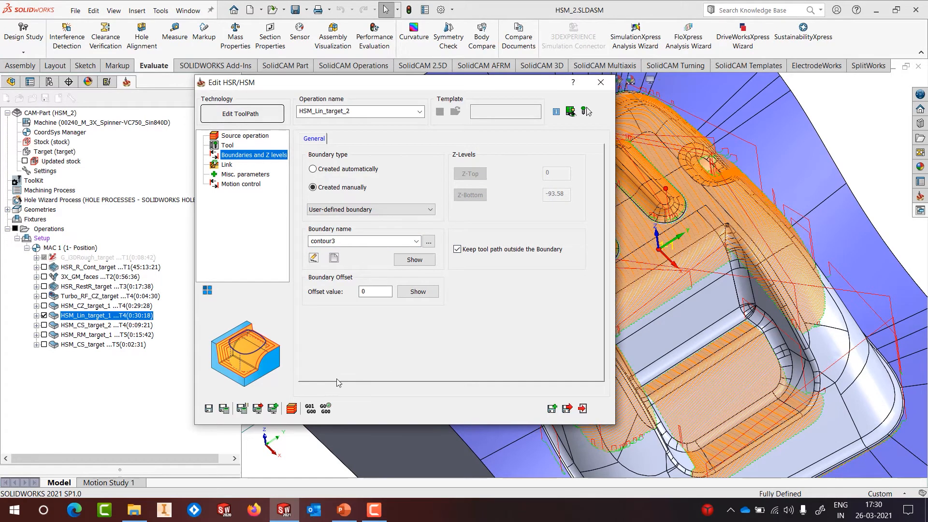
{"action": "left_click", "coordinate": [225, 414]}
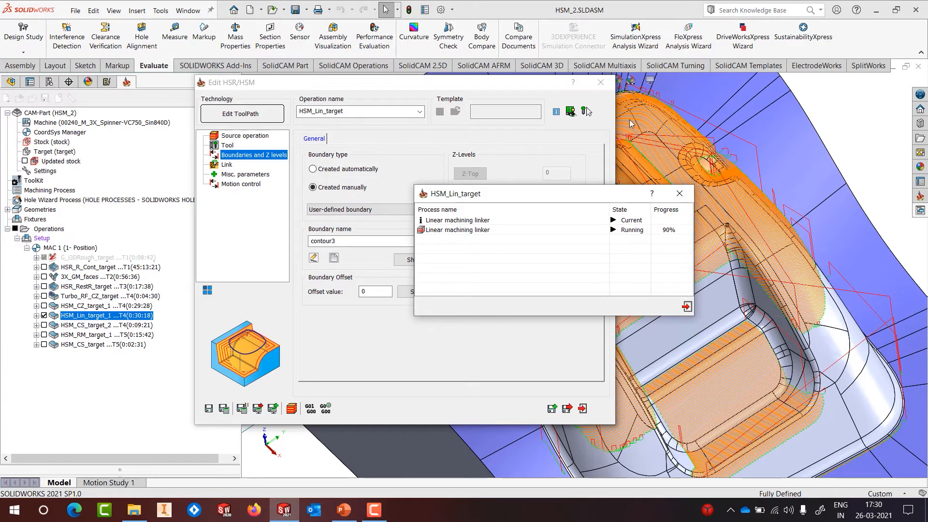
{"action": "left_click", "coordinate": [601, 83]}
{"action": "mouse_move", "coordinate": [643, 263]}
{"action": "middle_mouse_down"}
{"action": "mouse_move", "coordinate": [616, 321]}
{"action": "mouse_move", "coordinate": [642, 272]}
{"action": "middle_mouse_up"}
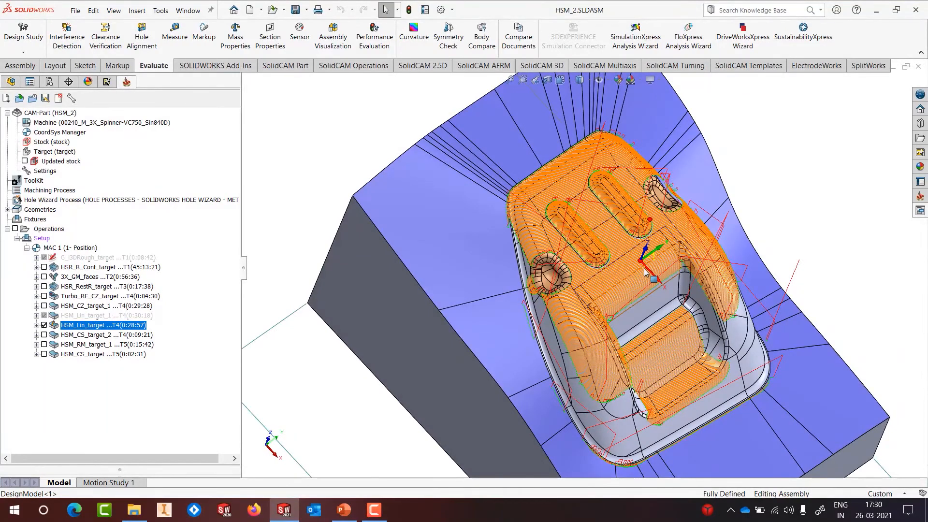
Step: Select HSM_Lin_target_1 in the tree and hide the HSM_Lin_target toolpath
{"action": "left_click", "coordinate": [87, 317]}
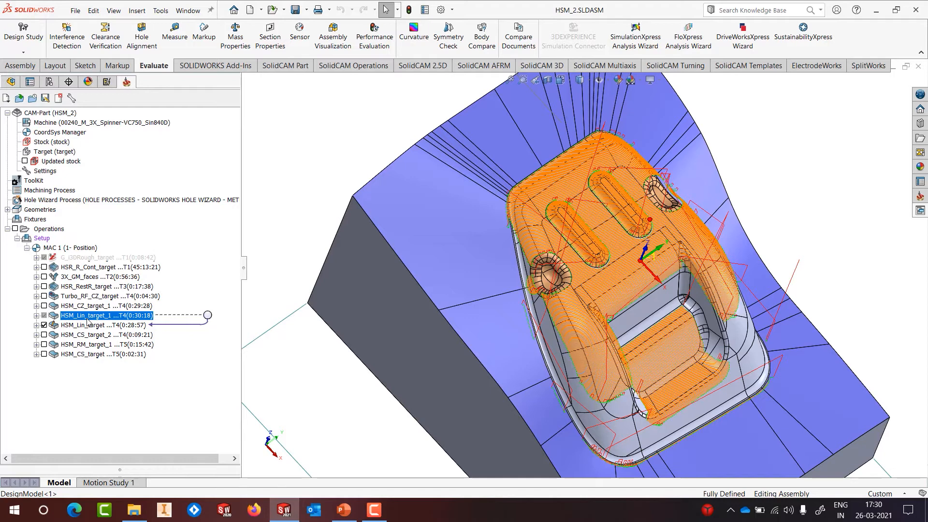
{"action": "left_click", "coordinate": [46, 324]}
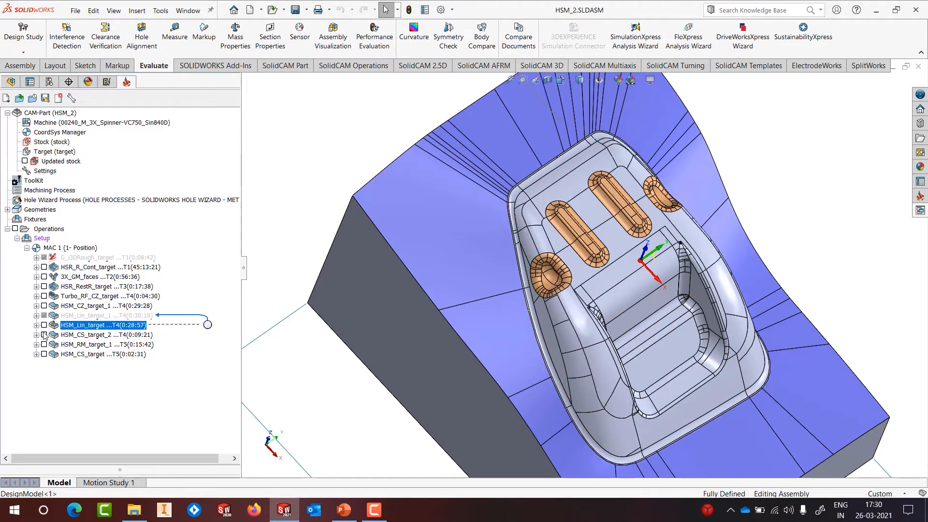
{"action": "left_click", "coordinate": [44, 334]}
{"action": "scroll", "coordinate": [556, 273], "scroll_direction": "down", "scroll_amount": 5}
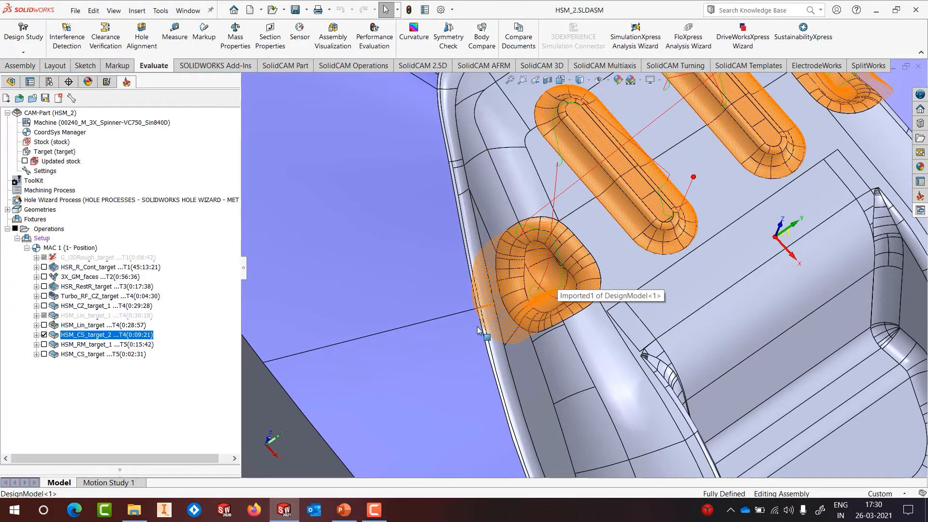
{"action": "middle_click_drag", "start_coordinate": [607, 253], "coordinate": [666, 187]}
{"action": "scroll", "coordinate": [683, 225], "scroll_direction": "up", "scroll_amount": 2}
{"action": "scroll", "coordinate": [683, 224], "scroll_direction": "down", "scroll_amount": 1}
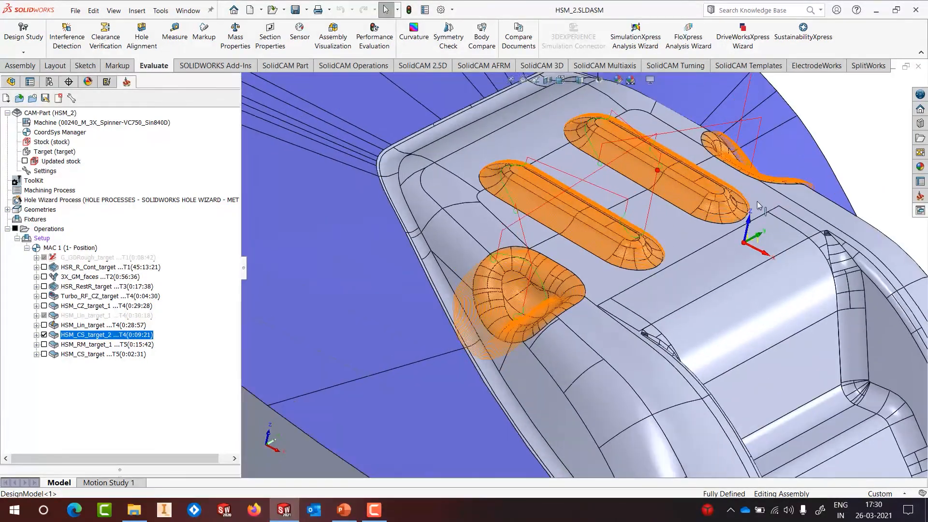
{"action": "scroll", "coordinate": [758, 206], "scroll_direction": "down", "scroll_amount": 1}
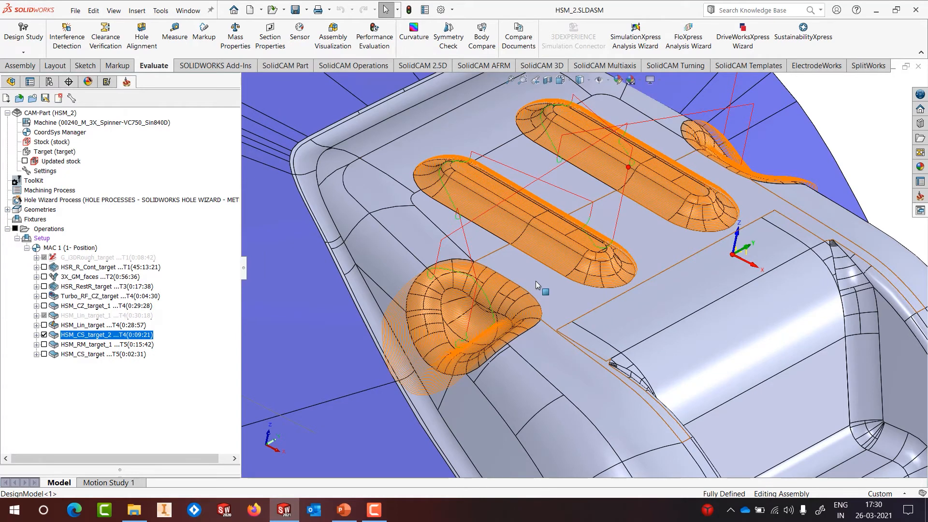
{"action": "scroll", "coordinate": [546, 294], "scroll_direction": "up", "scroll_amount": 3}
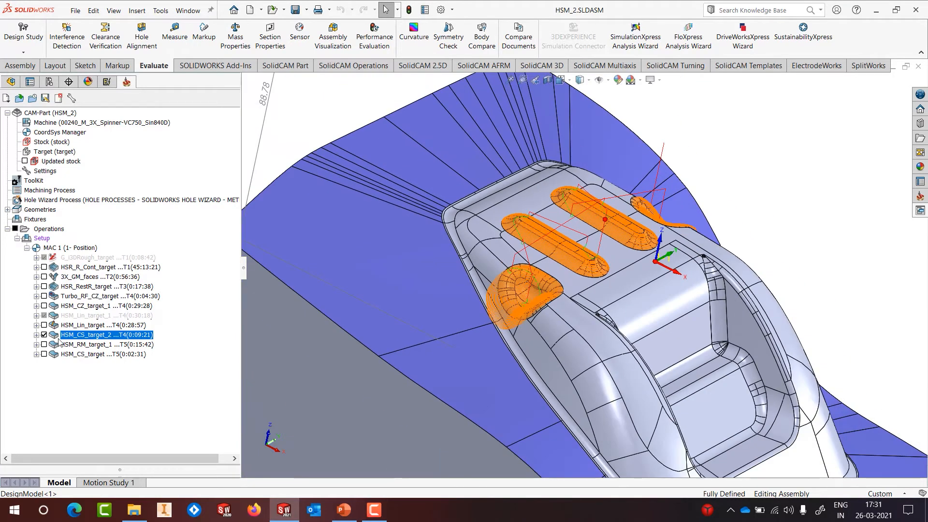
{"action": "left_click", "coordinate": [44, 334]}
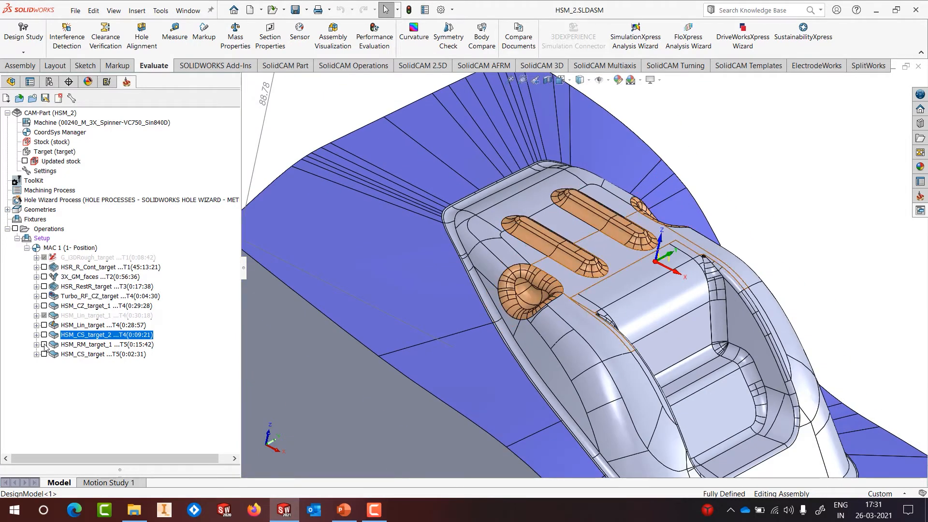
{"action": "left_click", "coordinate": [44, 344]}
{"action": "middle_click_drag", "start_coordinate": [718, 236], "coordinate": [738, 244]}
{"action": "scroll", "coordinate": [569, 319], "scroll_direction": "down", "scroll_amount": 5}
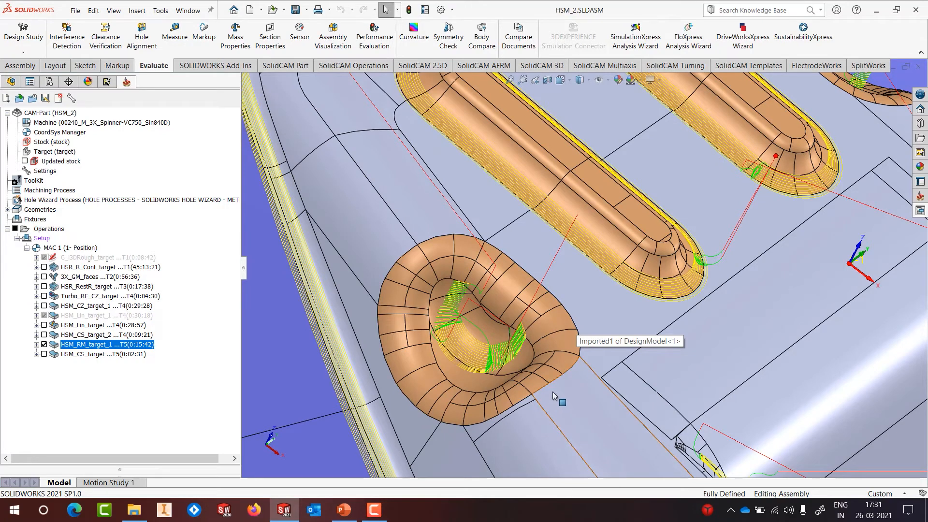
{"action": "scroll", "coordinate": [811, 236], "scroll_direction": "up", "scroll_amount": 5}
{"action": "middle_click_drag", "start_coordinate": [812, 236], "coordinate": [750, 195]}
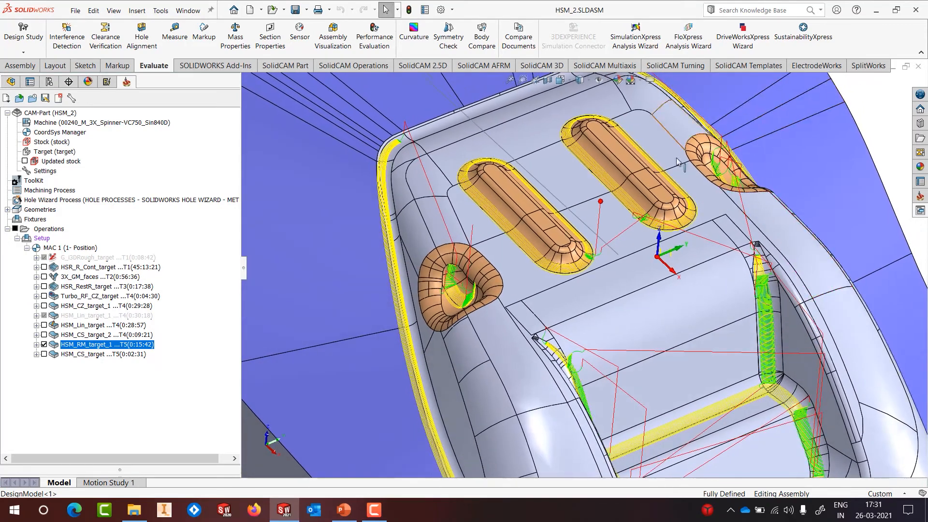
{"action": "key", "text": "z"}
{"action": "scroll", "coordinate": [695, 338], "scroll_direction": "down", "scroll_amount": 6}
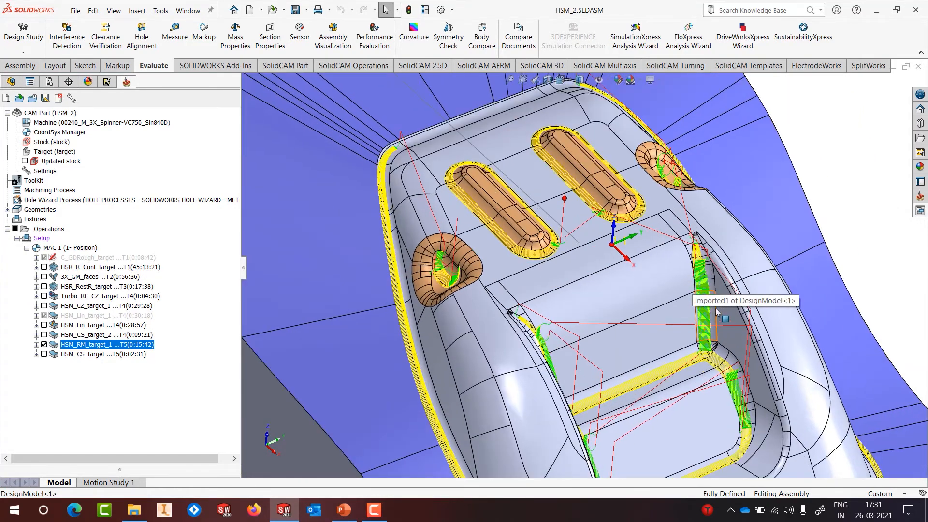
{"action": "middle_click_drag", "start_coordinate": [665, 279], "coordinate": [699, 285]}
{"action": "scroll", "coordinate": [693, 286], "scroll_direction": "up", "scroll_amount": 8}
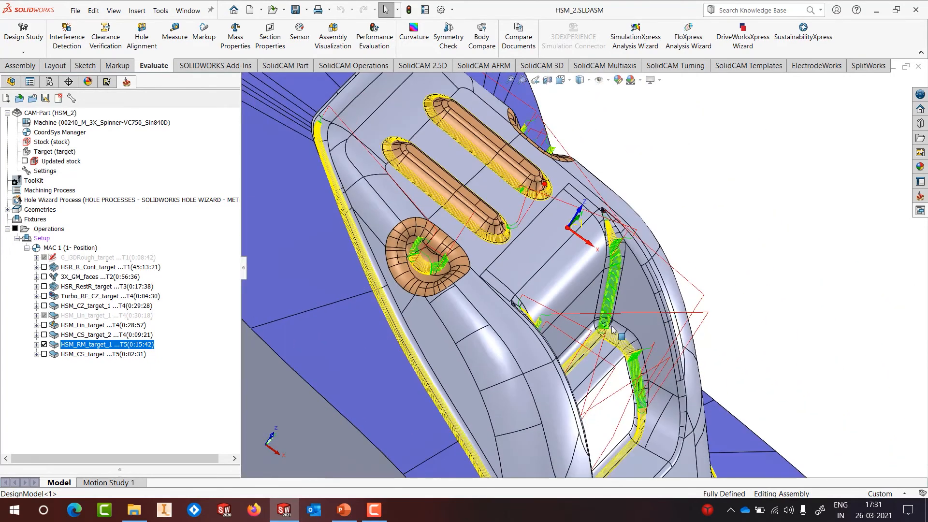
{"action": "scroll", "coordinate": [588, 383], "scroll_direction": "down", "scroll_amount": 10}
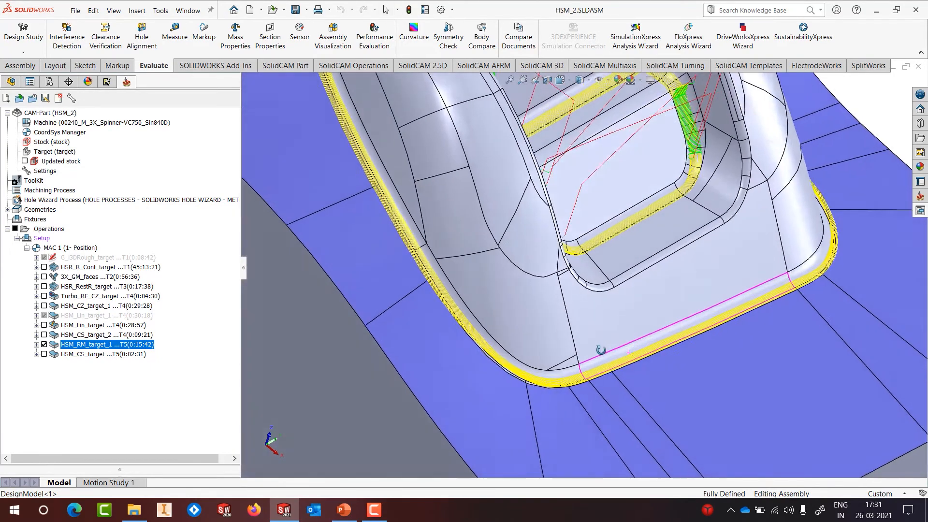
{"action": "middle_click_drag", "start_coordinate": [590, 352], "coordinate": [599, 346]}
{"action": "key", "text": "f"}
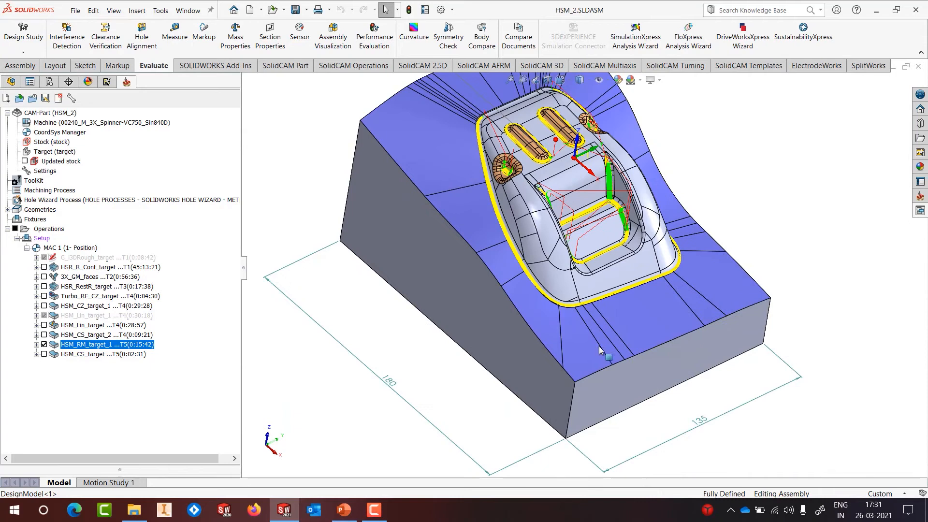
{"action": "scroll", "coordinate": [588, 163], "scroll_direction": "up", "scroll_amount": 2}
{"action": "scroll", "coordinate": [573, 162], "scroll_direction": "down", "scroll_amount": 3}
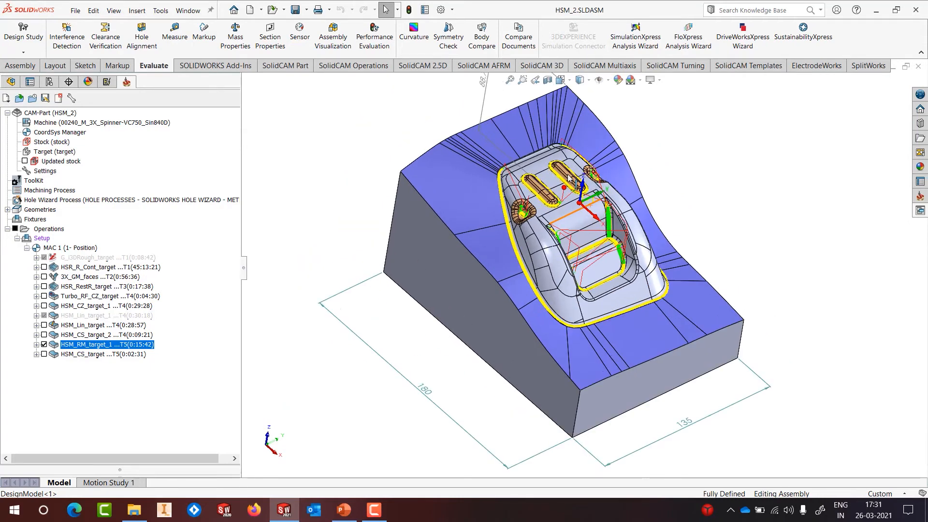
{"action": "left_click", "coordinate": [44, 344]}
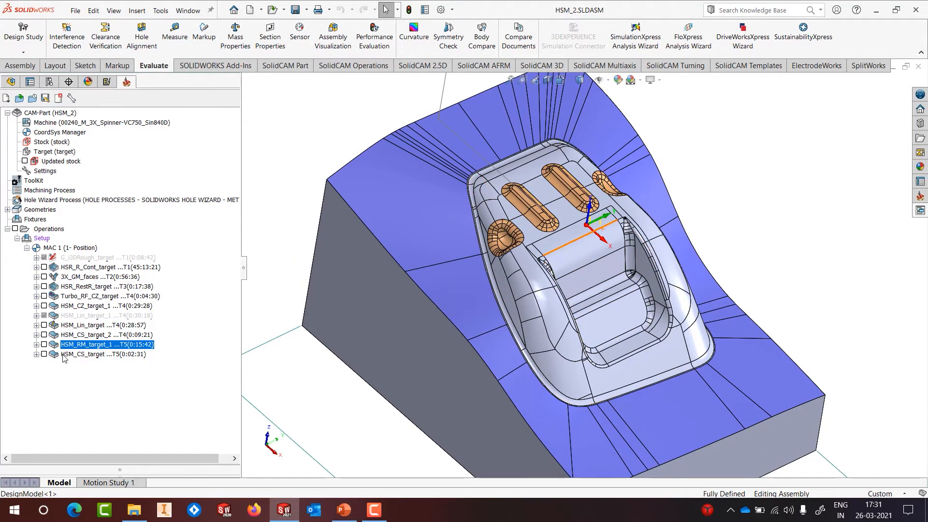
{"action": "scroll", "coordinate": [522, 227], "scroll_direction": "down", "scroll_amount": 3}
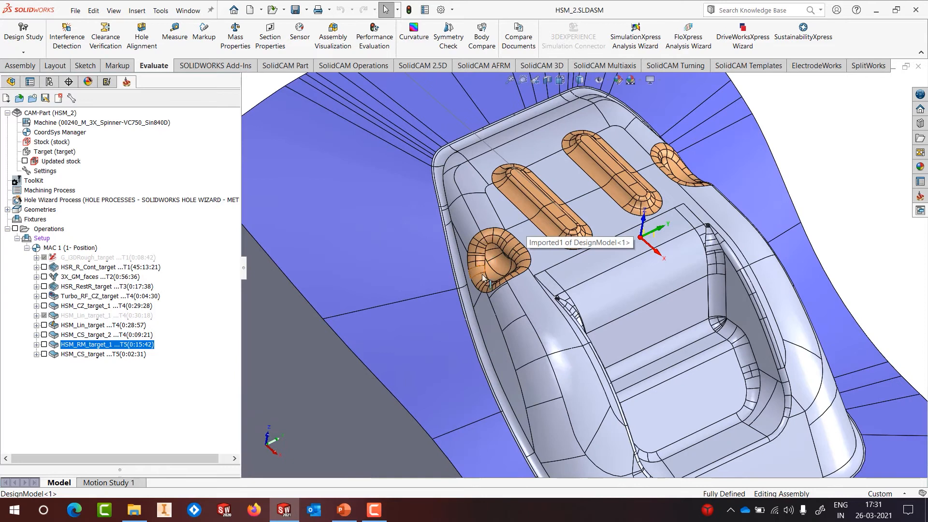
Step: Show the HSM_CS_target toolpath and view the mold block isometrically
{"action": "left_click", "coordinate": [44, 354]}
{"action": "scroll", "coordinate": [505, 259], "scroll_direction": "down", "scroll_amount": 3}
{"action": "middle_click_drag", "start_coordinate": [513, 275], "coordinate": [534, 312]}
{"action": "scroll", "coordinate": [591, 330], "scroll_direction": "up", "scroll_amount": 10}
{"action": "scroll", "coordinate": [735, 334], "scroll_direction": "down", "scroll_amount": 1}
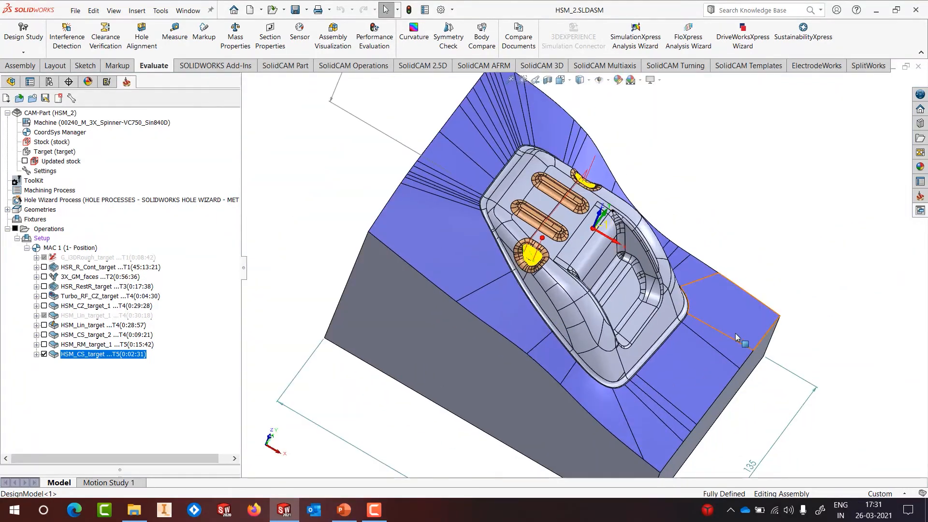
{"action": "key", "text": "ctrl+7"}
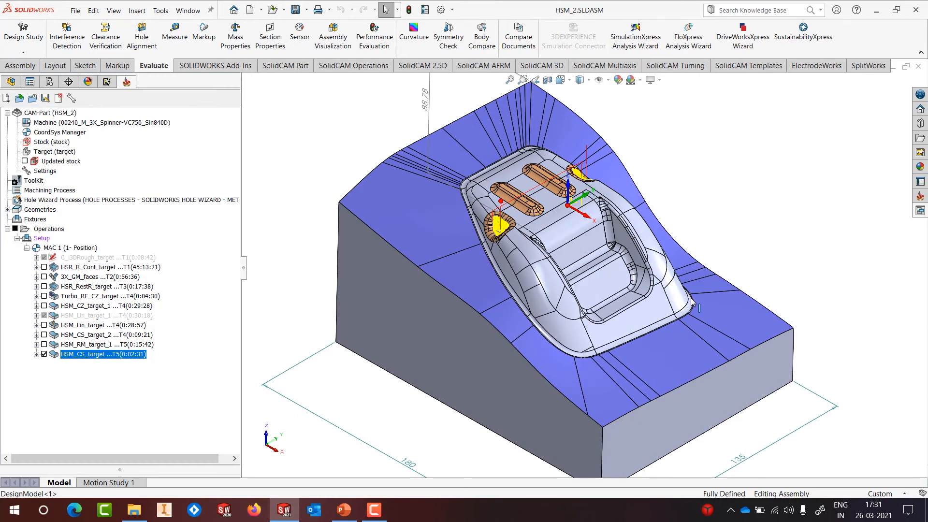
{"action": "scroll", "coordinate": [692, 298], "scroll_direction": "up", "scroll_amount": 1}
{"action": "scroll", "coordinate": [685, 298], "scroll_direction": "down", "scroll_amount": 1}
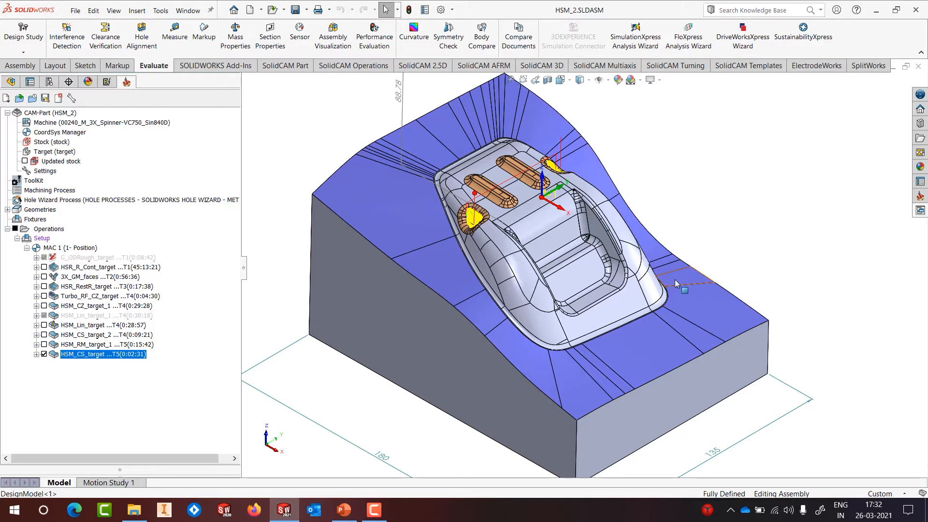
Step: Switch back to the PowerPoint slide 'HSR & HSM - Demo'
{"action": "left_click", "coordinate": [375, 511]}
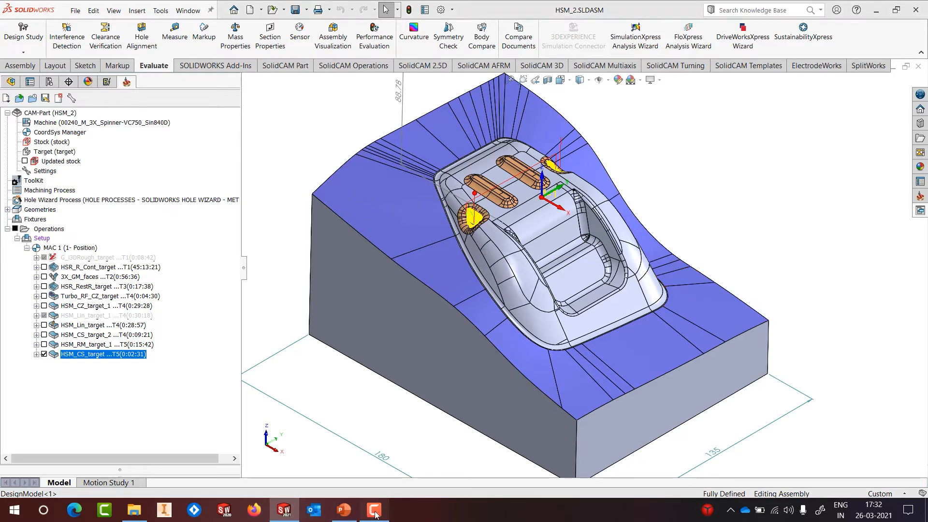
{"action": "left_click", "coordinate": [801, 363]}
{"action": "left_click", "coordinate": [343, 510]}
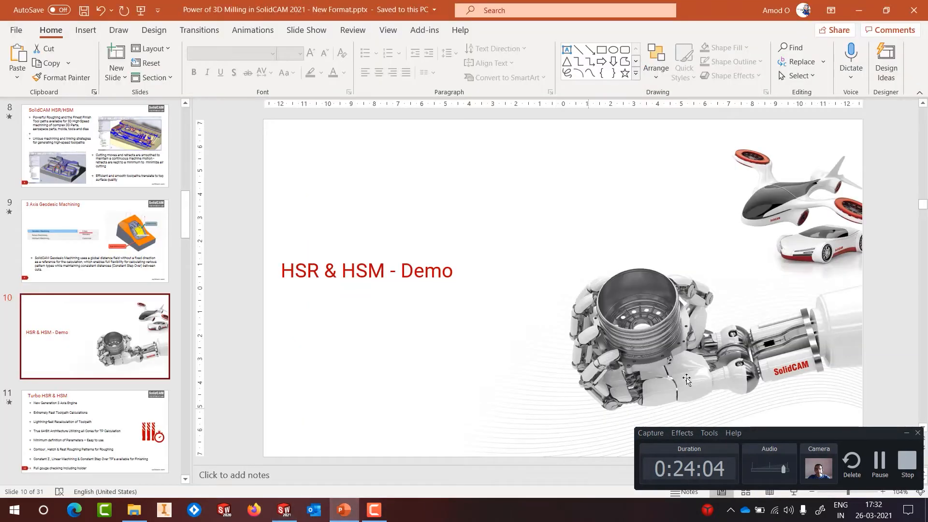
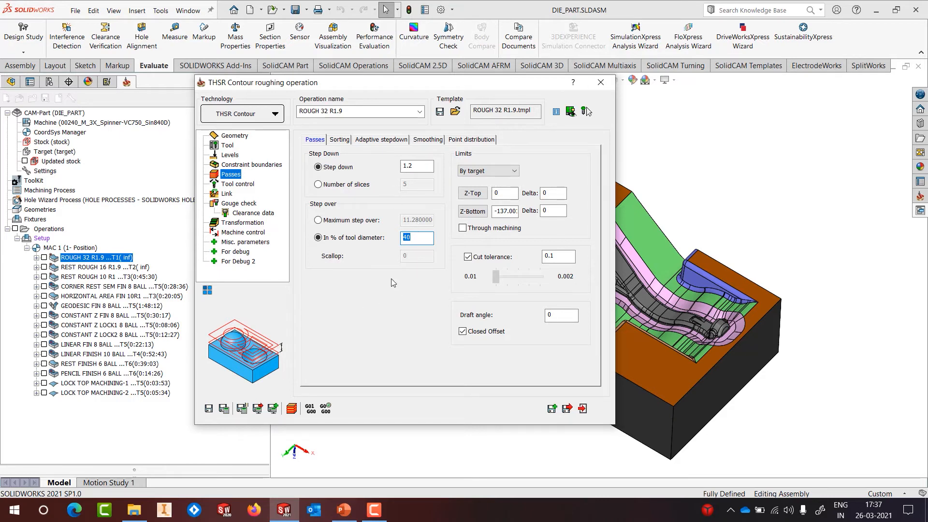
Step: Check ROUGH 32 R1.9's Sorting and Tool control settings, close them, and bring up its actions
{"action": "left_click", "coordinate": [340, 140]}
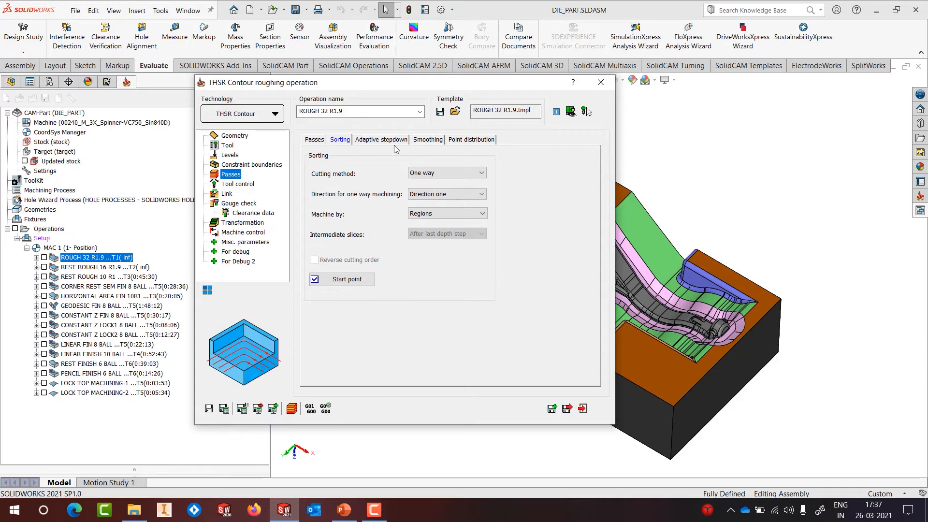
{"action": "left_click", "coordinate": [240, 185]}
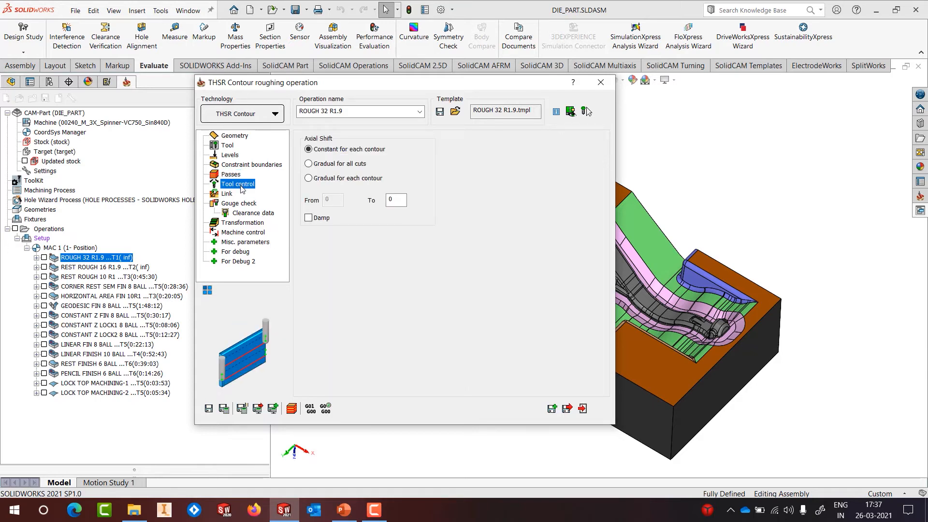
{"action": "left_click", "coordinate": [600, 84]}
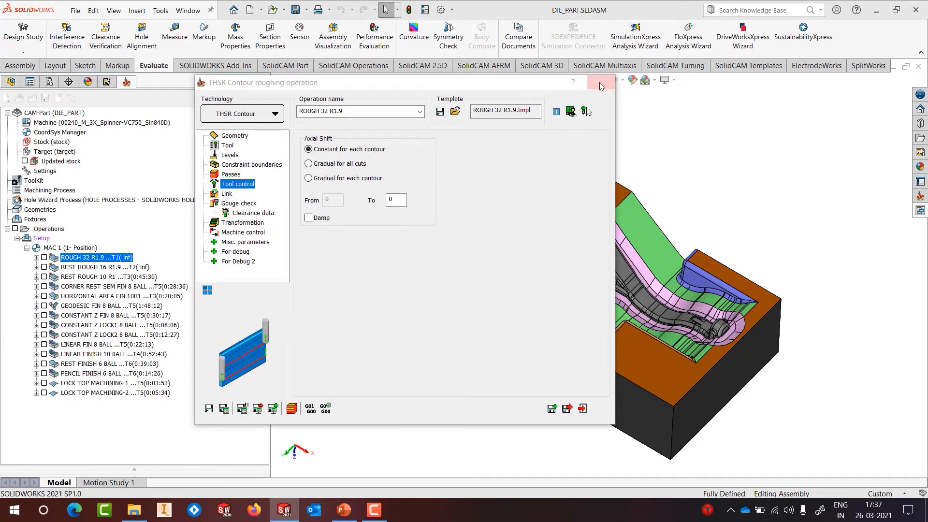
{"action": "right_click", "coordinate": [104, 262]}
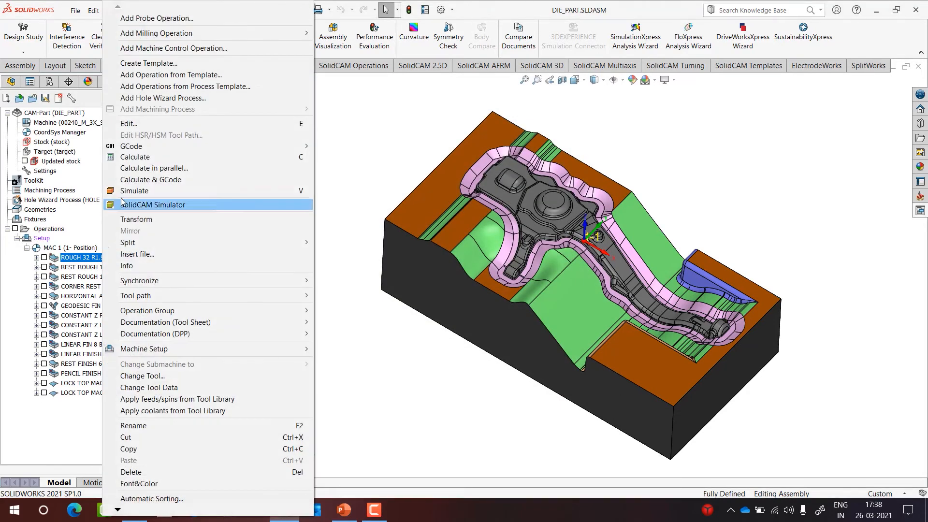
Step: Play the ROUGH 32 R1.9 cut in SolidCAM Simulator, orbit to inspect the block, then close it
{"action": "left_click", "coordinate": [125, 206]}
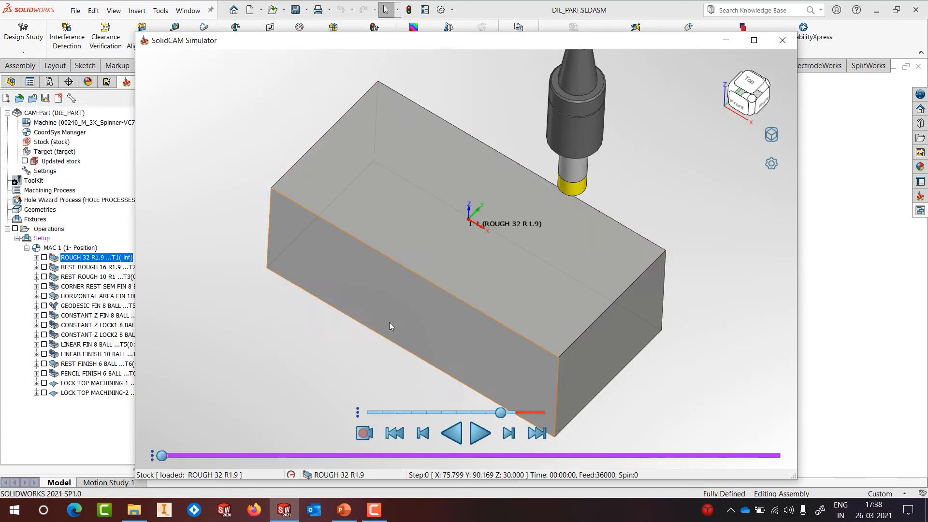
{"action": "left_click", "coordinate": [480, 431]}
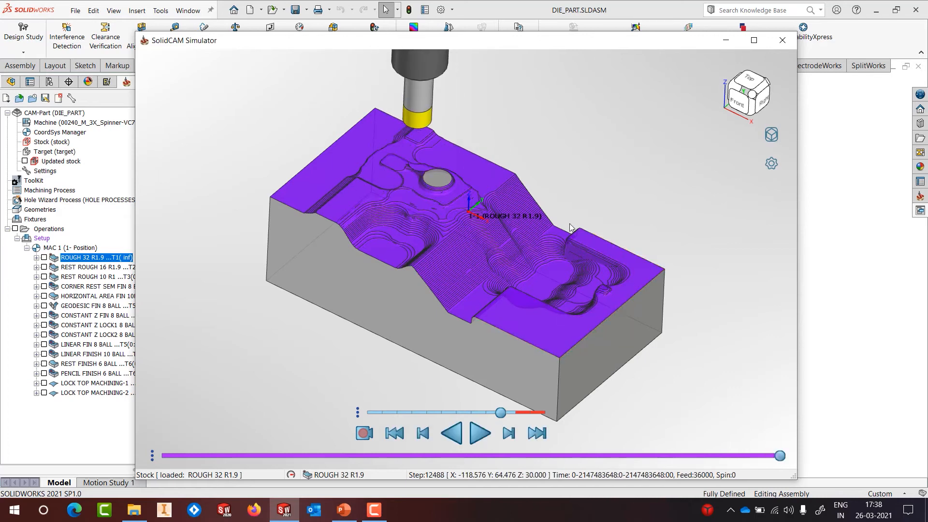
{"action": "mouse_move", "coordinate": [561, 173]}
{"action": "middle_mouse_down"}
{"action": "mouse_move", "coordinate": [530, 191]}
{"action": "mouse_move", "coordinate": [588, 162]}
{"action": "mouse_move", "coordinate": [561, 167]}
{"action": "mouse_move", "coordinate": [546, 189]}
{"action": "mouse_move", "coordinate": [567, 173]}
{"action": "middle_mouse_up"}
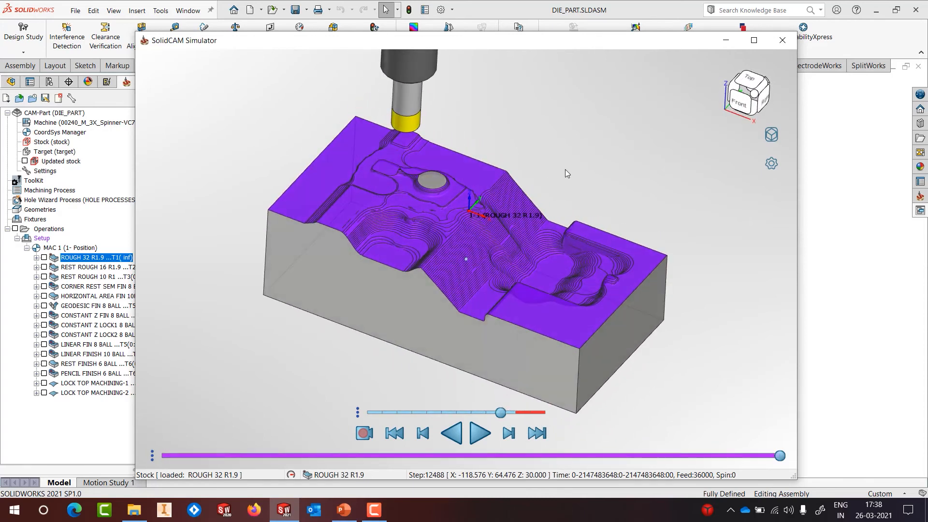
{"action": "left_click", "coordinate": [782, 40]}
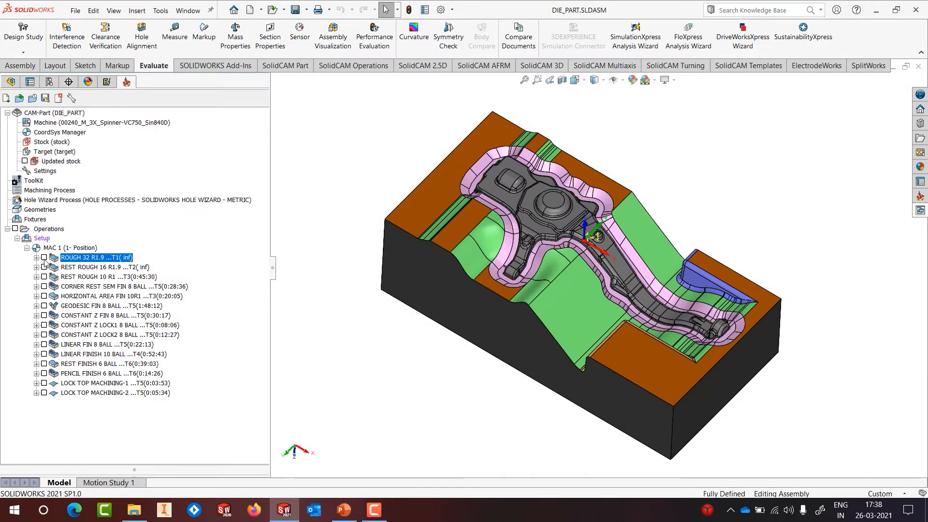
Step: Inspect REST ROUGH 16 R1.9's Geometry > Stock settings and 0.8 rest-material threshold, then close them
{"action": "right_click", "coordinate": [99, 268]}
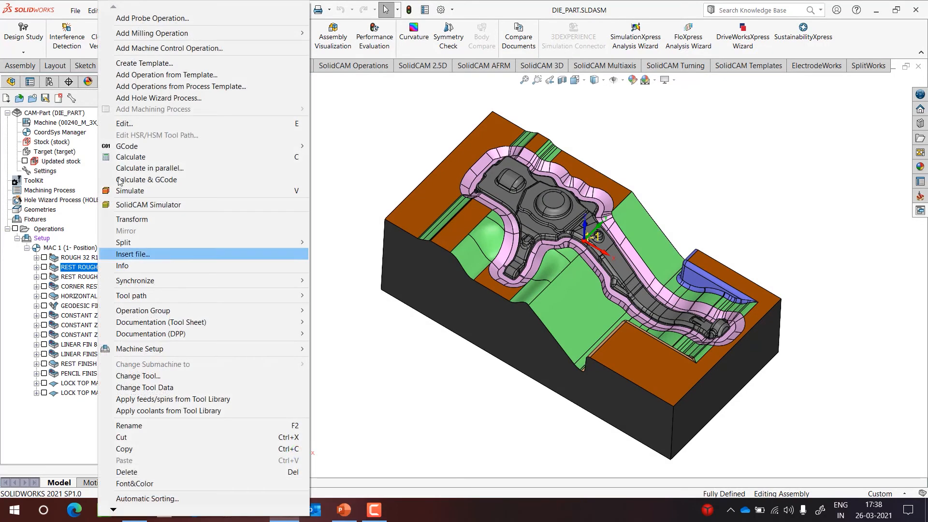
{"action": "left_click", "coordinate": [128, 124]}
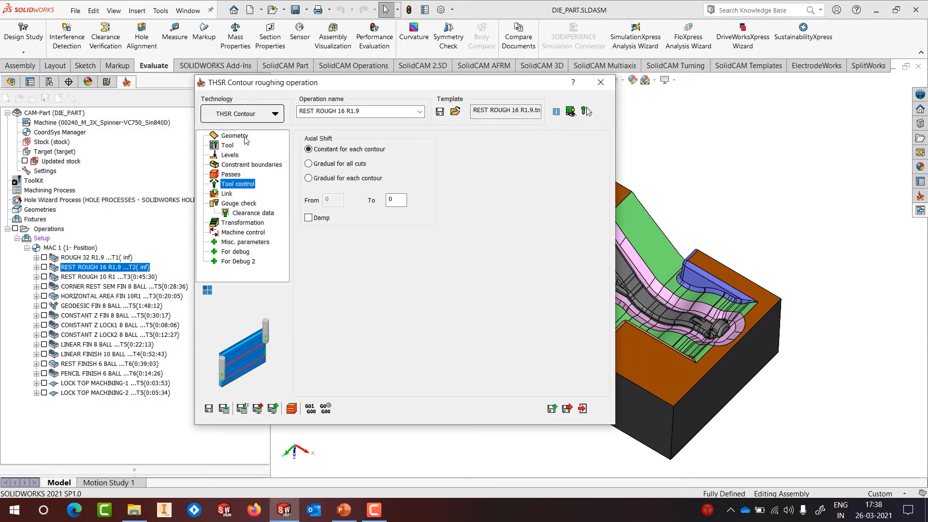
{"action": "left_click", "coordinate": [235, 135]}
{"action": "left_click", "coordinate": [346, 141]}
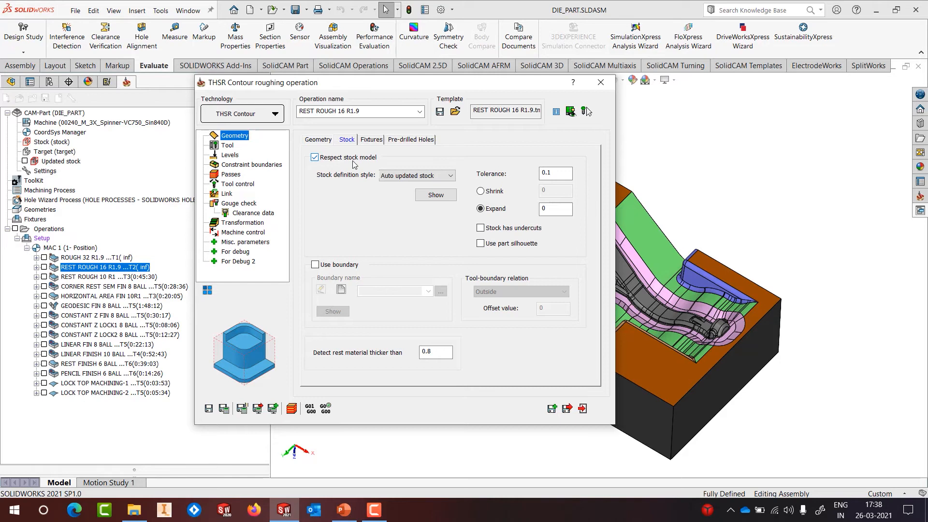
{"action": "left_click", "coordinate": [429, 352]}
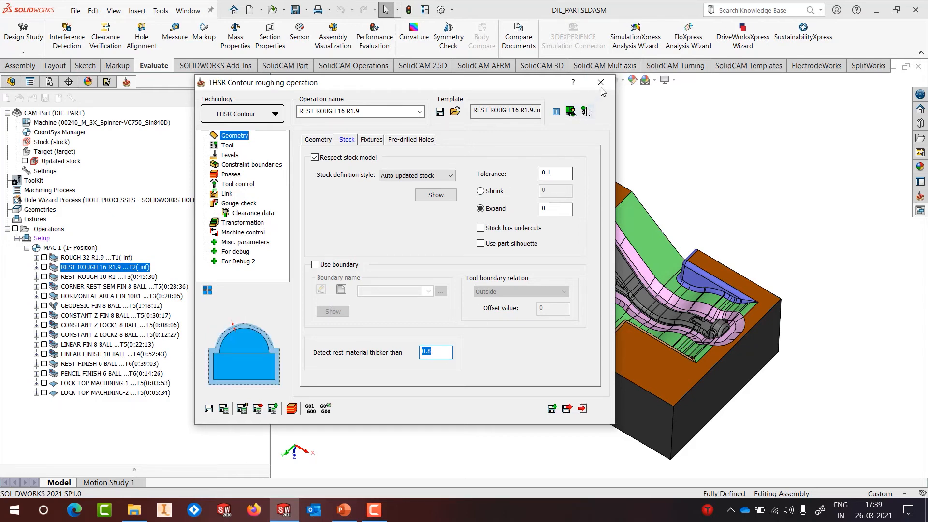
{"action": "left_click", "coordinate": [75, 269]}
{"action": "right_click", "coordinate": [75, 270]}
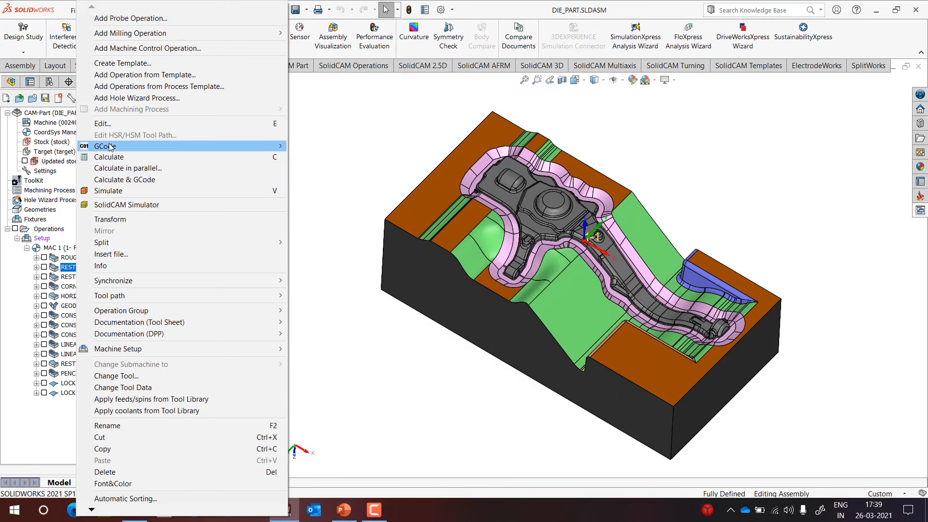
Step: Play the REST ROUGH 16 R1.9 rest-roughing cut in SolidCAM Simulator, orbit to inspect, then close it
{"action": "left_click", "coordinate": [109, 205]}
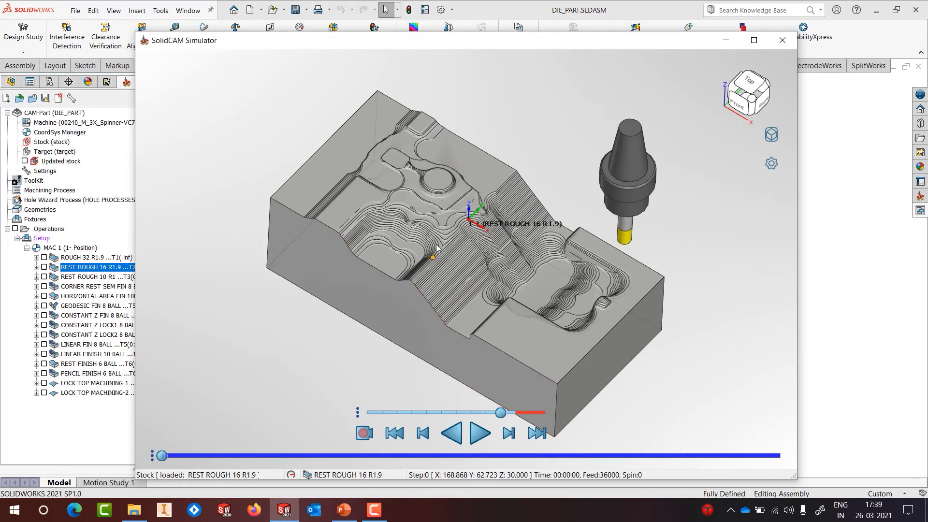
{"action": "left_click", "coordinate": [478, 429]}
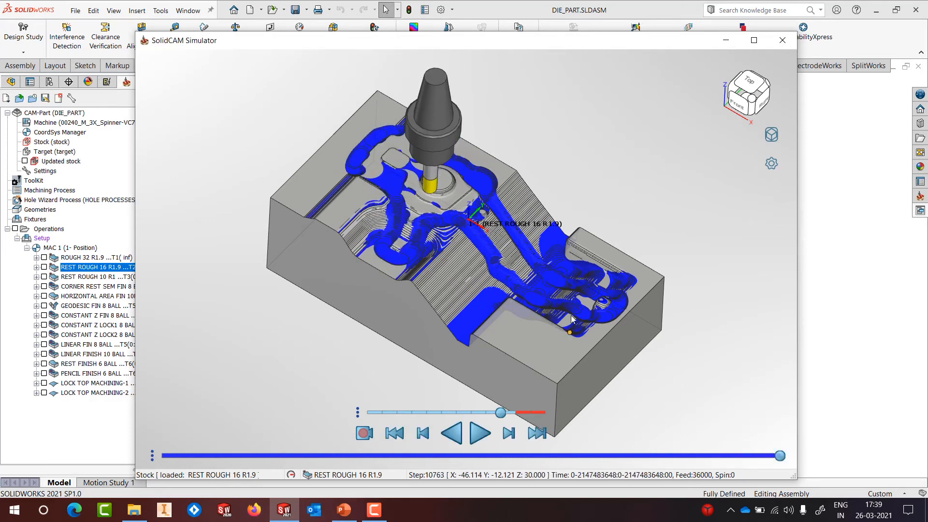
{"action": "middle_click_drag", "start_coordinate": [522, 205], "coordinate": [538, 195]}
{"action": "left_click", "coordinate": [782, 40]}
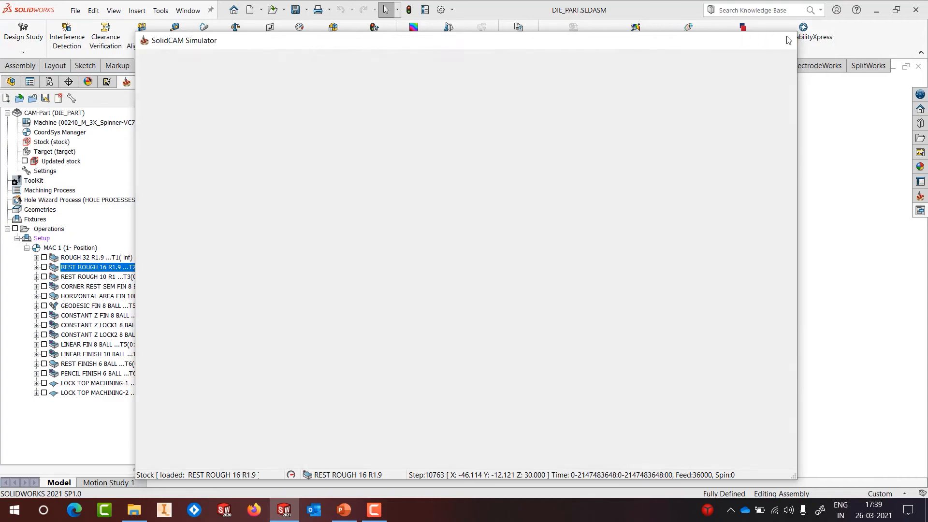
Step: Simulate REST ROUGH 10 R1 in SolidCAM Simulator, inspect the cleared block from near-top, then close it
{"action": "left_click", "coordinate": [71, 277]}
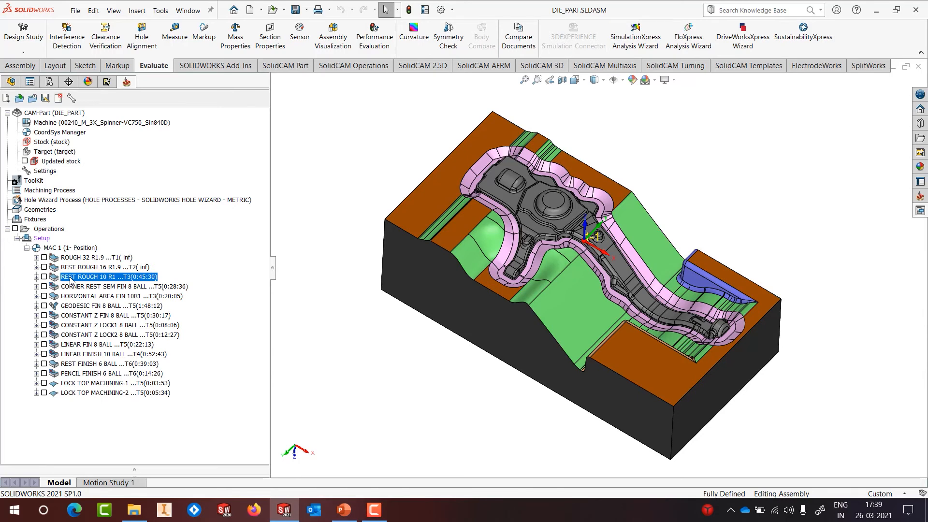
{"action": "right_click", "coordinate": [71, 280]}
{"action": "left_click", "coordinate": [106, 211]}
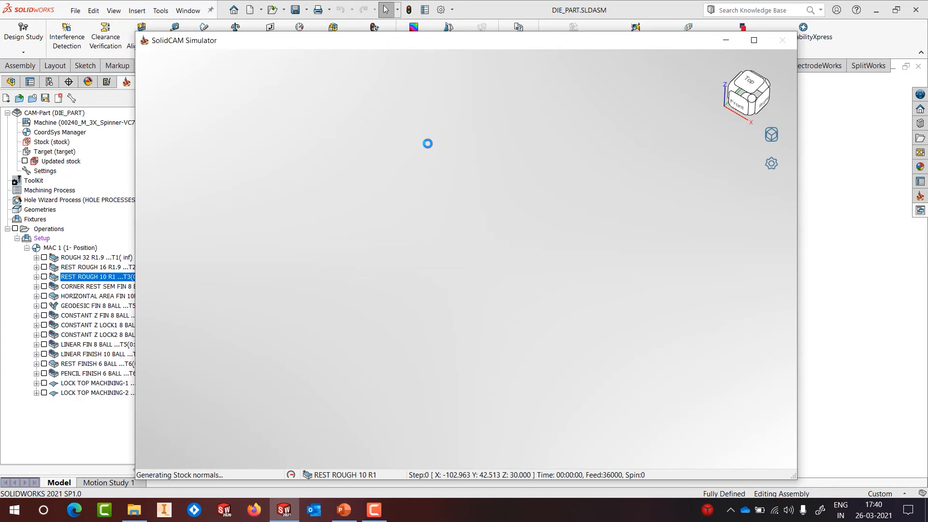
{"action": "mouse_move", "coordinate": [472, 191]}
{"action": "middle_mouse_down"}
{"action": "mouse_move", "coordinate": [457, 210]}
{"action": "mouse_move", "coordinate": [469, 186]}
{"action": "middle_mouse_up"}
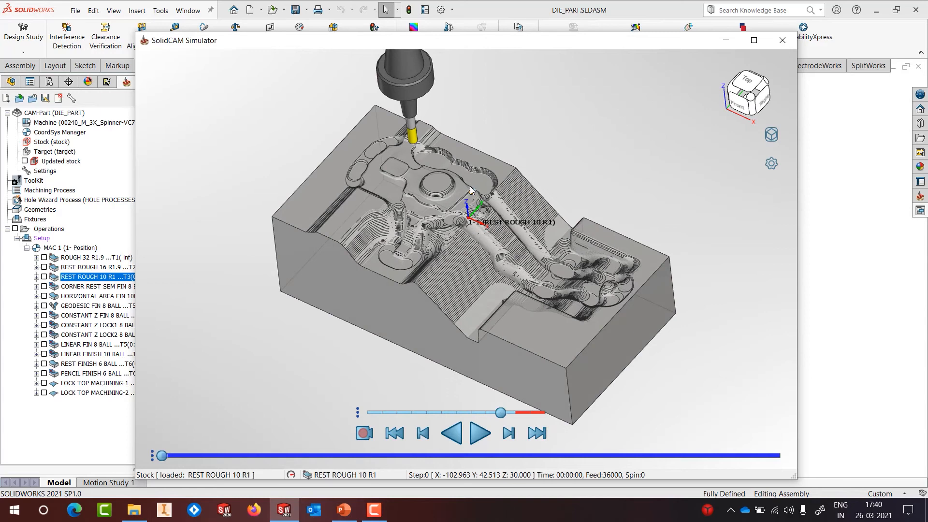
{"action": "left_click", "coordinate": [480, 433]}
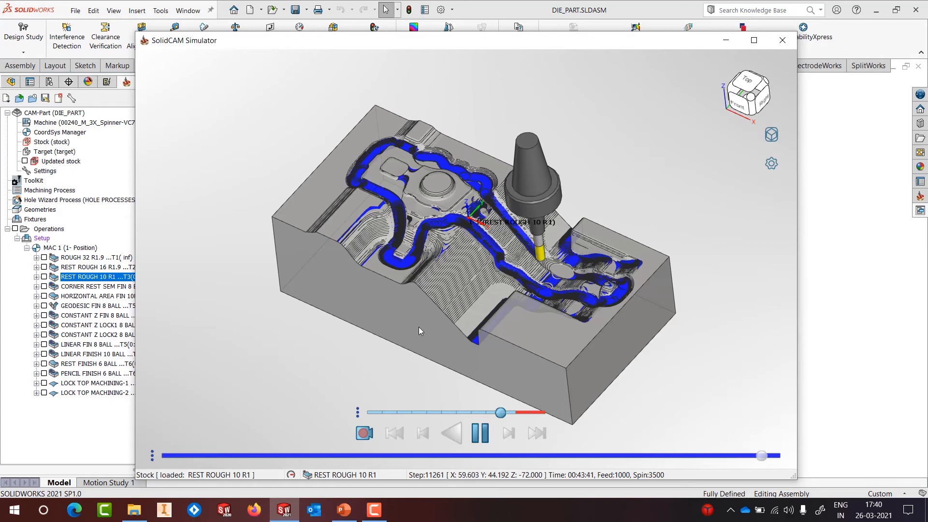
{"action": "mouse_move", "coordinate": [510, 222]}
{"action": "middle_mouse_down"}
{"action": "mouse_move", "coordinate": [527, 262]}
{"action": "mouse_move", "coordinate": [505, 224]}
{"action": "middle_mouse_up"}
{"action": "left_click", "coordinate": [782, 40]}
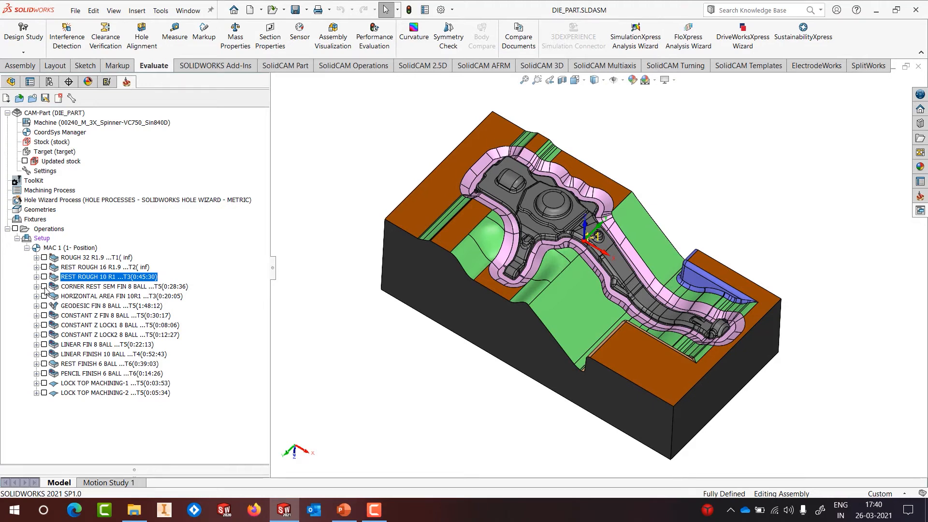
Step: Open and close the CORNER REST SEM FIN 8 BALL operation settings
{"action": "right_click", "coordinate": [60, 293]}
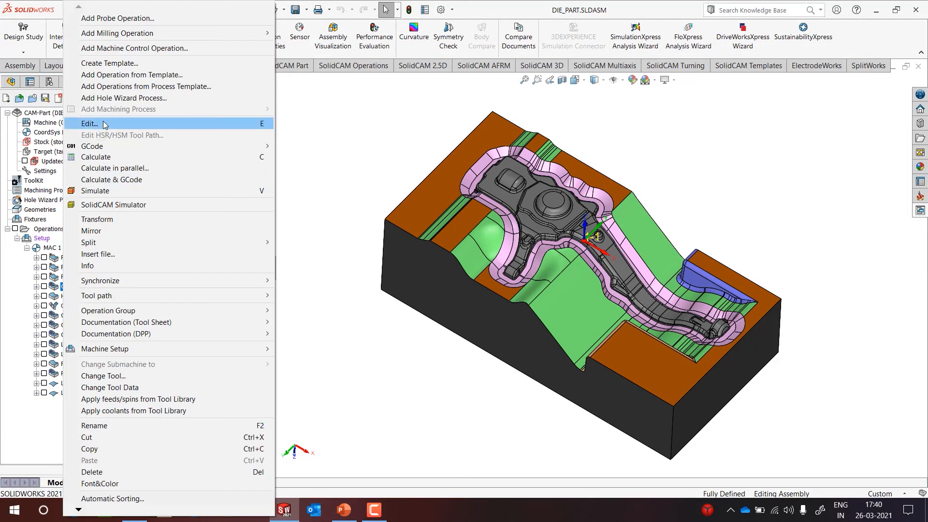
{"action": "left_click", "coordinate": [244, 127]}
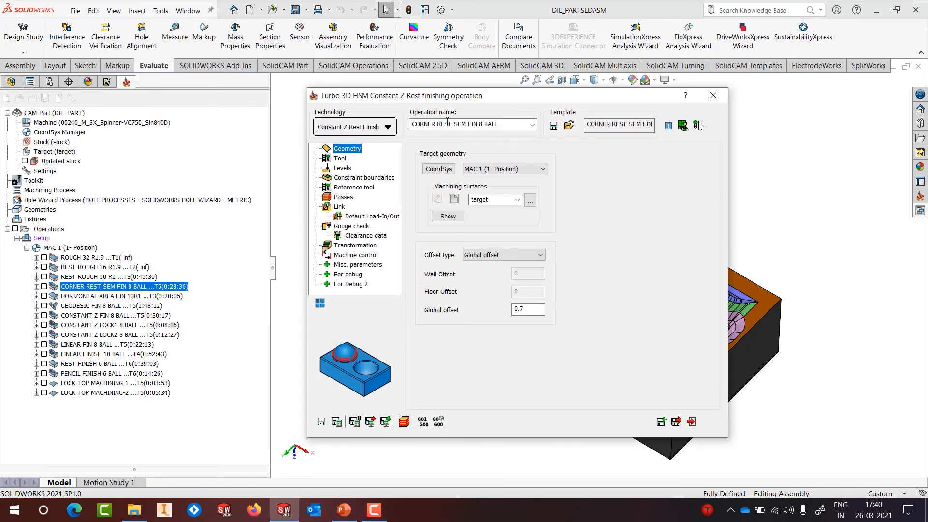
{"action": "left_click", "coordinate": [714, 93]}
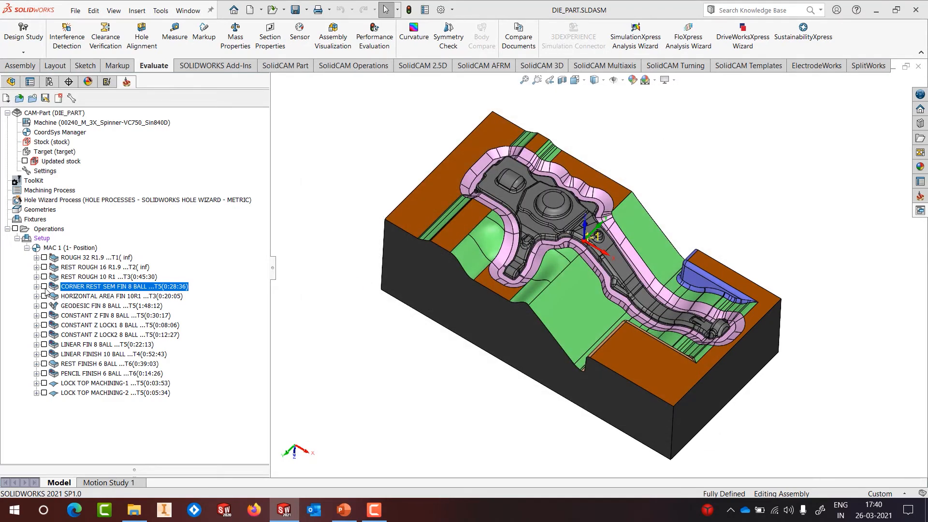
Step: Zoom and orbit the die block to inspect the corner rest semi-finish toolpath, then hide it
{"action": "scroll", "coordinate": [508, 299], "scroll_direction": "down", "scroll_amount": 10}
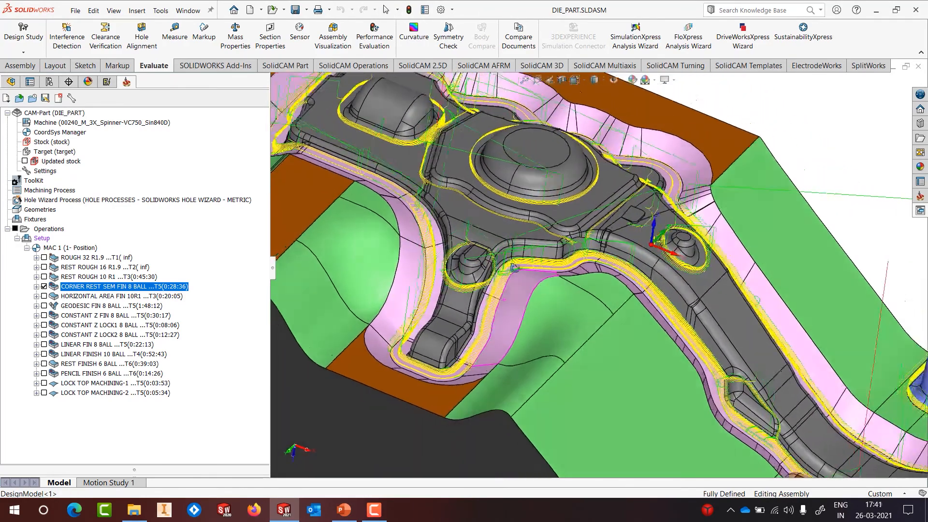
{"action": "middle_click_drag", "start_coordinate": [513, 267], "coordinate": [498, 286]}
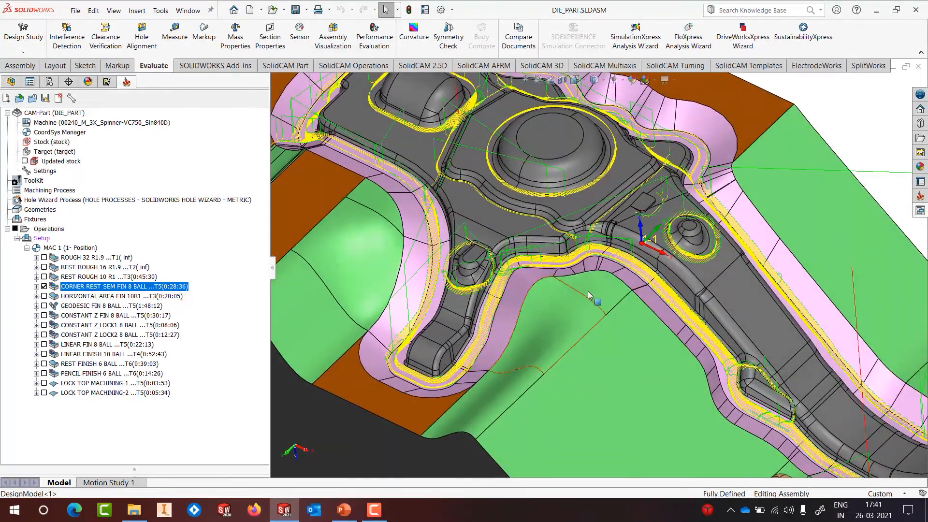
{"action": "scroll", "coordinate": [606, 277], "scroll_direction": "up", "scroll_amount": 5}
{"action": "middle_click_drag", "start_coordinate": [626, 237], "coordinate": [636, 266]}
{"action": "scroll", "coordinate": [637, 266], "scroll_direction": "up", "scroll_amount": 2}
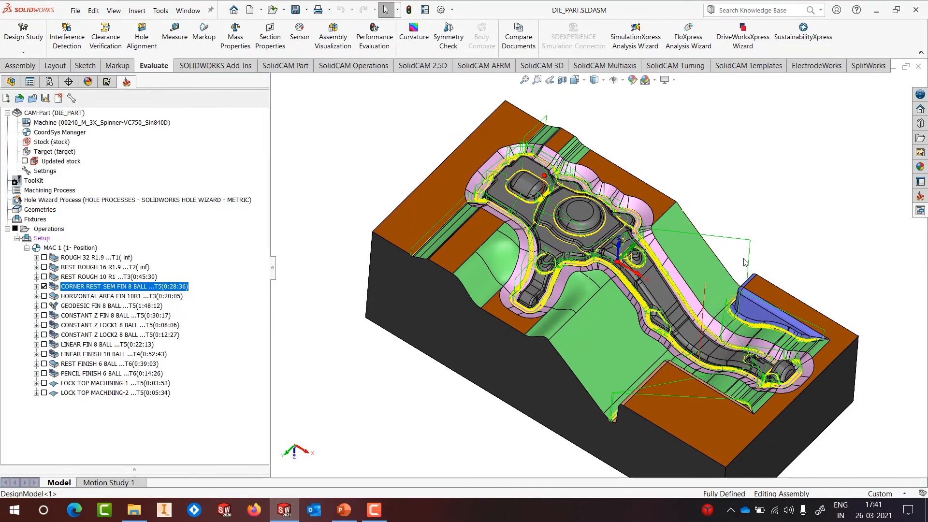
{"action": "scroll", "coordinate": [738, 237], "scroll_direction": "up", "scroll_amount": 3}
{"action": "scroll", "coordinate": [737, 336], "scroll_direction": "down", "scroll_amount": 3}
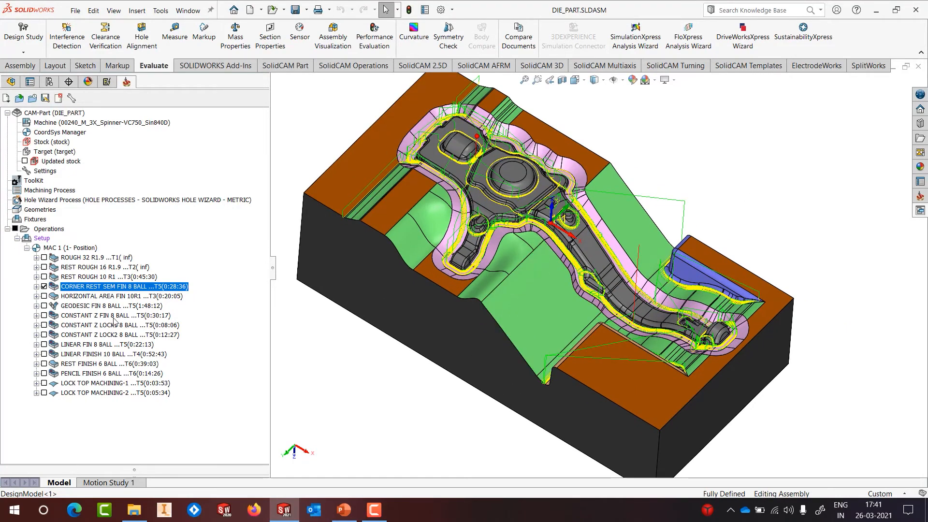
{"action": "left_click", "coordinate": [44, 287]}
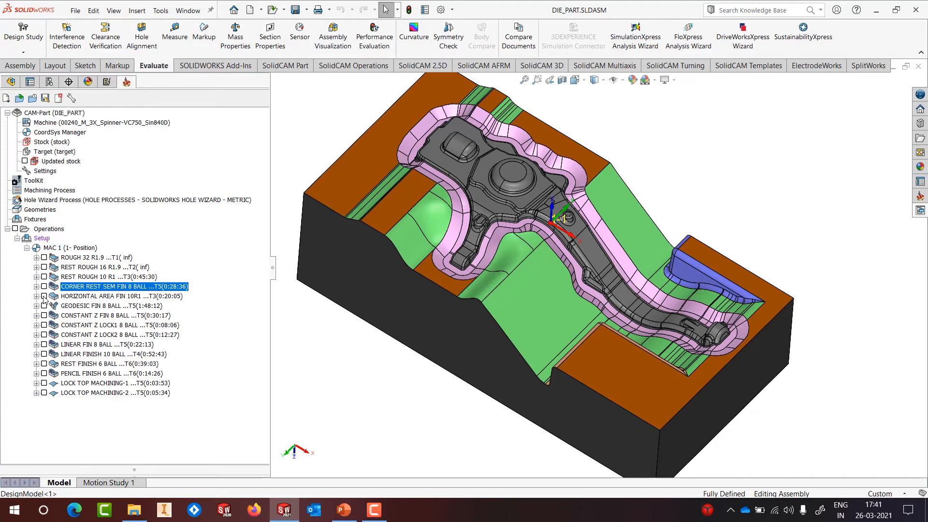
Step: Display the HORIZONTAL AREA FIN 10R1 toolpath and orbit and zoom over the flat pads
{"action": "left_click", "coordinate": [44, 296]}
{"action": "middle_click_drag", "start_coordinate": [549, 344], "coordinate": [537, 301]}
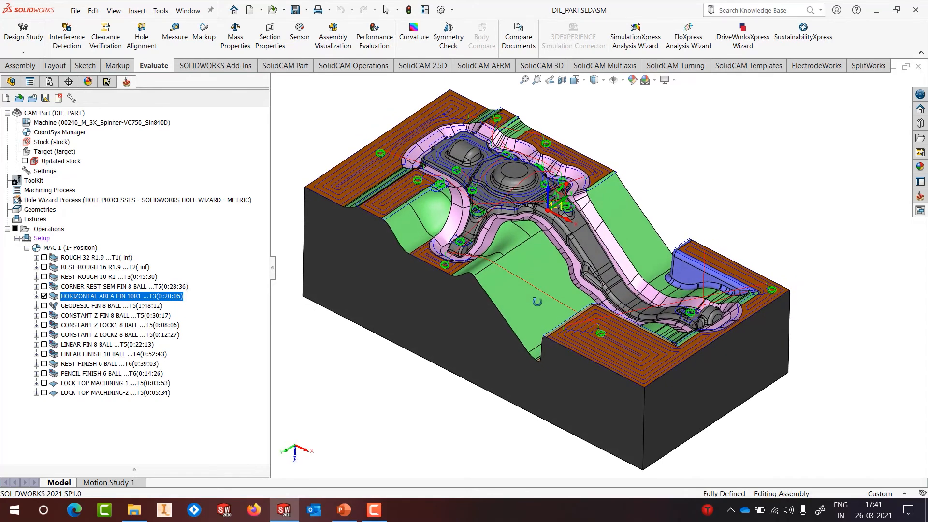
{"action": "scroll", "coordinate": [619, 335], "scroll_direction": "down", "scroll_amount": 5}
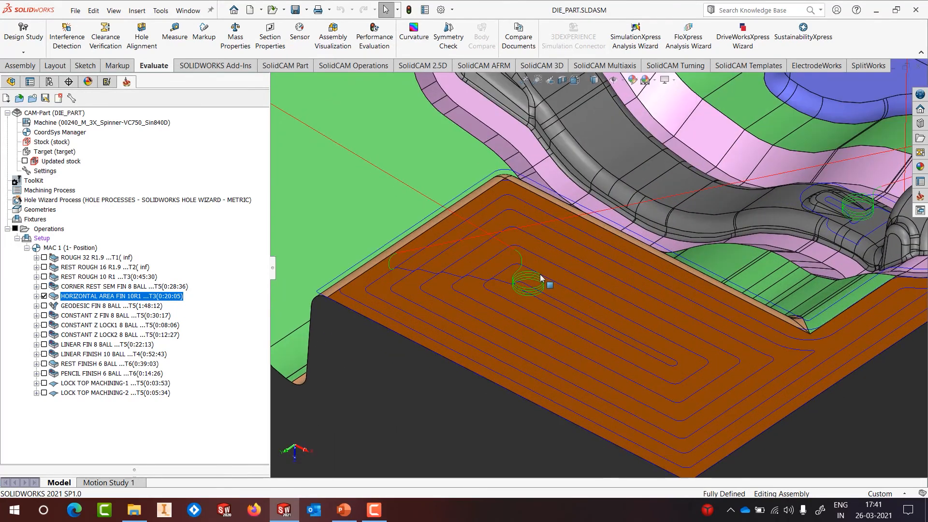
{"action": "scroll", "coordinate": [633, 350], "scroll_direction": "up", "scroll_amount": 10}
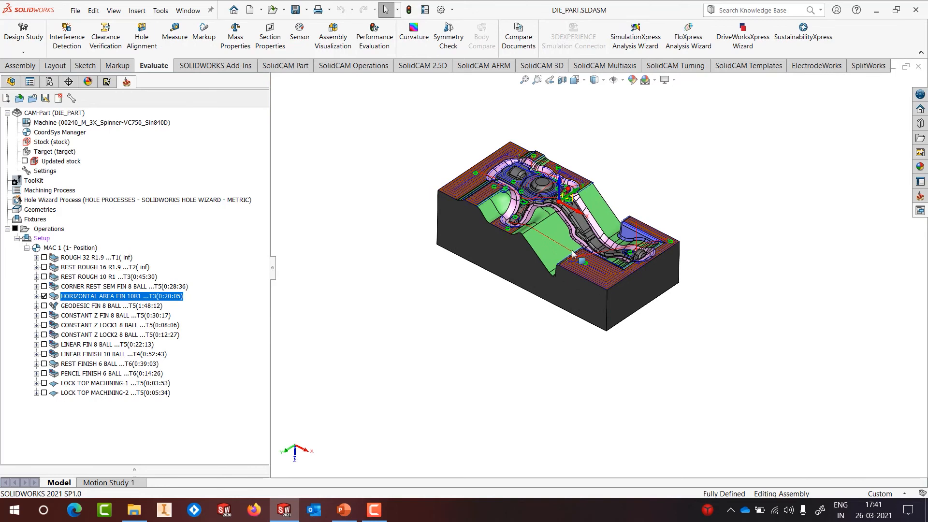
{"action": "scroll", "coordinate": [535, 221], "scroll_direction": "down", "scroll_amount": 2}
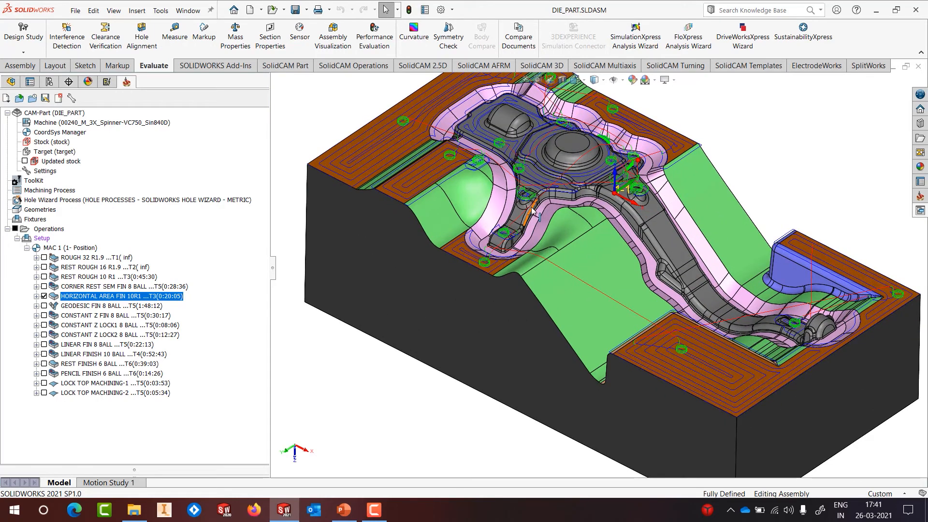
{"action": "scroll", "coordinate": [532, 210], "scroll_direction": "up", "scroll_amount": 2}
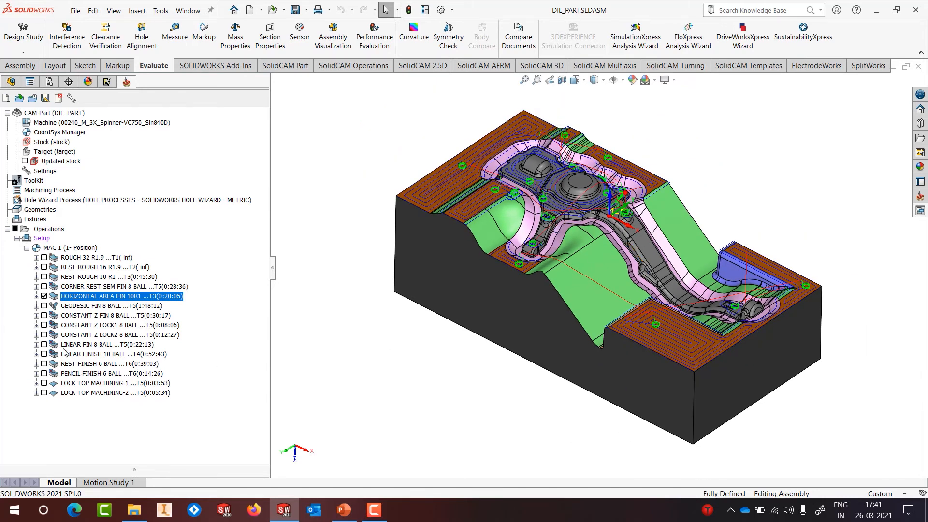
Step: Hide HORIZONTAL AREA FIN 10R1 and display the GEODESIC FIN 8 BALL toolpath instead
{"action": "left_click", "coordinate": [44, 297]}
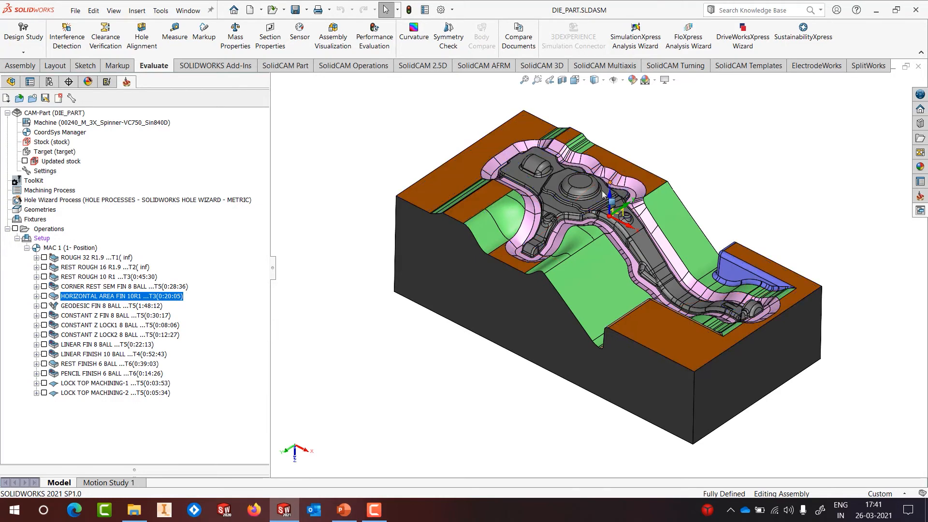
{"action": "scroll", "coordinate": [600, 171], "scroll_direction": "down", "scroll_amount": 3}
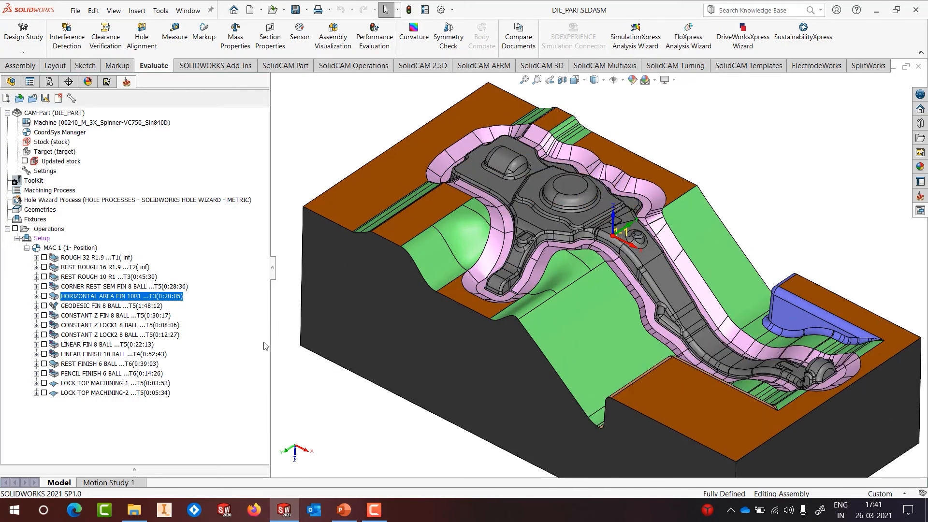
{"action": "left_click", "coordinate": [44, 306]}
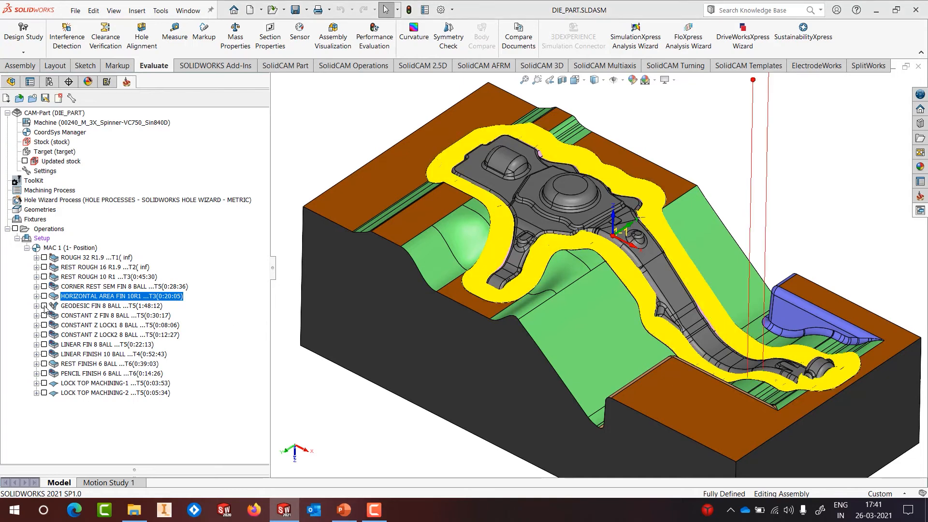
Step: Orbit and zoom into the die cavity and lower pocket to inspect the geodesic passes
{"action": "middle_click_drag", "start_coordinate": [533, 246], "coordinate": [599, 197]}
{"action": "scroll", "coordinate": [556, 267], "scroll_direction": "down", "scroll_amount": 6}
{"action": "scroll", "coordinate": [581, 213], "scroll_direction": "down", "scroll_amount": 2}
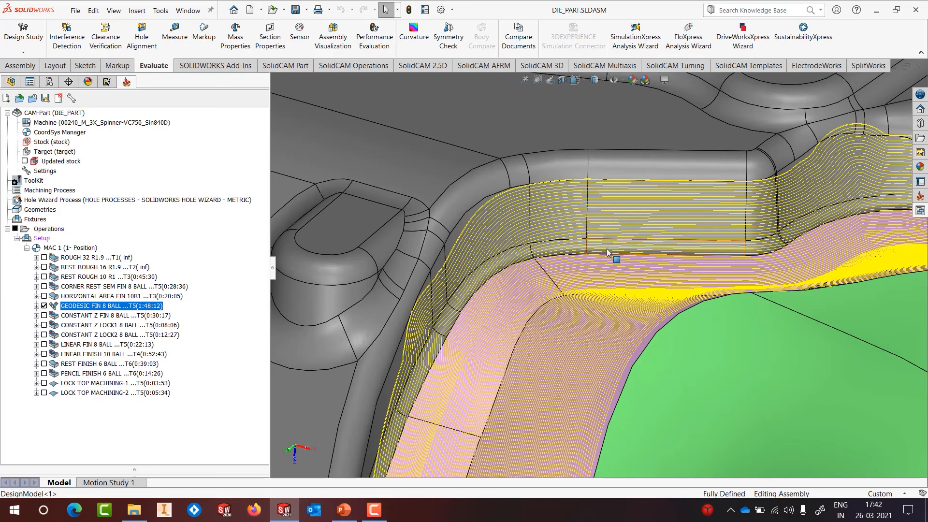
{"action": "scroll", "coordinate": [607, 257], "scroll_direction": "up", "scroll_amount": 5}
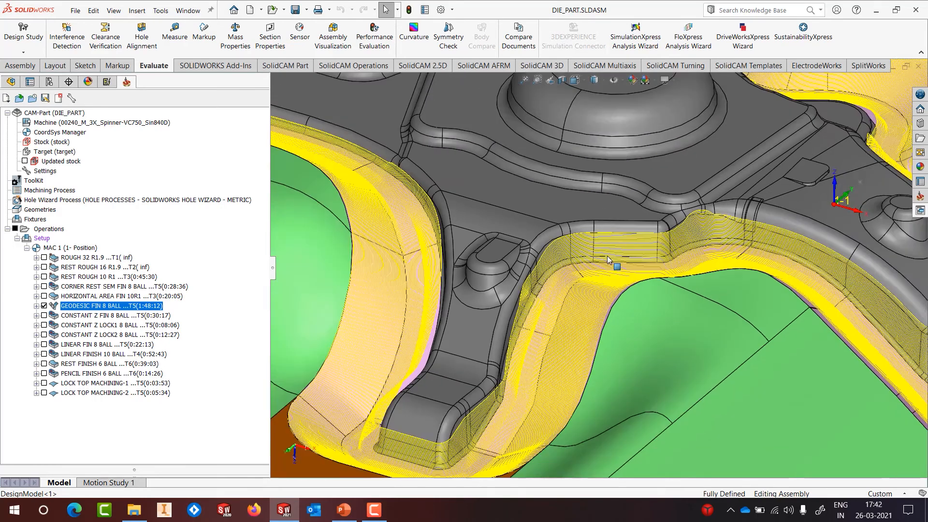
{"action": "middle_click_drag", "start_coordinate": [607, 261], "coordinate": [542, 364]}
{"action": "scroll", "coordinate": [520, 381], "scroll_direction": "down", "scroll_amount": 6}
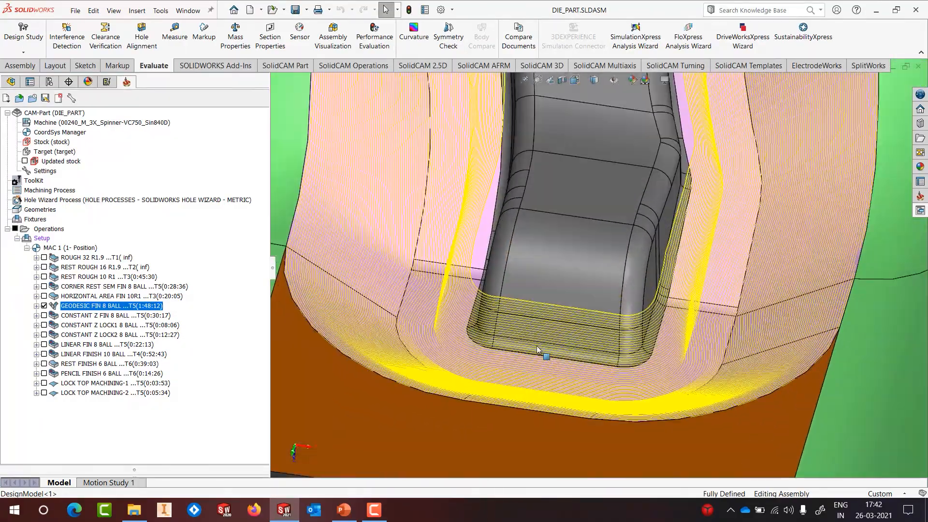
{"action": "scroll", "coordinate": [537, 347], "scroll_direction": "up", "scroll_amount": 1}
{"action": "key", "text": "f"}
Step: Refit the die in view, tilt to a higher angle, and hide the GEODESIC FIN toolpath
{"action": "scroll", "coordinate": [524, 258], "scroll_direction": "down", "scroll_amount": 4}
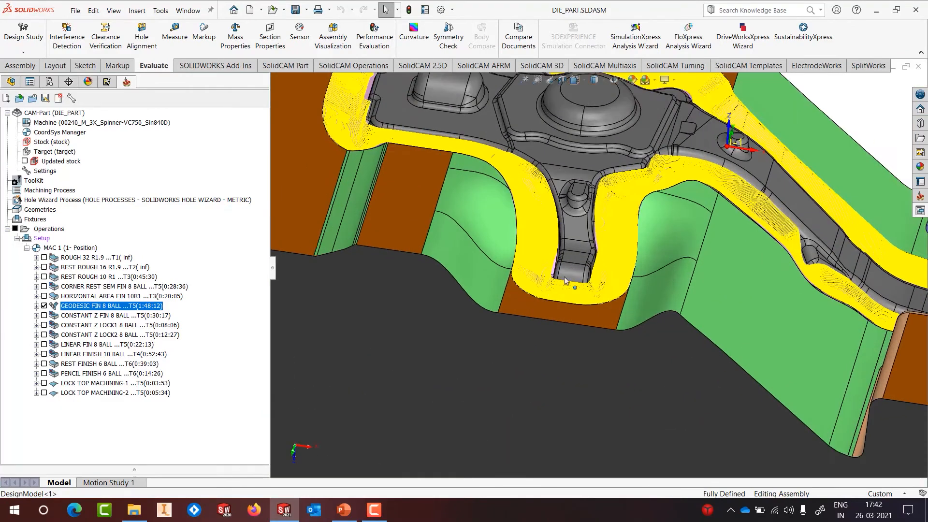
{"action": "scroll", "coordinate": [565, 281], "scroll_direction": "down", "scroll_amount": 6}
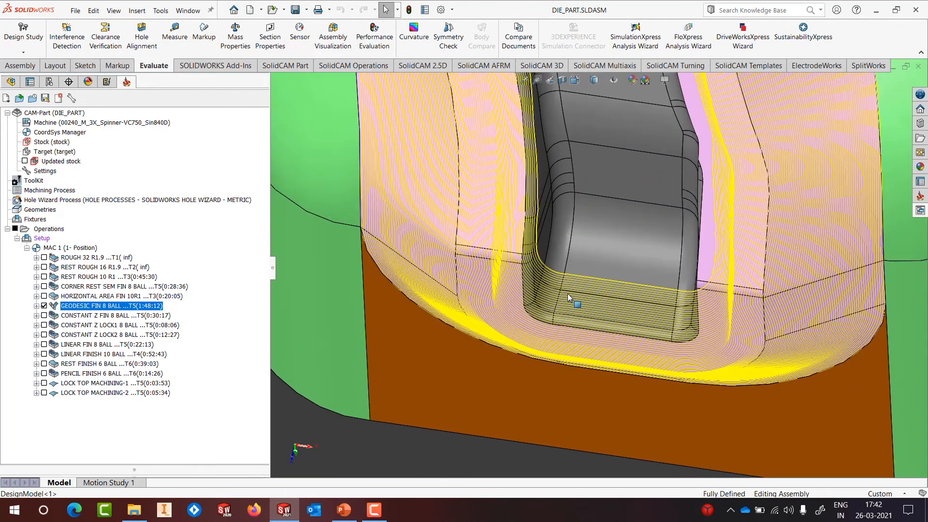
{"action": "key", "text": "f"}
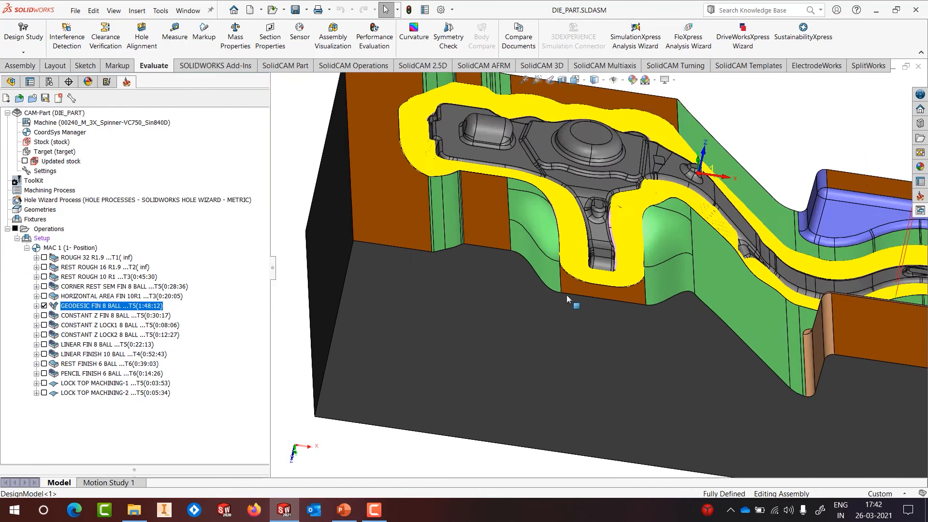
{"action": "middle_click_drag", "start_coordinate": [626, 290], "coordinate": [574, 321]}
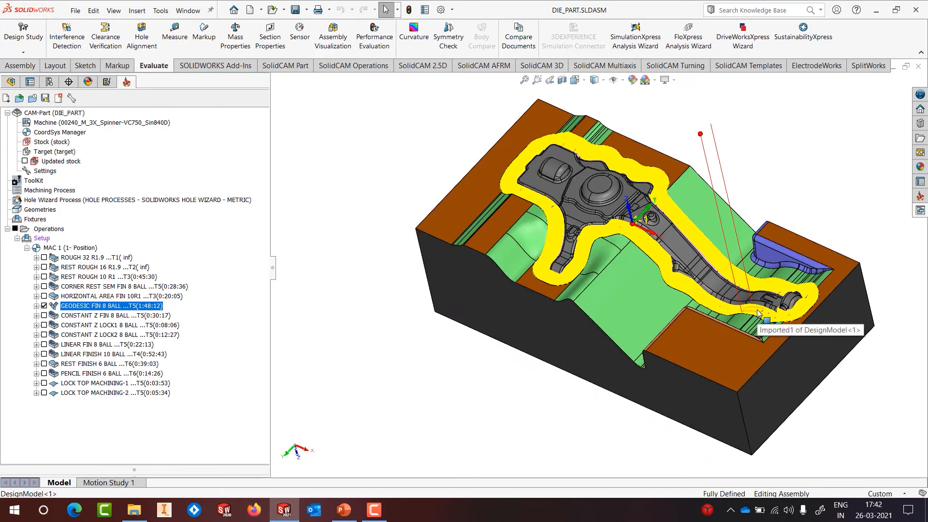
{"action": "left_click", "coordinate": [43, 305]}
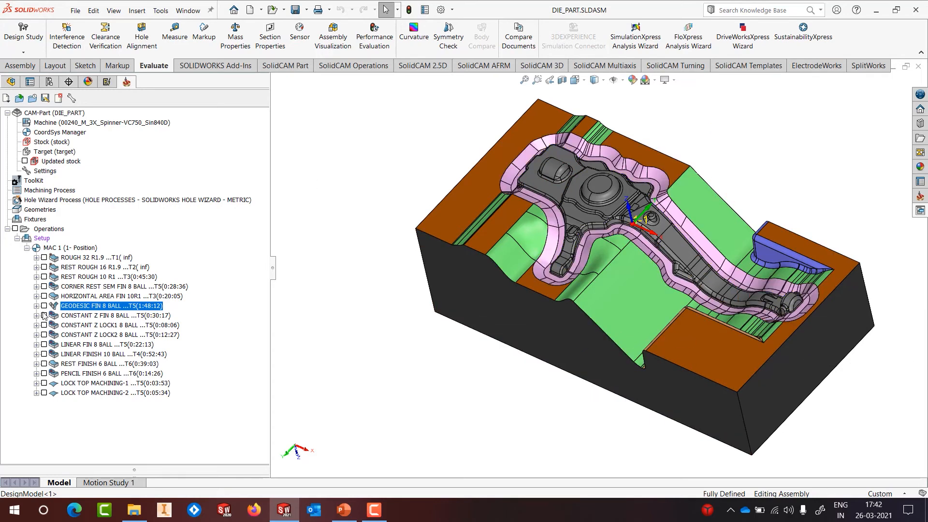
Step: Show the constant Z finishing toolpath, orbit and fit the die to inspect it, then hide it
{"action": "left_click", "coordinate": [43, 316]}
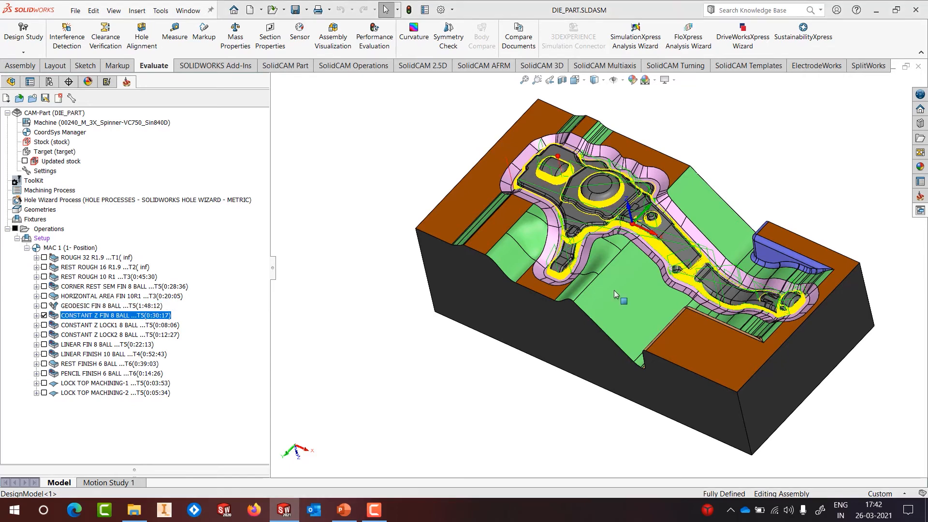
{"action": "scroll", "coordinate": [638, 248], "scroll_direction": "down", "scroll_amount": 5}
{"action": "middle_click_drag", "start_coordinate": [638, 248], "coordinate": [653, 213]}
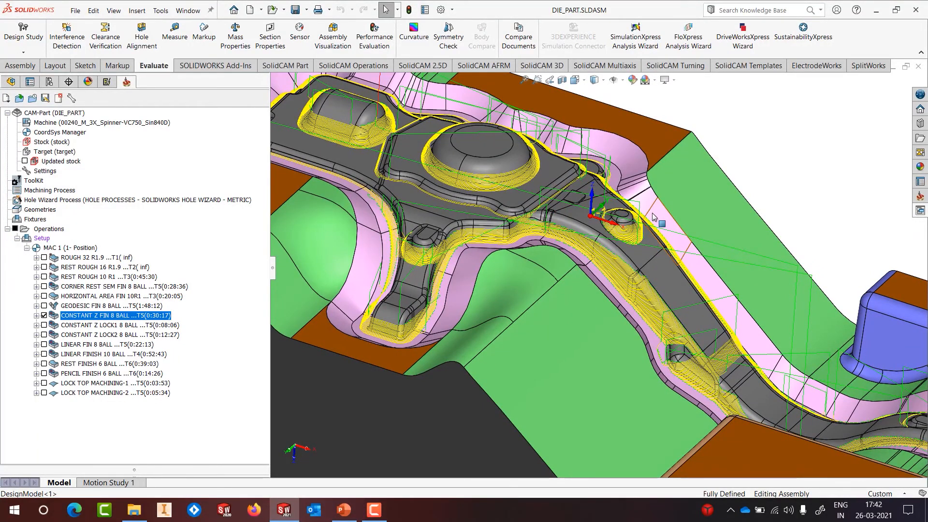
{"action": "key", "text": "f"}
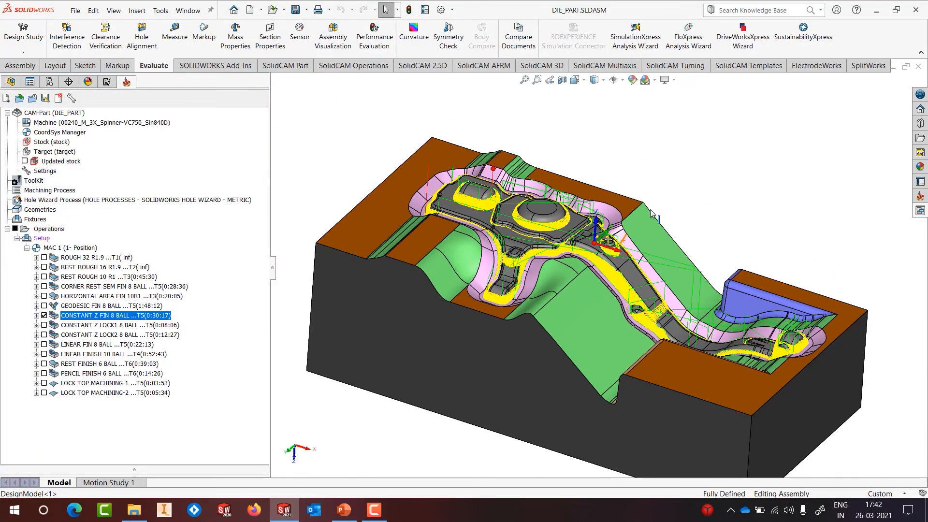
{"action": "left_click", "coordinate": [44, 315]}
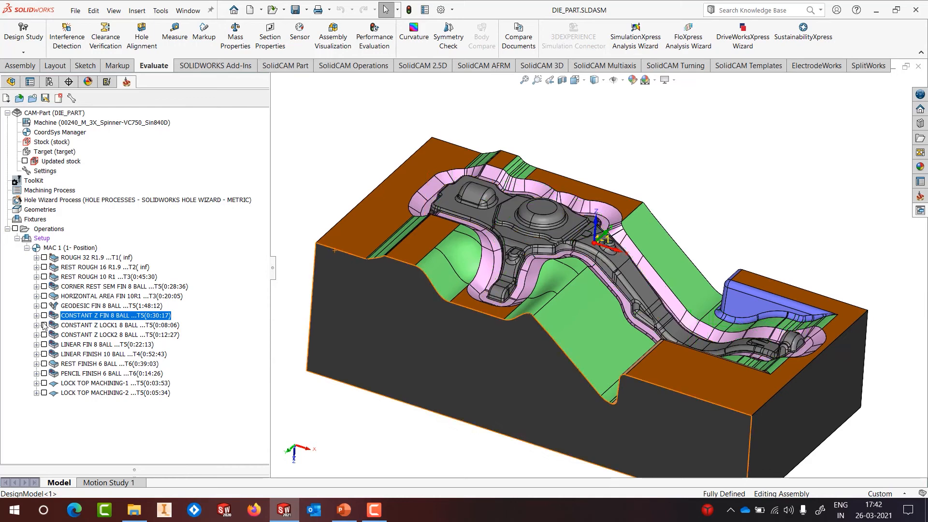
Step: Show the CONSTANT Z LOCK1 toolpath, orbit around the lock area, then hide it
{"action": "left_click", "coordinate": [44, 325]}
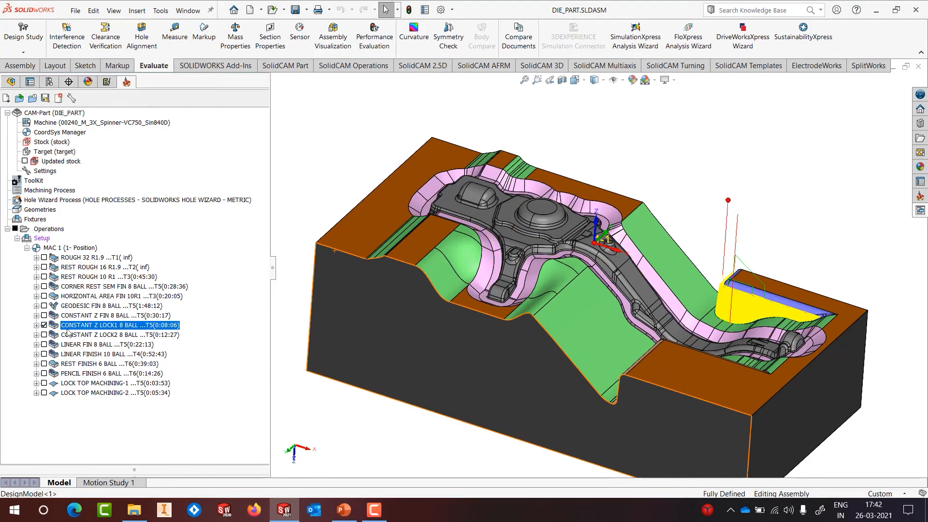
{"action": "scroll", "coordinate": [718, 313], "scroll_direction": "down", "scroll_amount": 5}
{"action": "middle_click_drag", "start_coordinate": [719, 310], "coordinate": [737, 325]}
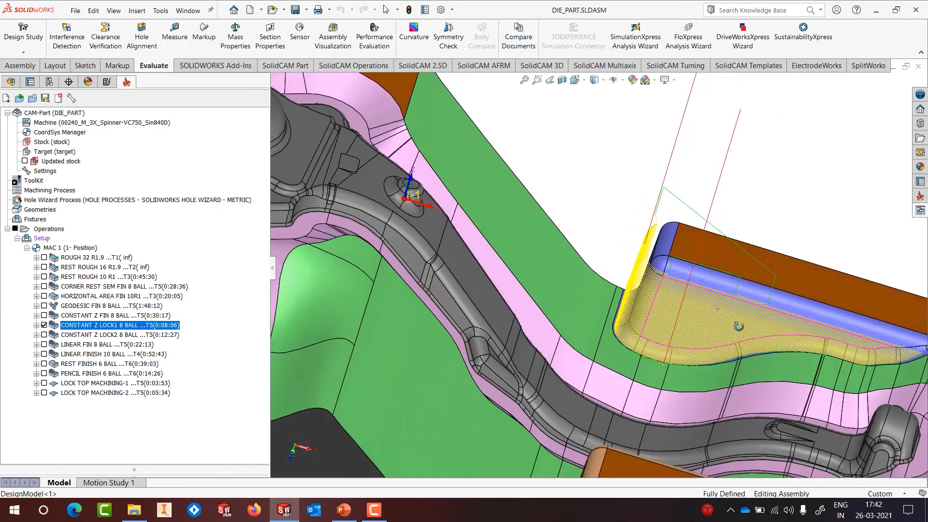
{"action": "scroll", "coordinate": [743, 329], "scroll_direction": "up", "scroll_amount": 4}
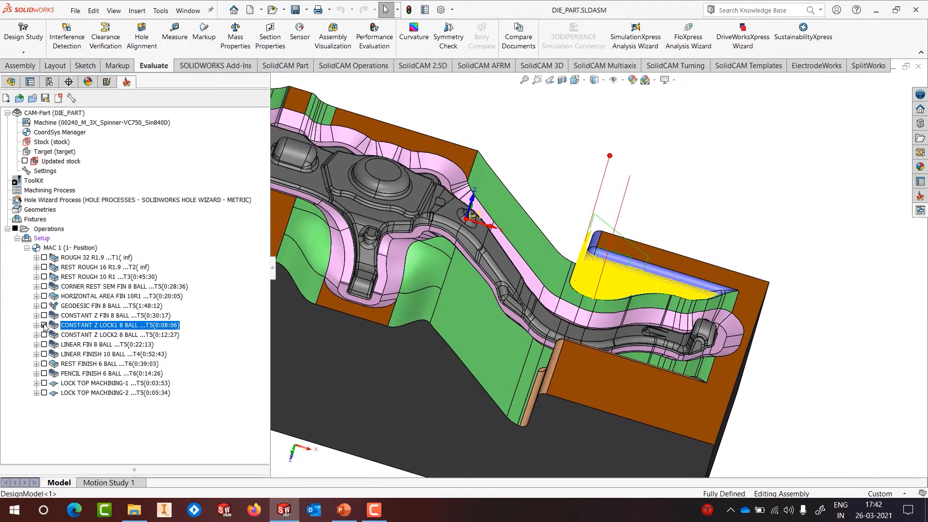
{"action": "left_click", "coordinate": [44, 325]}
Step: Show and inspect the CONSTANT Z LOCK2 toolpath, hide it, and tilt the die to show its top
{"action": "left_click", "coordinate": [44, 335]}
{"action": "middle_click_drag", "start_coordinate": [558, 322], "coordinate": [591, 358]}
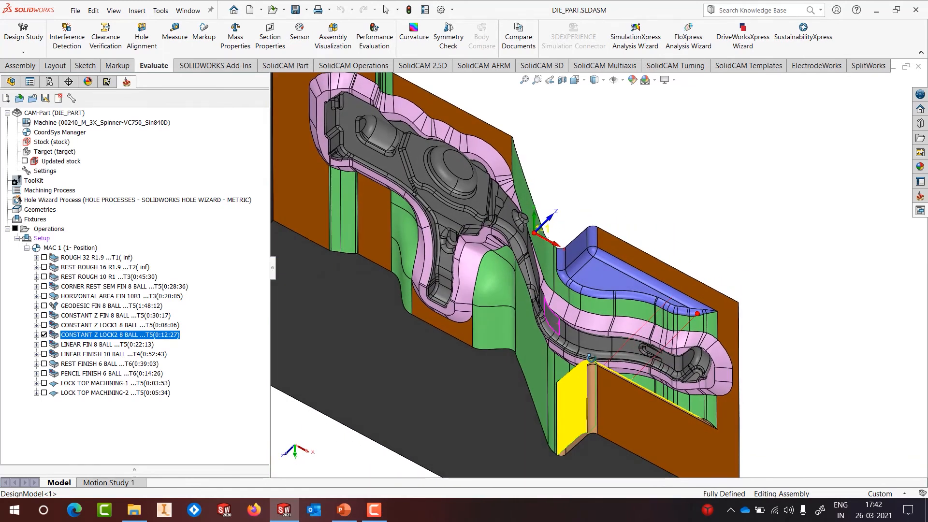
{"action": "left_click", "coordinate": [44, 335]}
{"action": "scroll", "coordinate": [495, 272], "scroll_direction": "up", "scroll_amount": 1}
{"action": "middle_click_drag", "start_coordinate": [495, 272], "coordinate": [433, 262]}
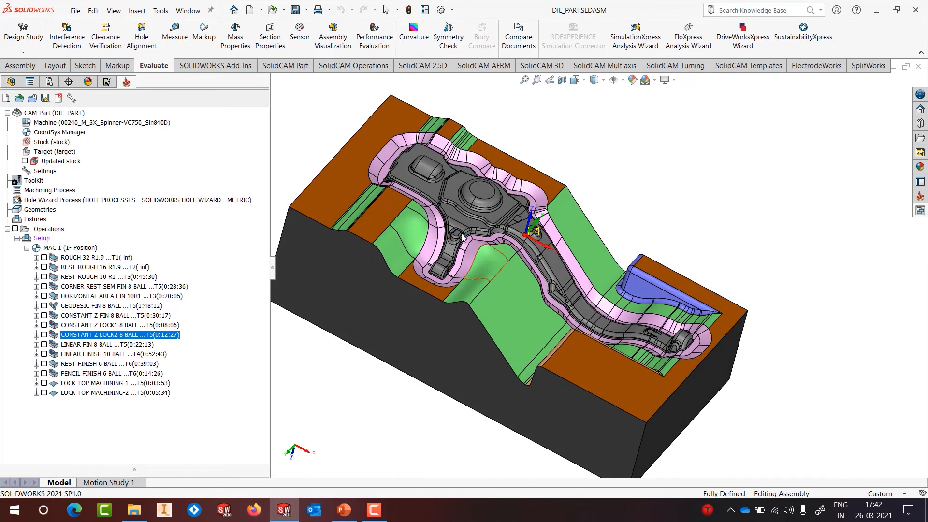
Step: Display the LINEAR FIN 8 BALL toolpath and zoom in on its parallel passes over the ribs
{"action": "left_click", "coordinate": [44, 345]}
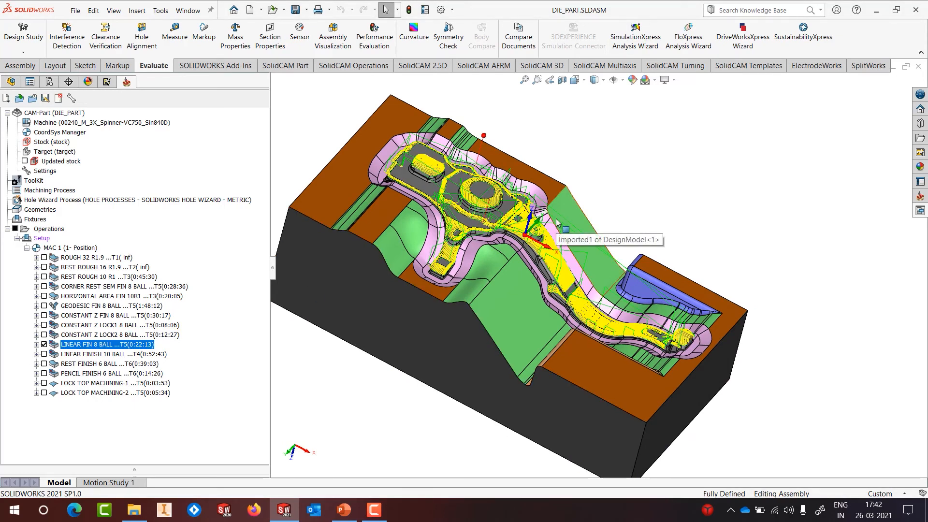
{"action": "scroll", "coordinate": [514, 221], "scroll_direction": "down", "scroll_amount": 6}
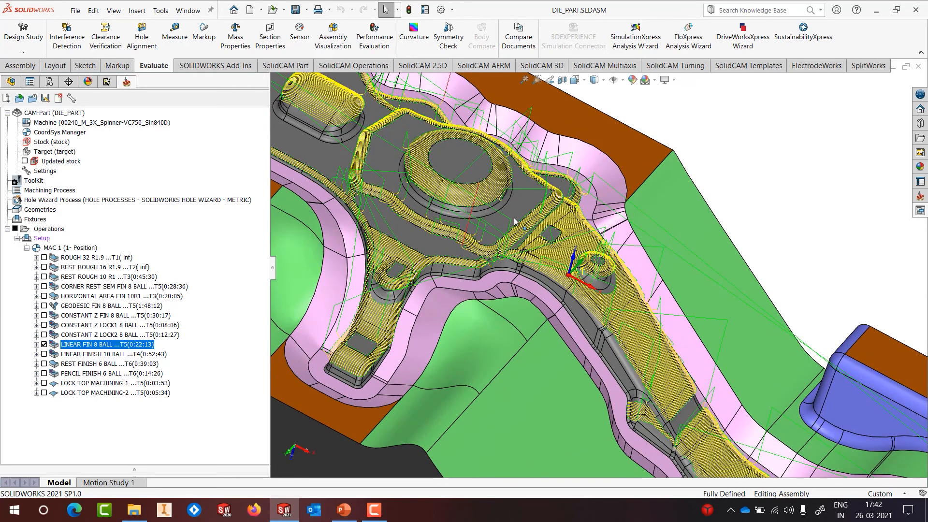
{"action": "right_click", "coordinate": [87, 348]}
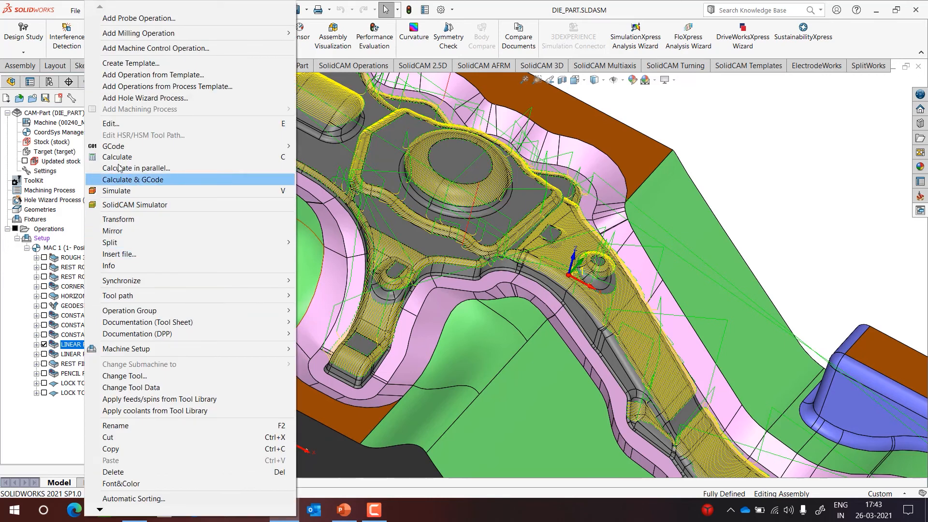
{"action": "left_click", "coordinate": [127, 121]}
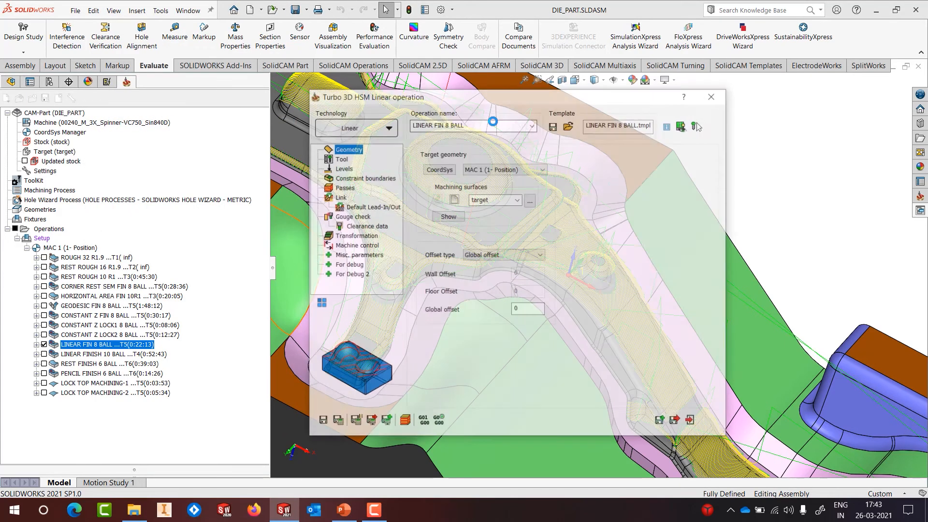
{"action": "left_click", "coordinate": [344, 188]}
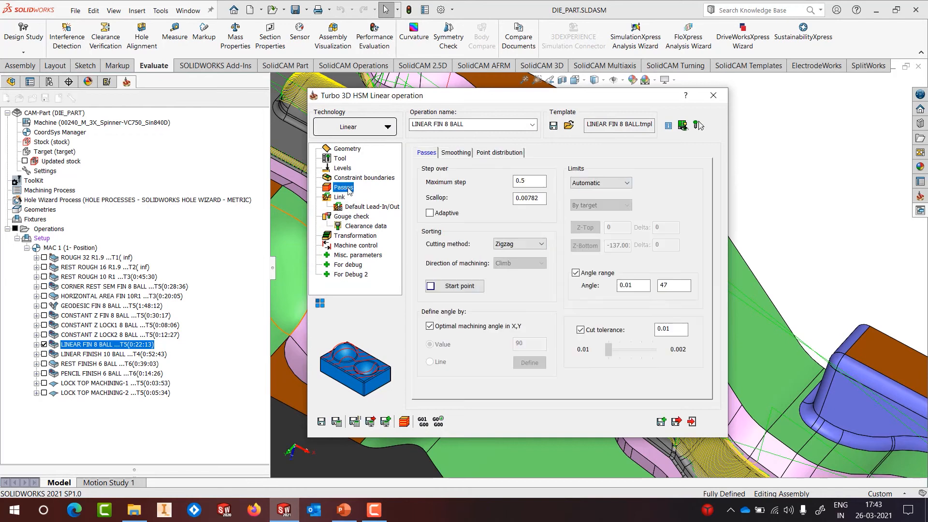
{"action": "double_click", "coordinate": [640, 287]}
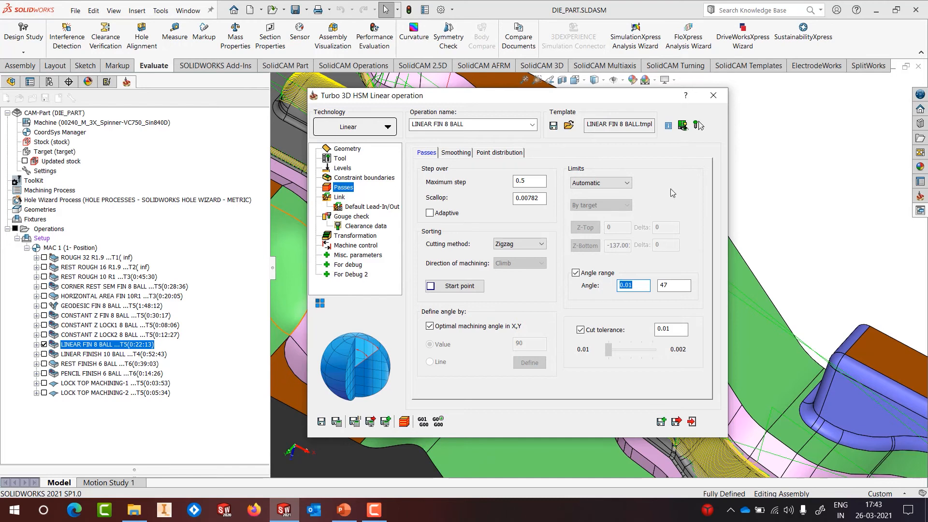
{"action": "left_click", "coordinate": [714, 95]}
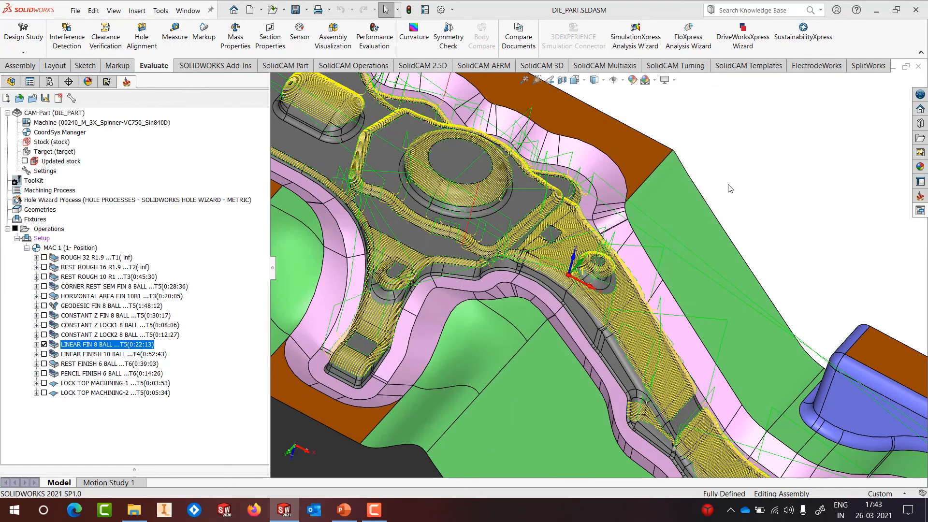
Step: Fit the whole die block in view, zoom around the LINEAR FIN 8 BALL toolpath, then hide it
{"action": "key", "text": "f"}
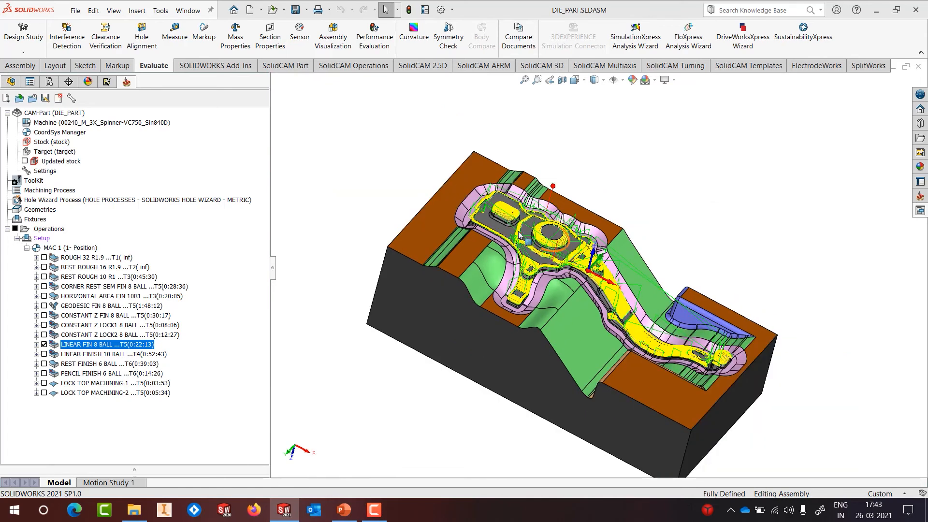
{"action": "scroll", "coordinate": [595, 379], "scroll_direction": "down", "scroll_amount": 3}
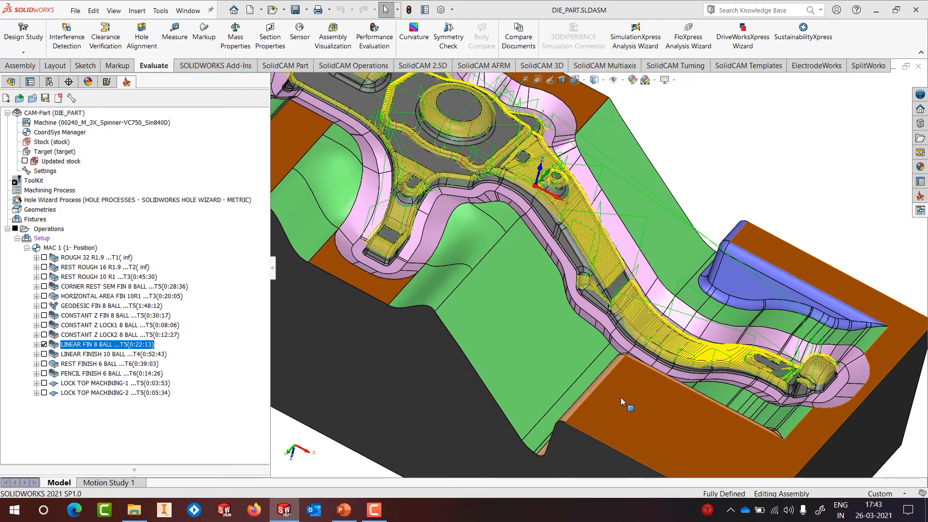
{"action": "left_click", "coordinate": [620, 397]}
{"action": "scroll", "coordinate": [621, 397], "scroll_direction": "up", "scroll_amount": 3}
{"action": "scroll", "coordinate": [620, 391], "scroll_direction": "up", "scroll_amount": 1}
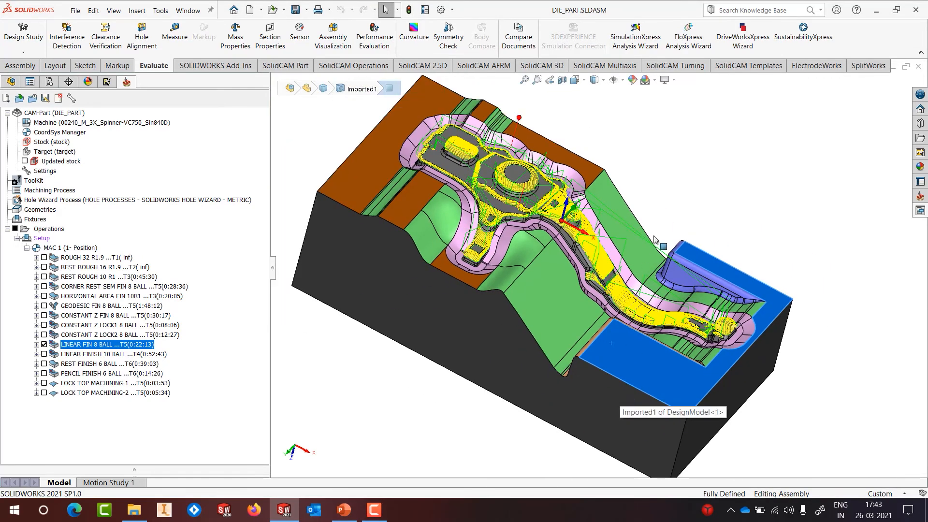
{"action": "left_click", "coordinate": [663, 196]}
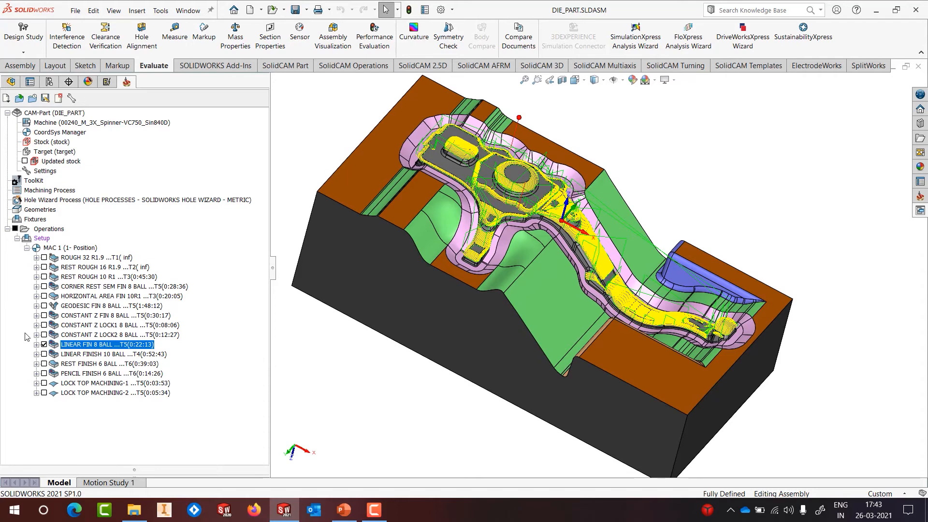
{"action": "left_click", "coordinate": [44, 344]}
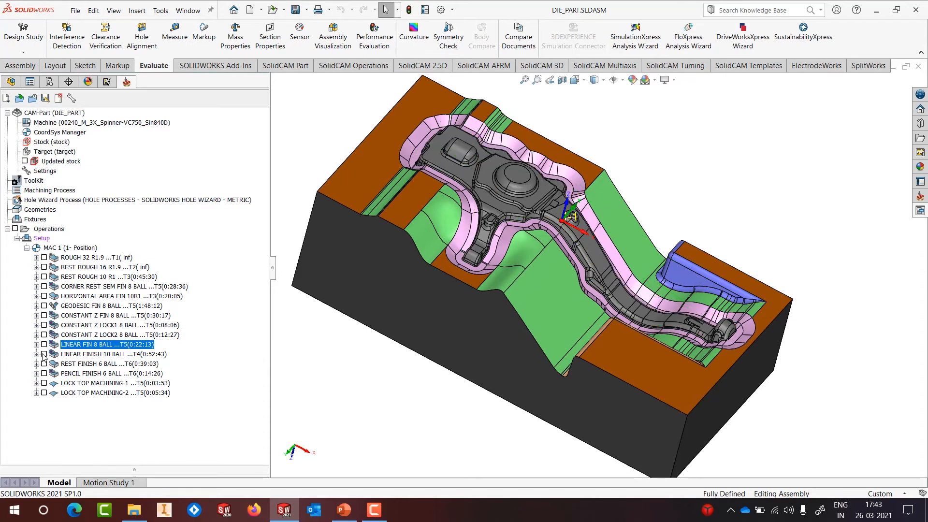
Step: Show and inspect LINEAR FINISH 10 BALL on the sloped side walls, then switch to REST FINISH 6 BALL
{"action": "left_click", "coordinate": [44, 355]}
{"action": "middle_click_drag", "start_coordinate": [536, 269], "coordinate": [536, 298]}
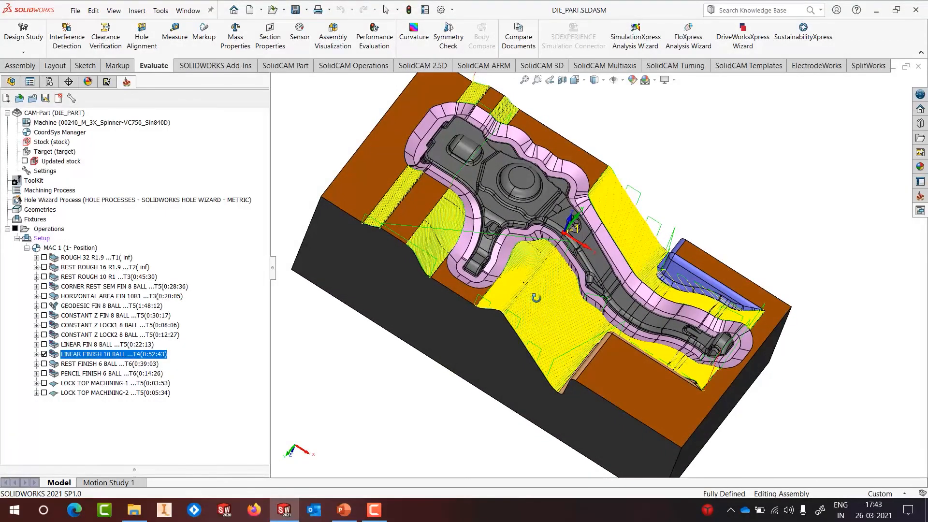
{"action": "scroll", "coordinate": [533, 268], "scroll_direction": "down", "scroll_amount": 2}
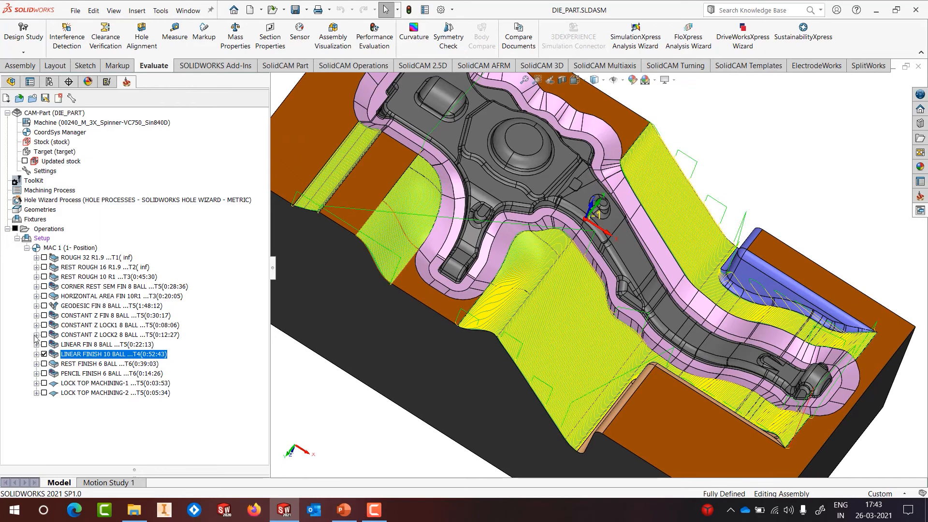
{"action": "left_click", "coordinate": [44, 355]}
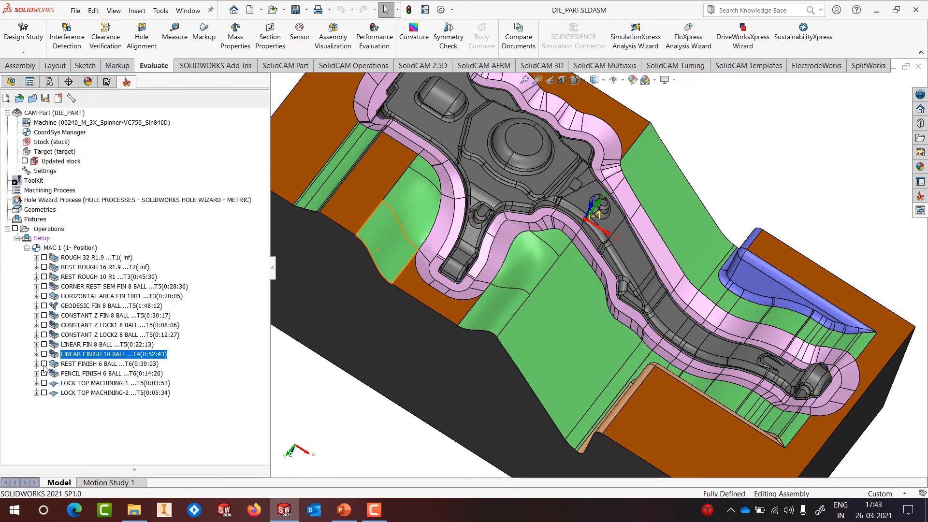
{"action": "left_click", "coordinate": [44, 364]}
Step: Inspect REST FINISH 6 BALL passes around the boss fillets, then replace it with PENCIL FINISH 6 BALL
{"action": "scroll", "coordinate": [602, 203], "scroll_direction": "down", "scroll_amount": 3}
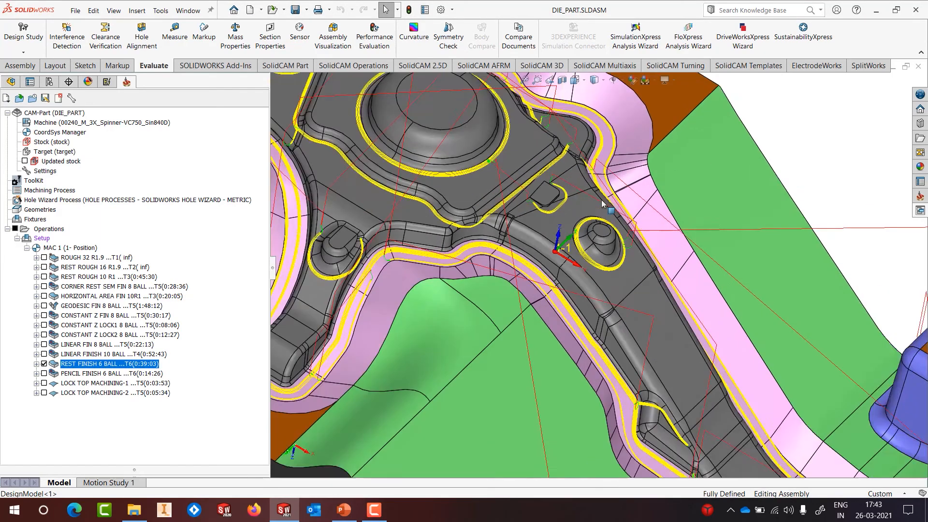
{"action": "scroll", "coordinate": [603, 203], "scroll_direction": "down", "scroll_amount": 4}
{"action": "middle_click_drag", "start_coordinate": [603, 203], "coordinate": [562, 198]}
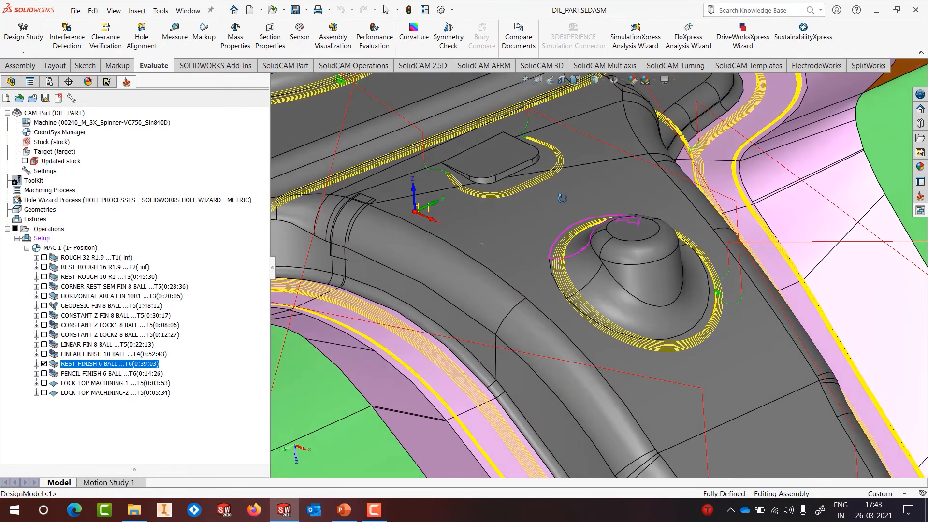
{"action": "scroll", "coordinate": [562, 198], "scroll_direction": "up", "scroll_amount": 3}
{"action": "scroll", "coordinate": [385, 222], "scroll_direction": "down", "scroll_amount": 3}
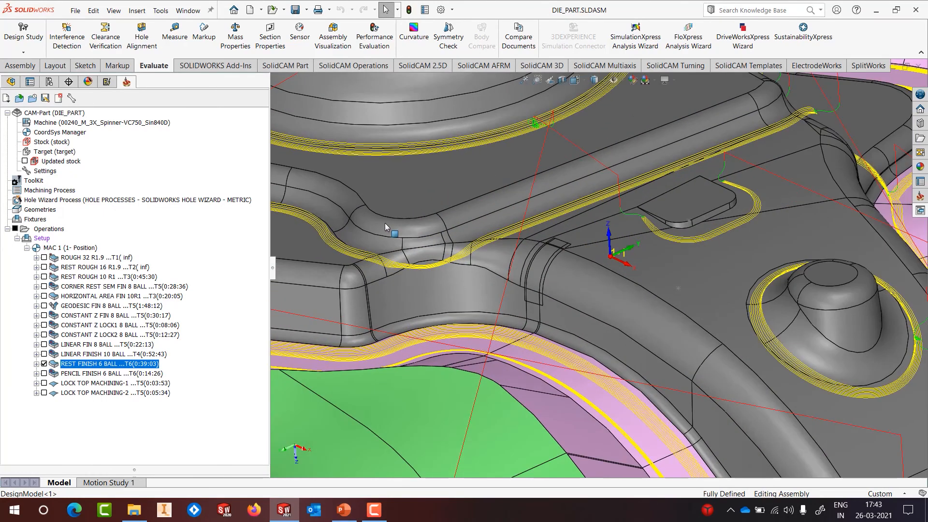
{"action": "scroll", "coordinate": [385, 222], "scroll_direction": "up", "scroll_amount": 6}
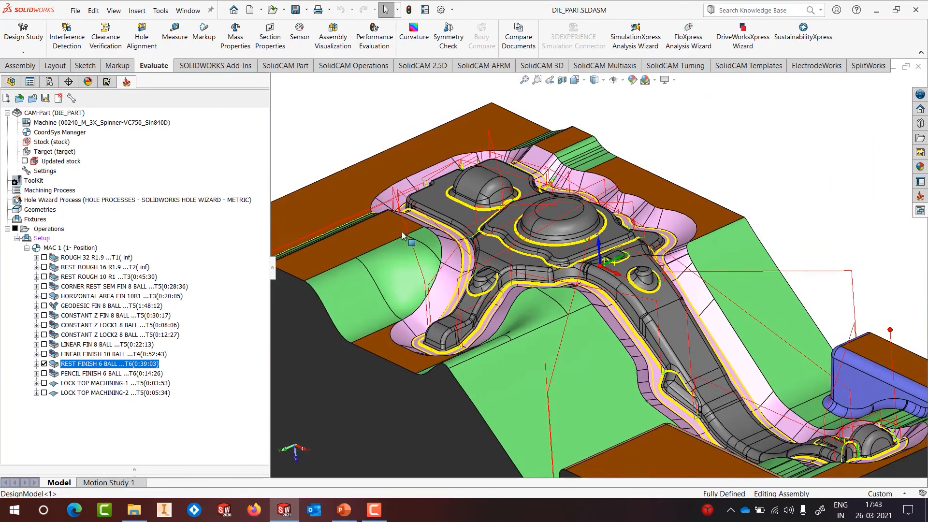
{"action": "scroll", "coordinate": [401, 231], "scroll_direction": "up", "scroll_amount": 5}
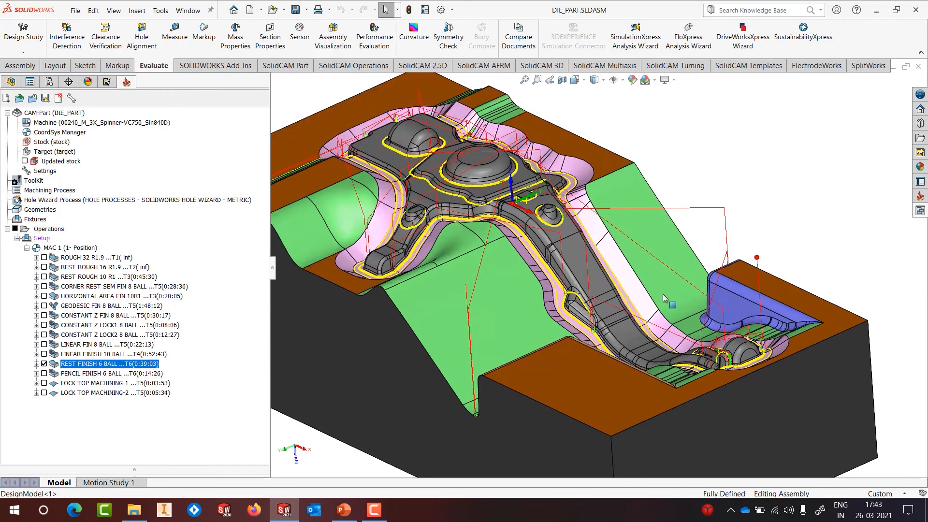
{"action": "scroll", "coordinate": [664, 298], "scroll_direction": "up", "scroll_amount": 4}
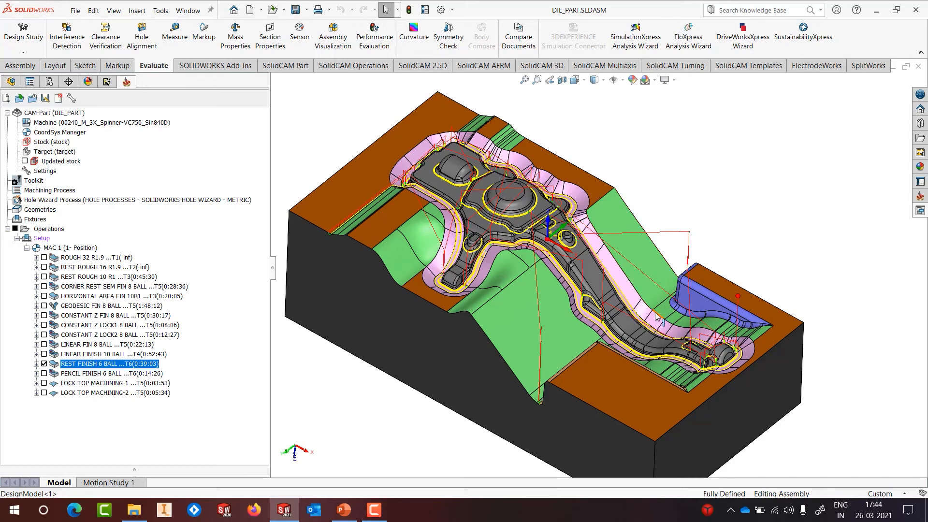
{"action": "left_click", "coordinate": [44, 364]}
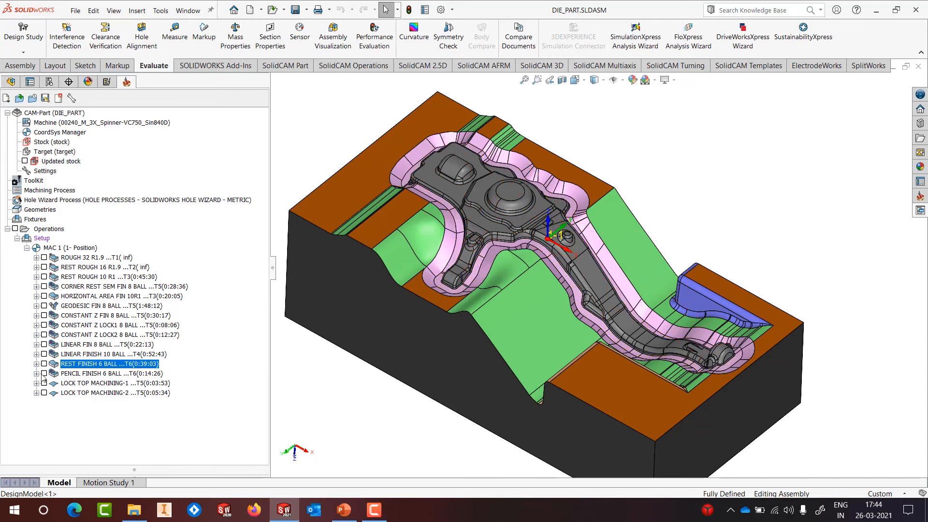
{"action": "left_click", "coordinate": [44, 374]}
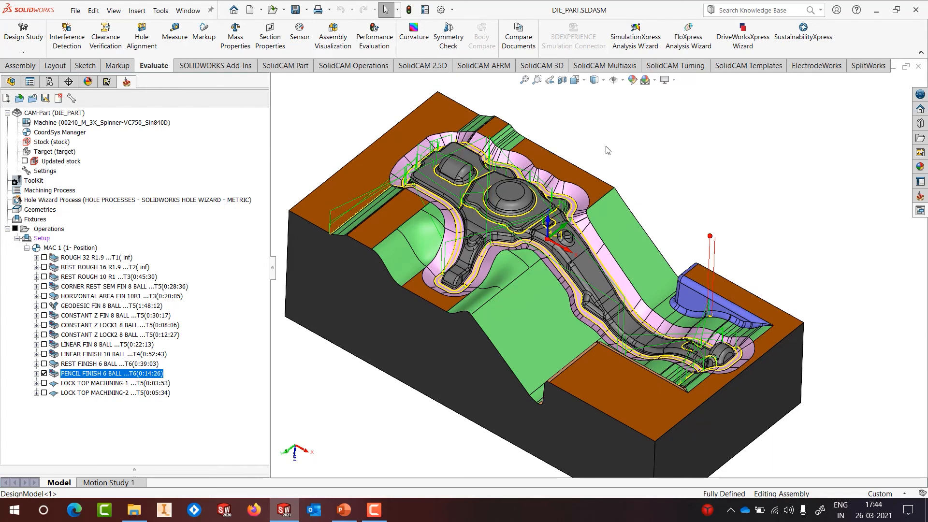
Step: Hide PENCIL FINISH 6 BALL and orbit and zoom in on the blue lock wall
{"action": "left_click", "coordinate": [45, 375]}
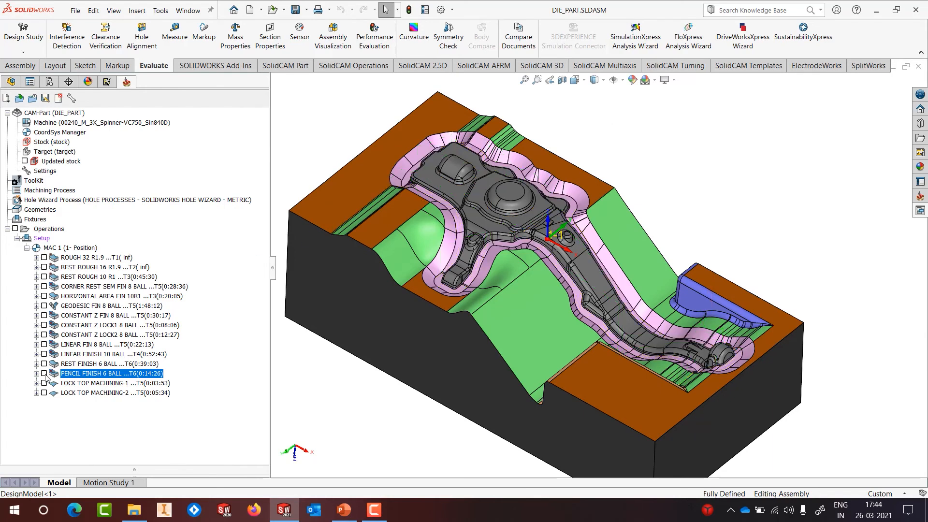
{"action": "mouse_move", "coordinate": [640, 293]}
{"action": "middle_mouse_down"}
{"action": "mouse_move", "coordinate": [667, 188]}
{"action": "mouse_move", "coordinate": [745, 227]}
{"action": "middle_mouse_up"}
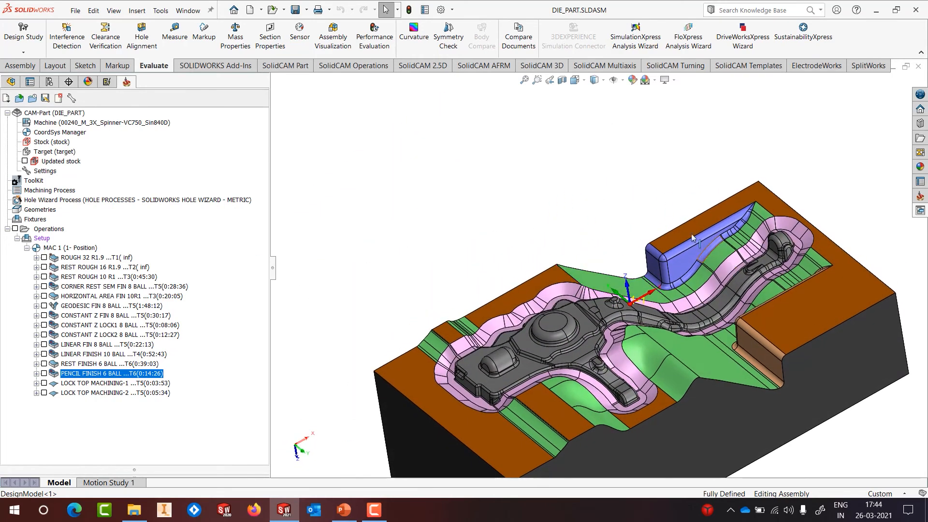
{"action": "scroll", "coordinate": [667, 273], "scroll_direction": "down", "scroll_amount": 5}
{"action": "key", "text": "Escape"}
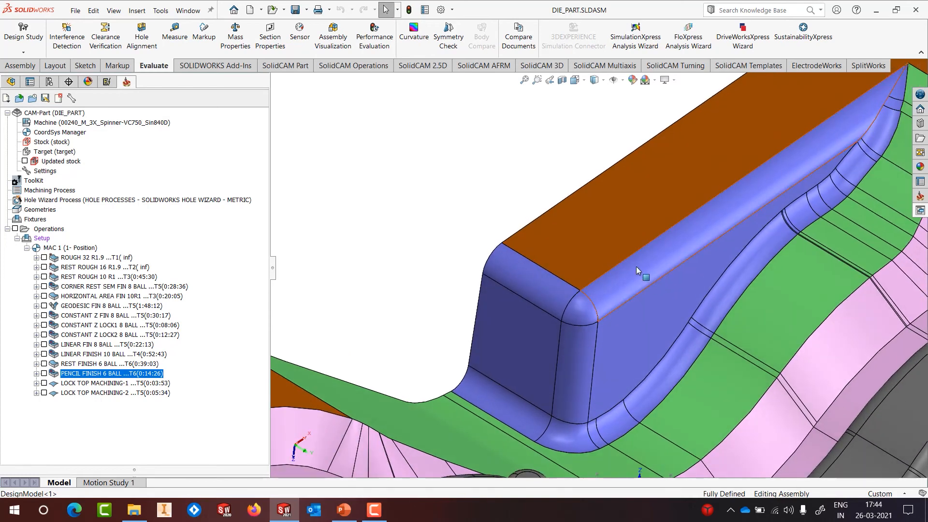
{"action": "scroll", "coordinate": [636, 266], "scroll_direction": "down", "scroll_amount": 3}
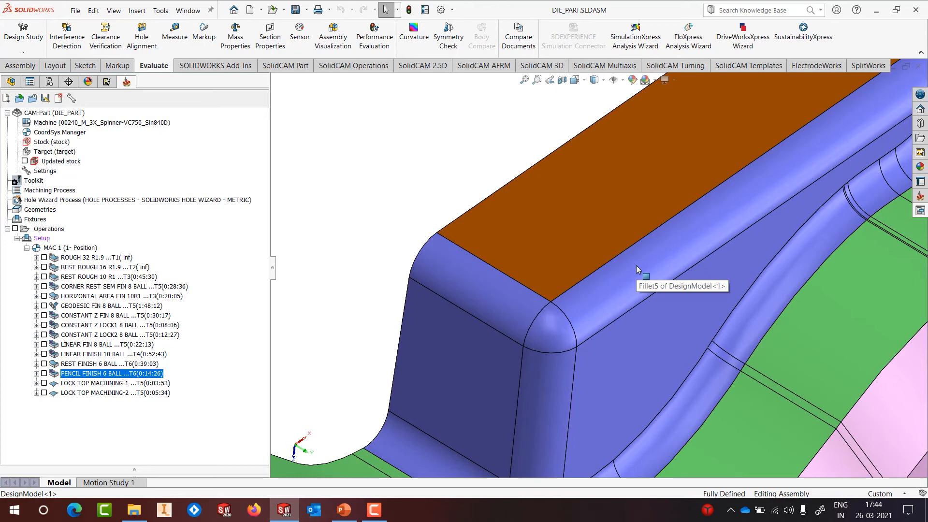
Step: Display LOCK TOP MACHINING-1 and examine its passes around the lock wall's rounded corner
{"action": "left_click", "coordinate": [44, 383]}
{"action": "scroll", "coordinate": [646, 314], "scroll_direction": "up", "scroll_amount": 3}
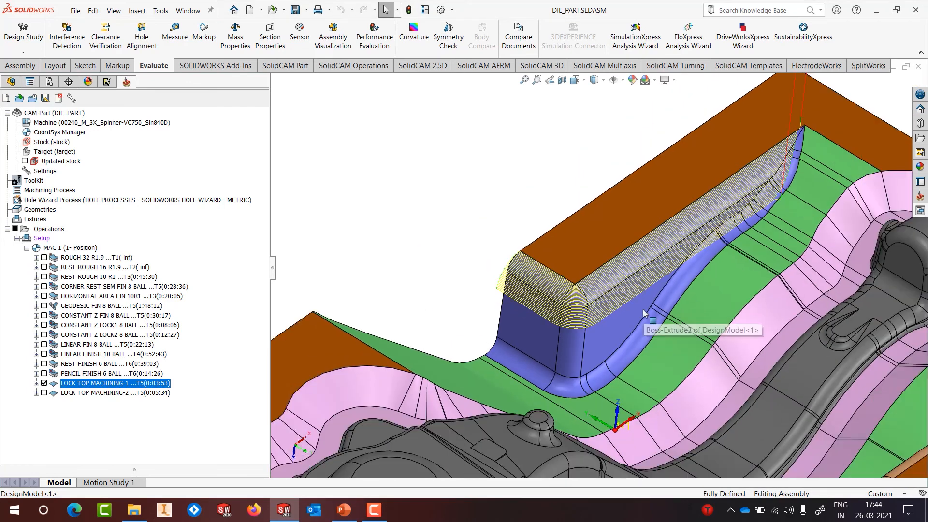
{"action": "middle_click_drag", "start_coordinate": [653, 249], "coordinate": [841, 140]}
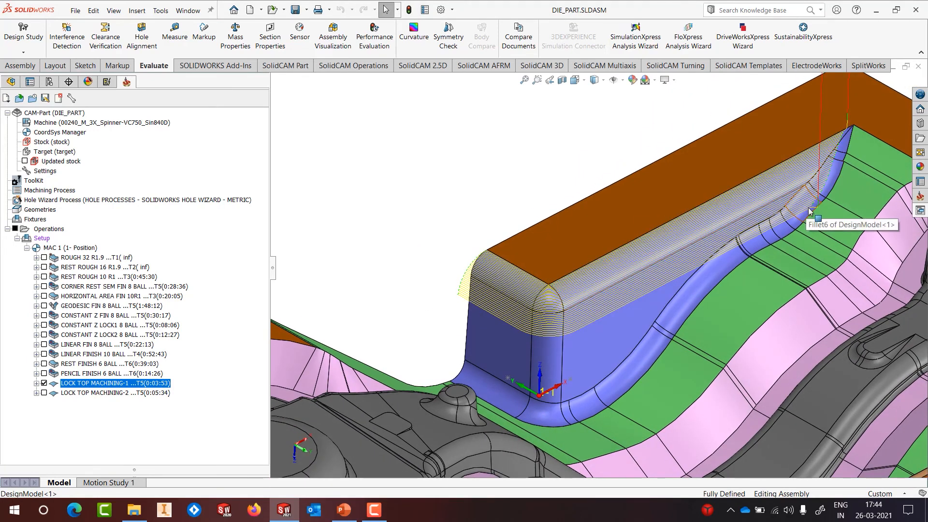
{"action": "scroll", "coordinate": [548, 305], "scroll_direction": "down", "scroll_amount": 5}
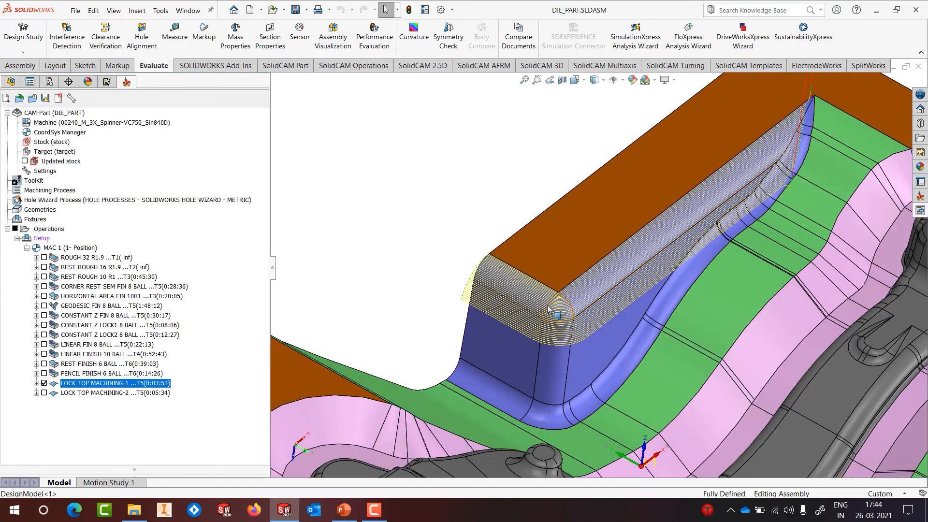
{"action": "scroll", "coordinate": [548, 304], "scroll_direction": "down", "scroll_amount": 1}
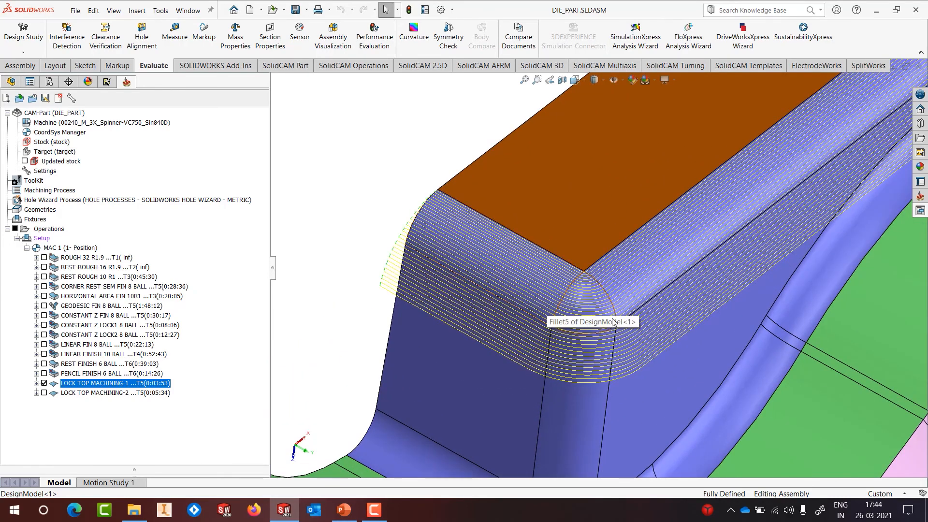
{"action": "scroll", "coordinate": [614, 309], "scroll_direction": "up", "scroll_amount": 8}
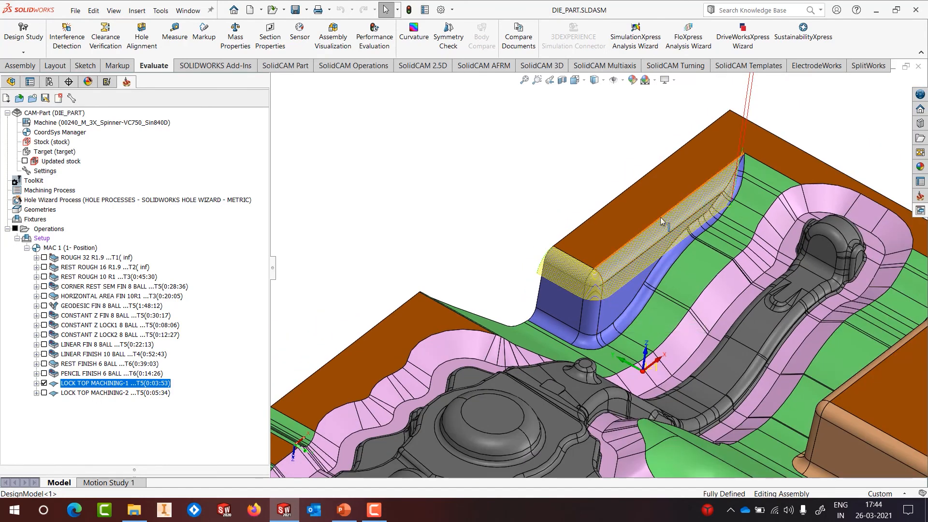
{"action": "right_click", "coordinate": [121, 384]}
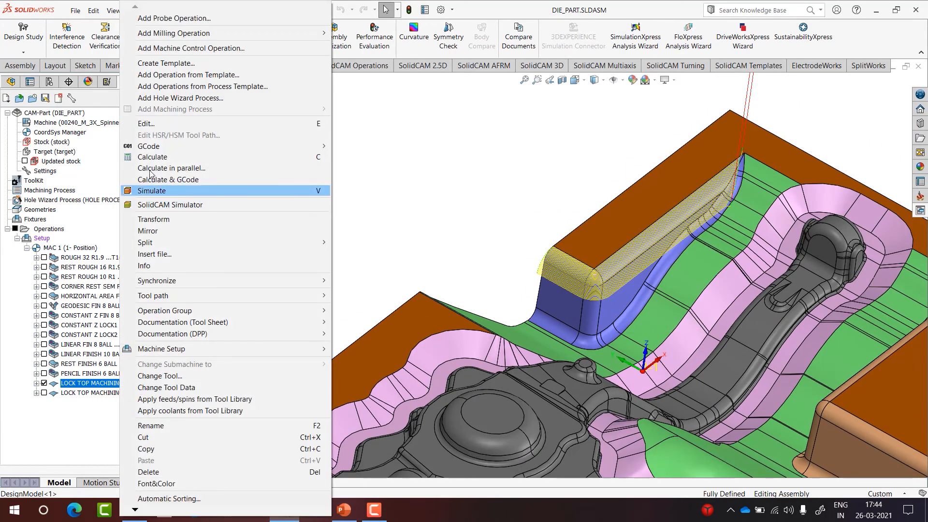
{"action": "left_click", "coordinate": [151, 124]}
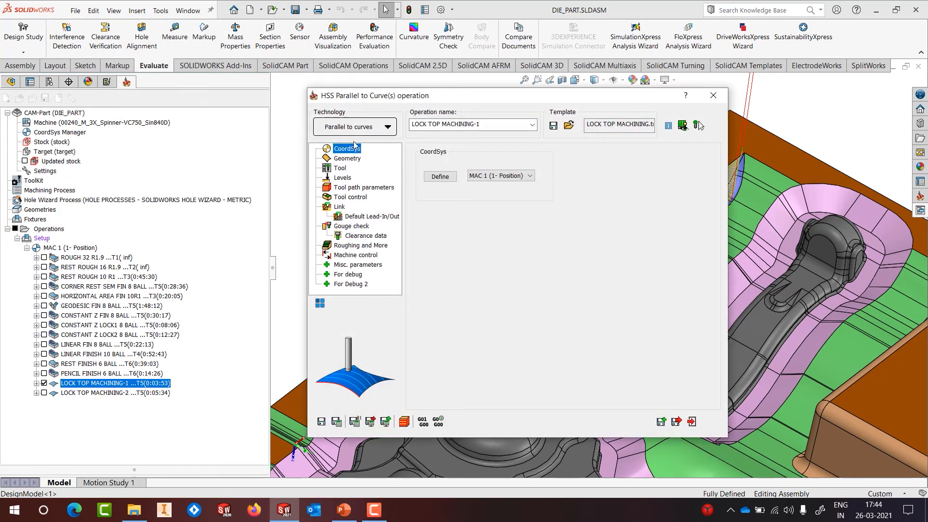
{"action": "left_click", "coordinate": [349, 157]}
{"action": "left_click", "coordinate": [452, 199]}
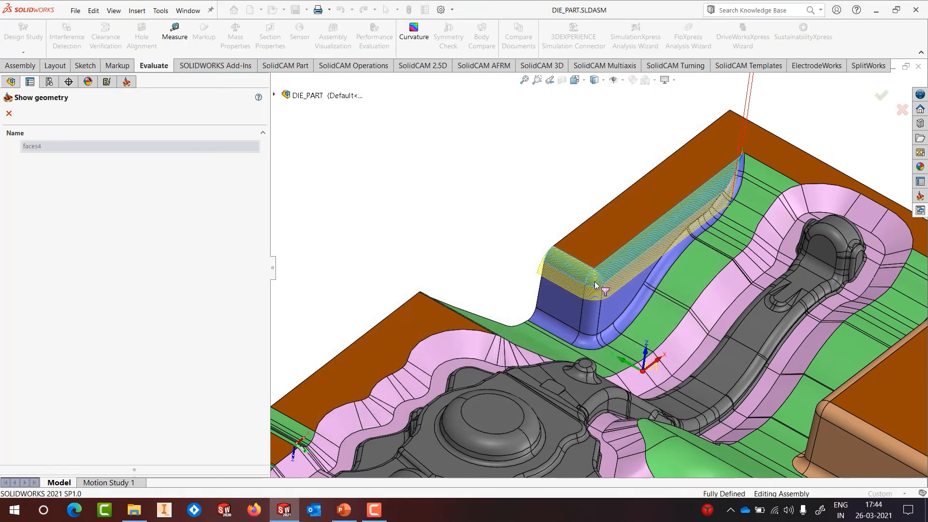
{"action": "left_click", "coordinate": [9, 113]}
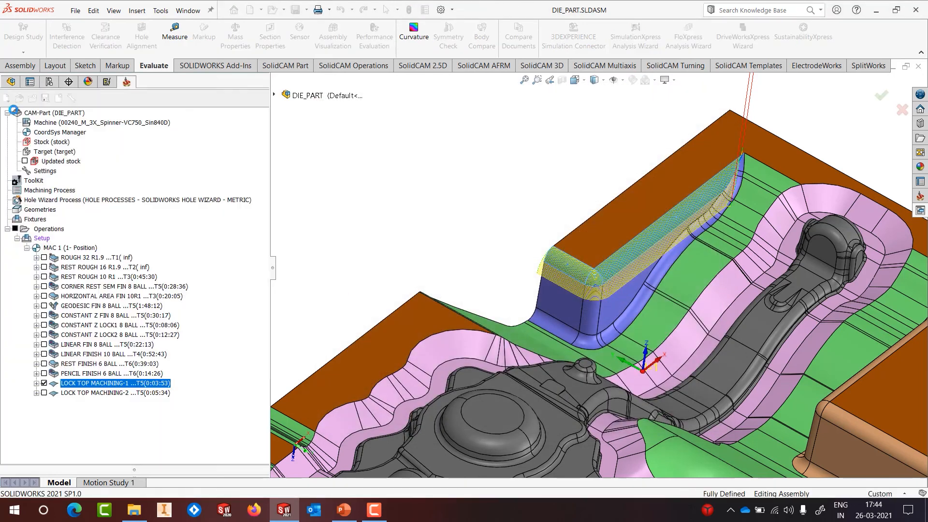
{"action": "left_click", "coordinate": [436, 269]}
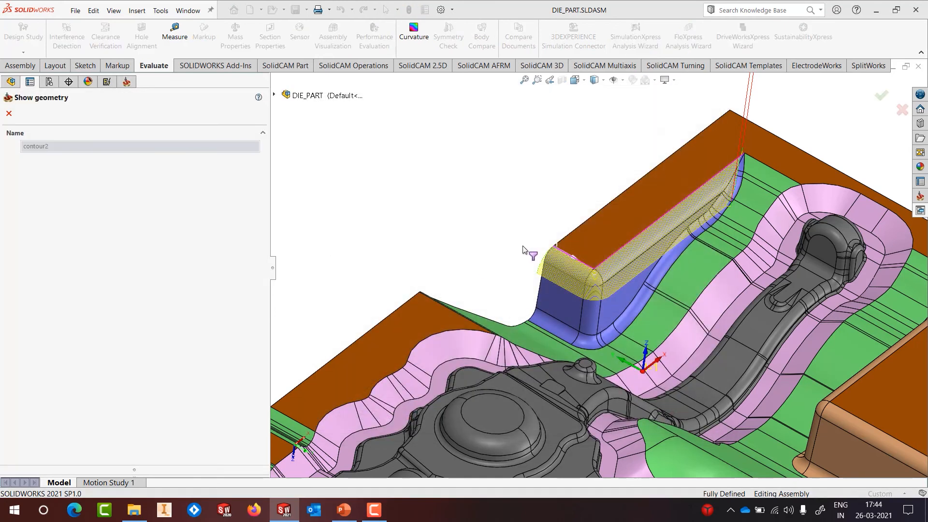
{"action": "scroll", "coordinate": [593, 259], "scroll_direction": "down", "scroll_amount": 2}
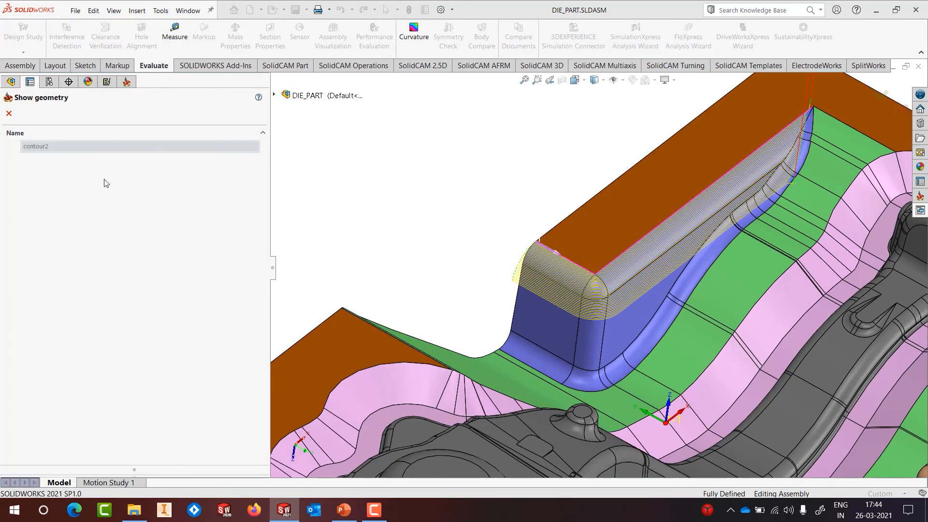
{"action": "left_click", "coordinate": [9, 113]}
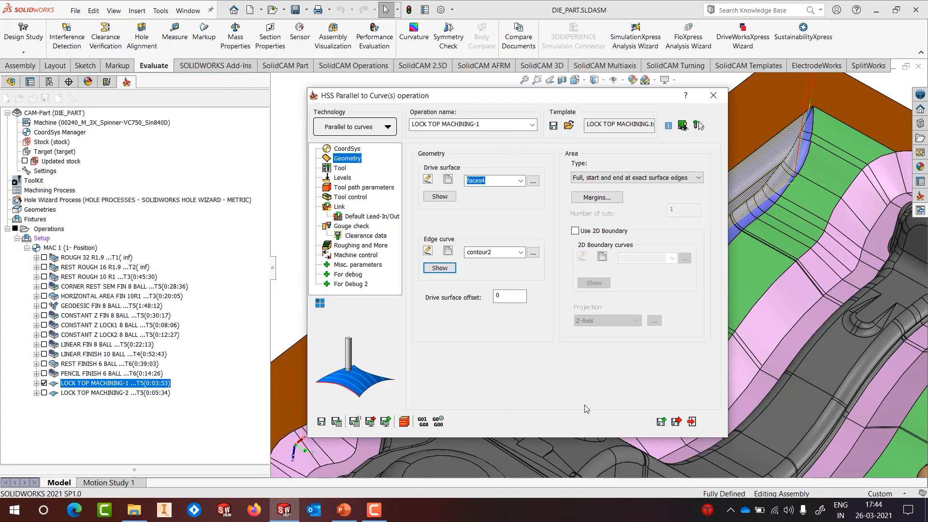
{"action": "left_click", "coordinate": [692, 422]}
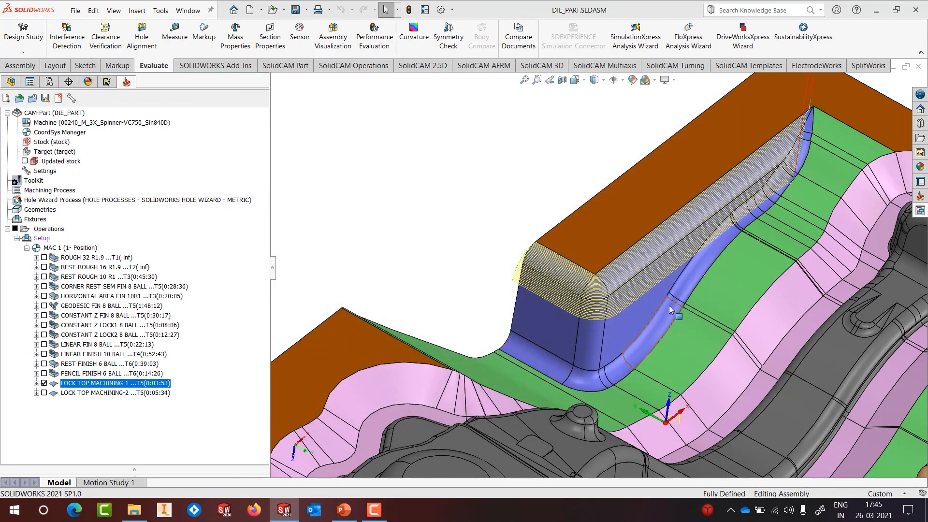
Step: Hide LOCK TOP MACHINING-1 and show LOCK TOP MACHINING-2 on the orange lock block's top edge
{"action": "left_click", "coordinate": [44, 384]}
{"action": "scroll", "coordinate": [697, 252], "scroll_direction": "up", "scroll_amount": 4}
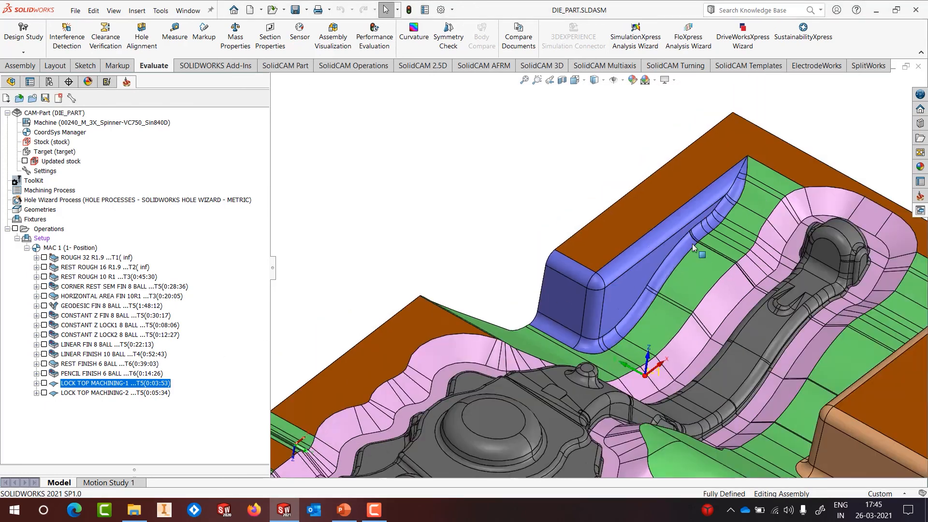
{"action": "middle_click_drag", "start_coordinate": [676, 302], "coordinate": [743, 314]}
{"action": "scroll", "coordinate": [769, 280], "scroll_direction": "up", "scroll_amount": 2}
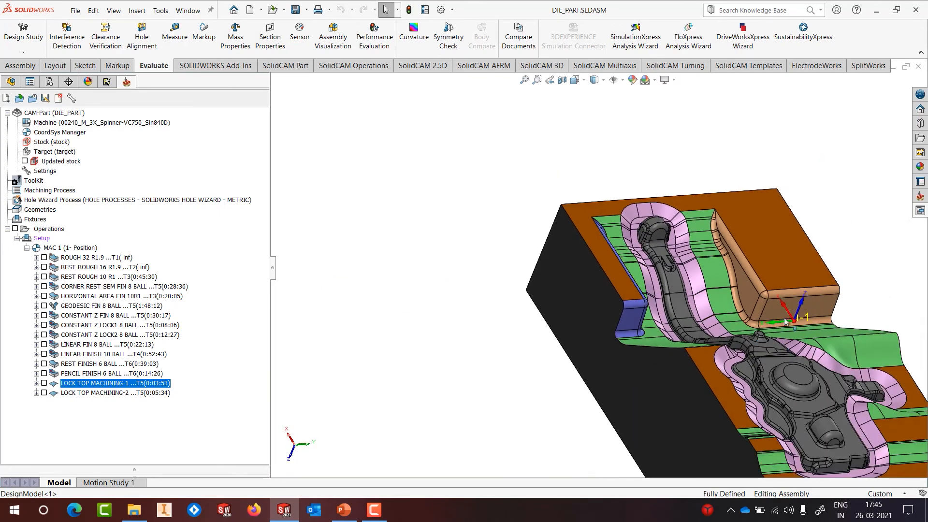
{"action": "scroll", "coordinate": [772, 276], "scroll_direction": "down", "scroll_amount": 5}
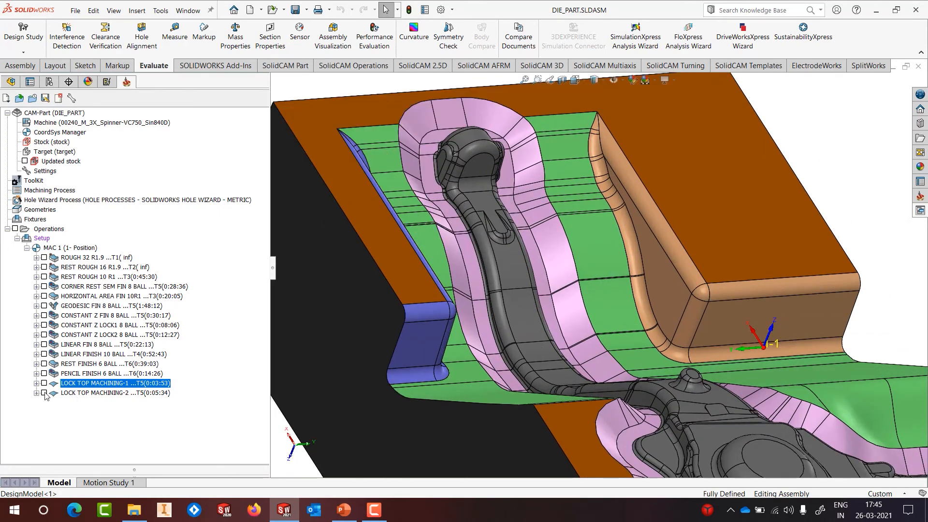
{"action": "left_click", "coordinate": [44, 393]}
{"action": "scroll", "coordinate": [735, 278], "scroll_direction": "down", "scroll_amount": 3}
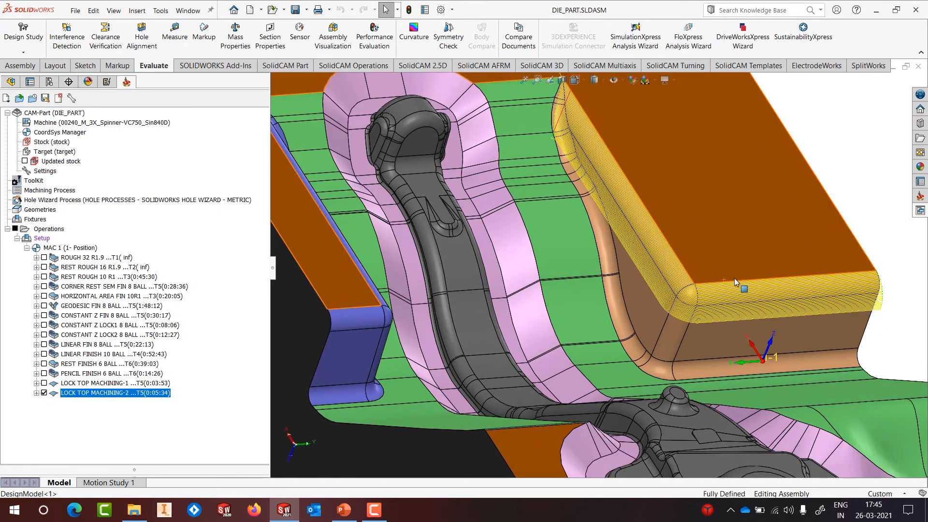
{"action": "scroll", "coordinate": [734, 279], "scroll_direction": "up", "scroll_amount": 3}
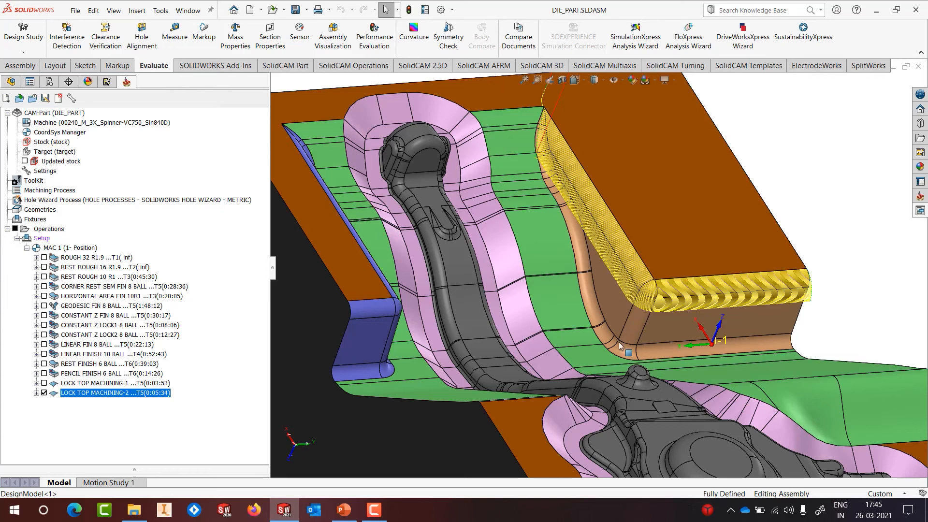
Step: Return to PowerPoint and present slide 21, 'SolidCAM HSS – High Speed Surface Machining', with its images and bullet
{"action": "left_click", "coordinate": [343, 510]}
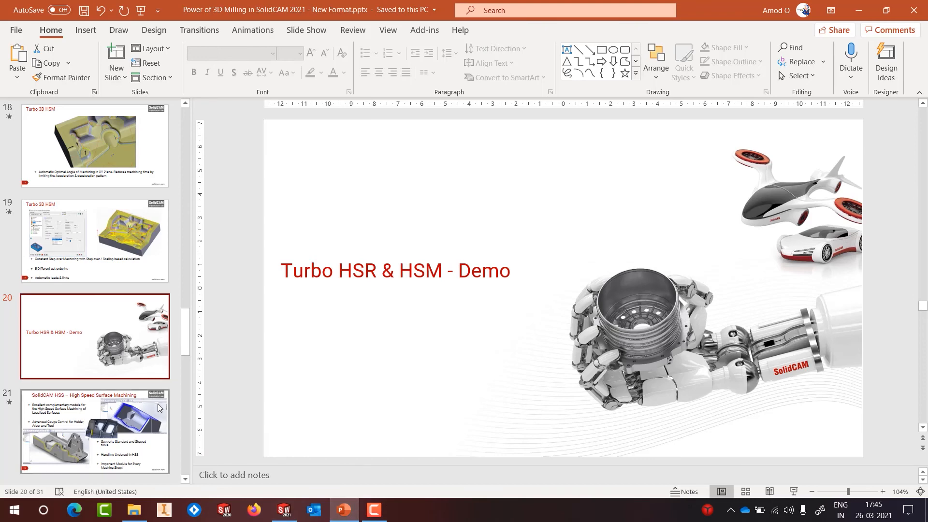
{"action": "left_click", "coordinate": [794, 492]}
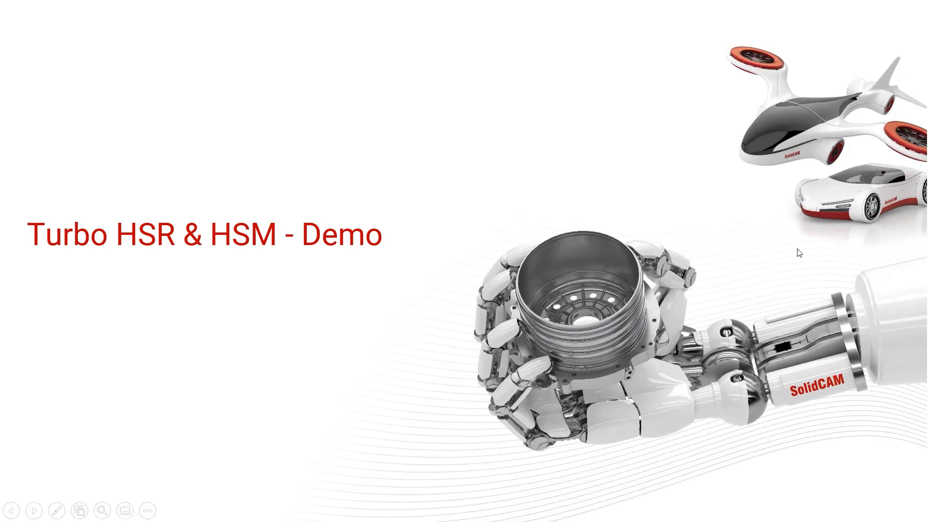
{"action": "left_click", "coordinate": [433, 323]}
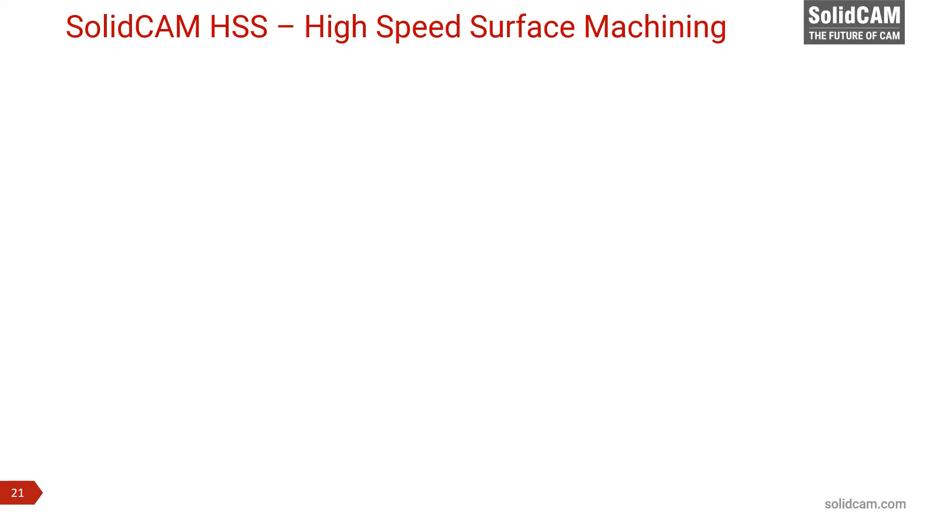
{"action": "left_click", "coordinate": [410, 251]}
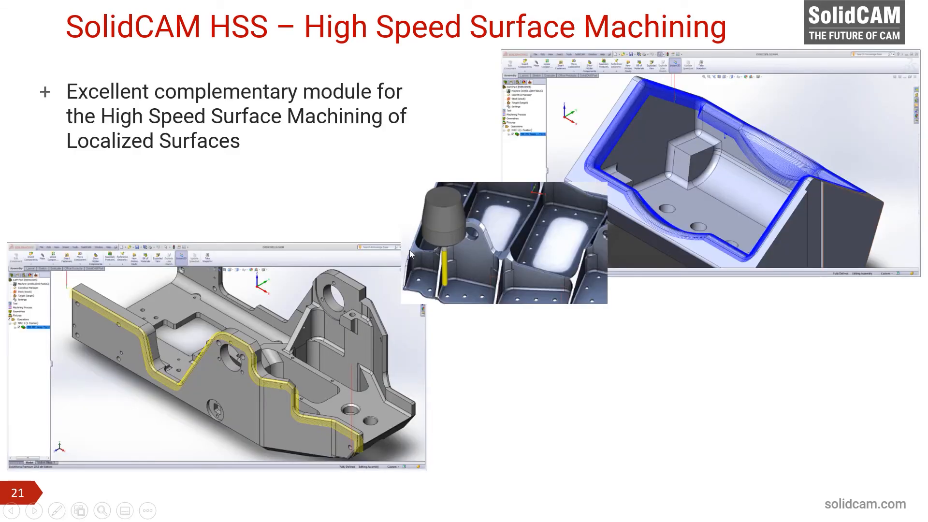